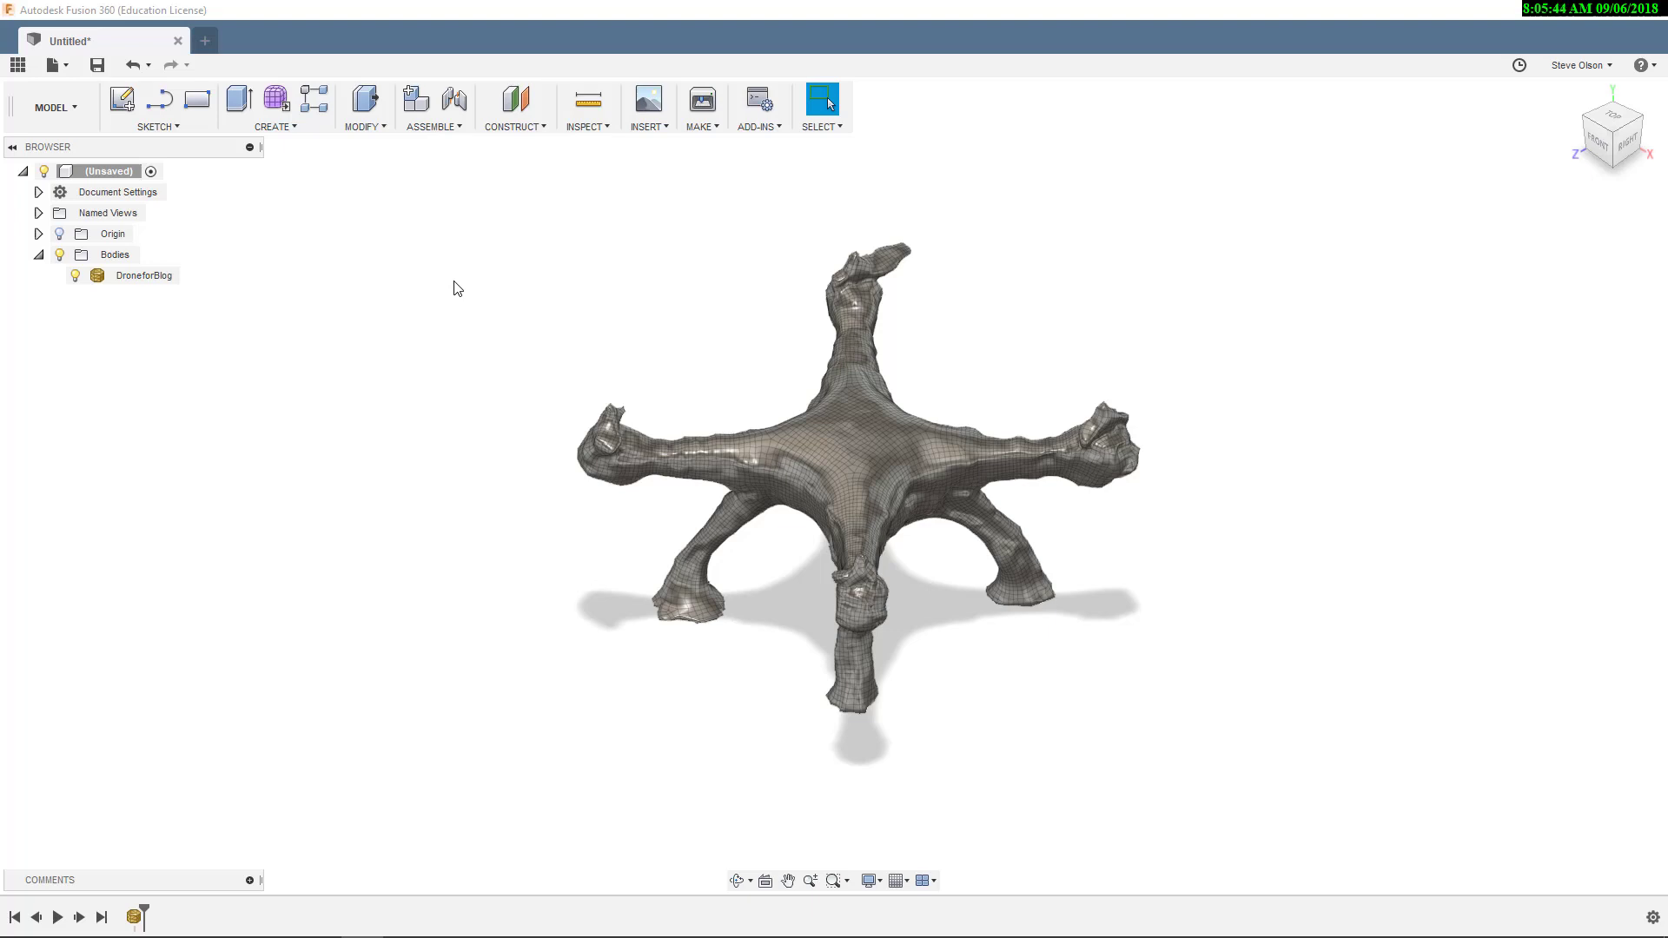
# - Zoom in on the scanned drone and enter the Create Form sculpting environment
pyautogui.keyDown('shift'); pyautogui.moveTo(499, 474); pyautogui.dragTo(503, 432, button='middle'); pyautogui.keyUp('shift')
pyautogui.scroll(5, 680, 502)
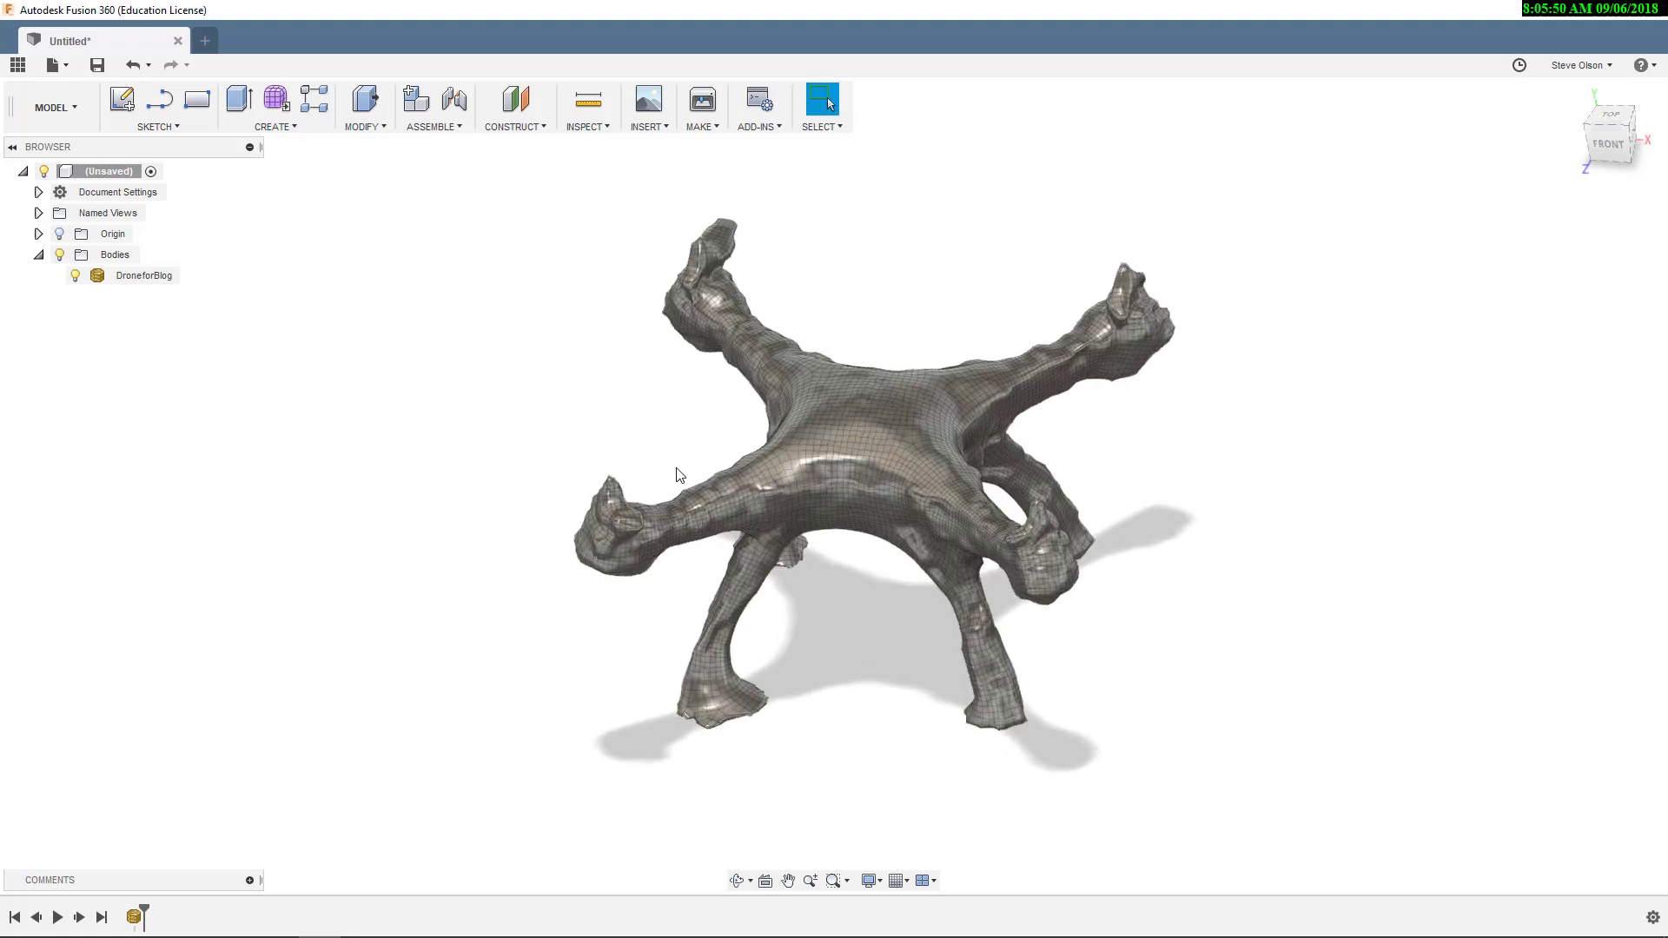
pyautogui.moveTo(649, 431); pyautogui.dragTo(628, 420, button='middle')
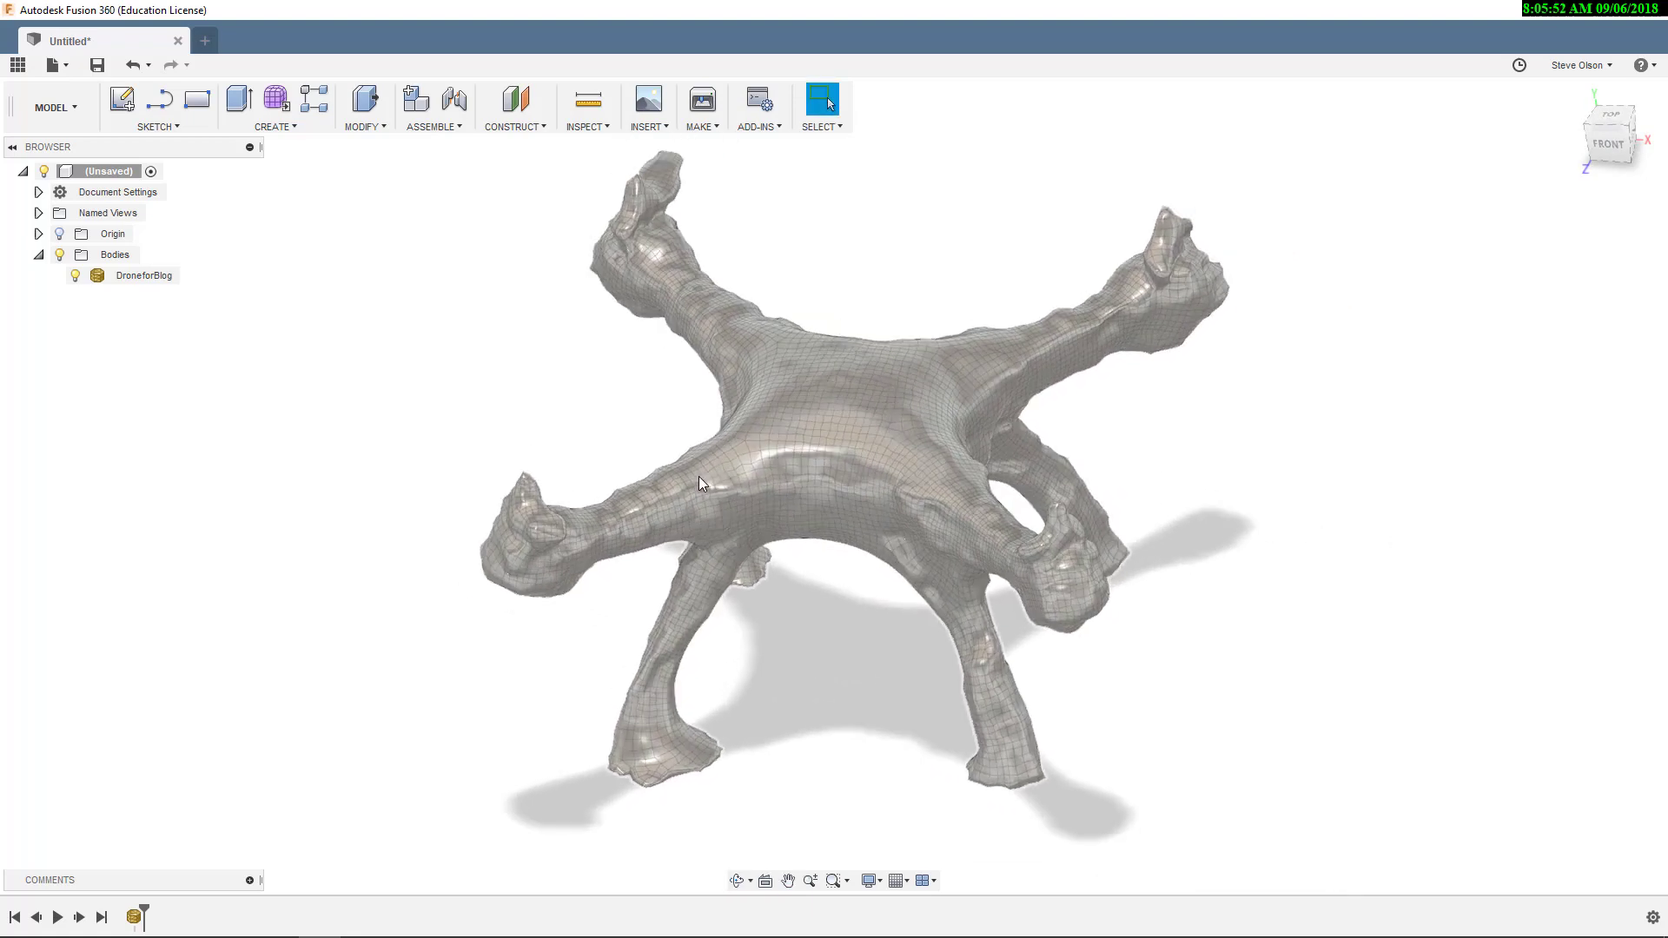
pyautogui.scroll(4, 694, 474)
pyautogui.scroll(2, 656, 474)
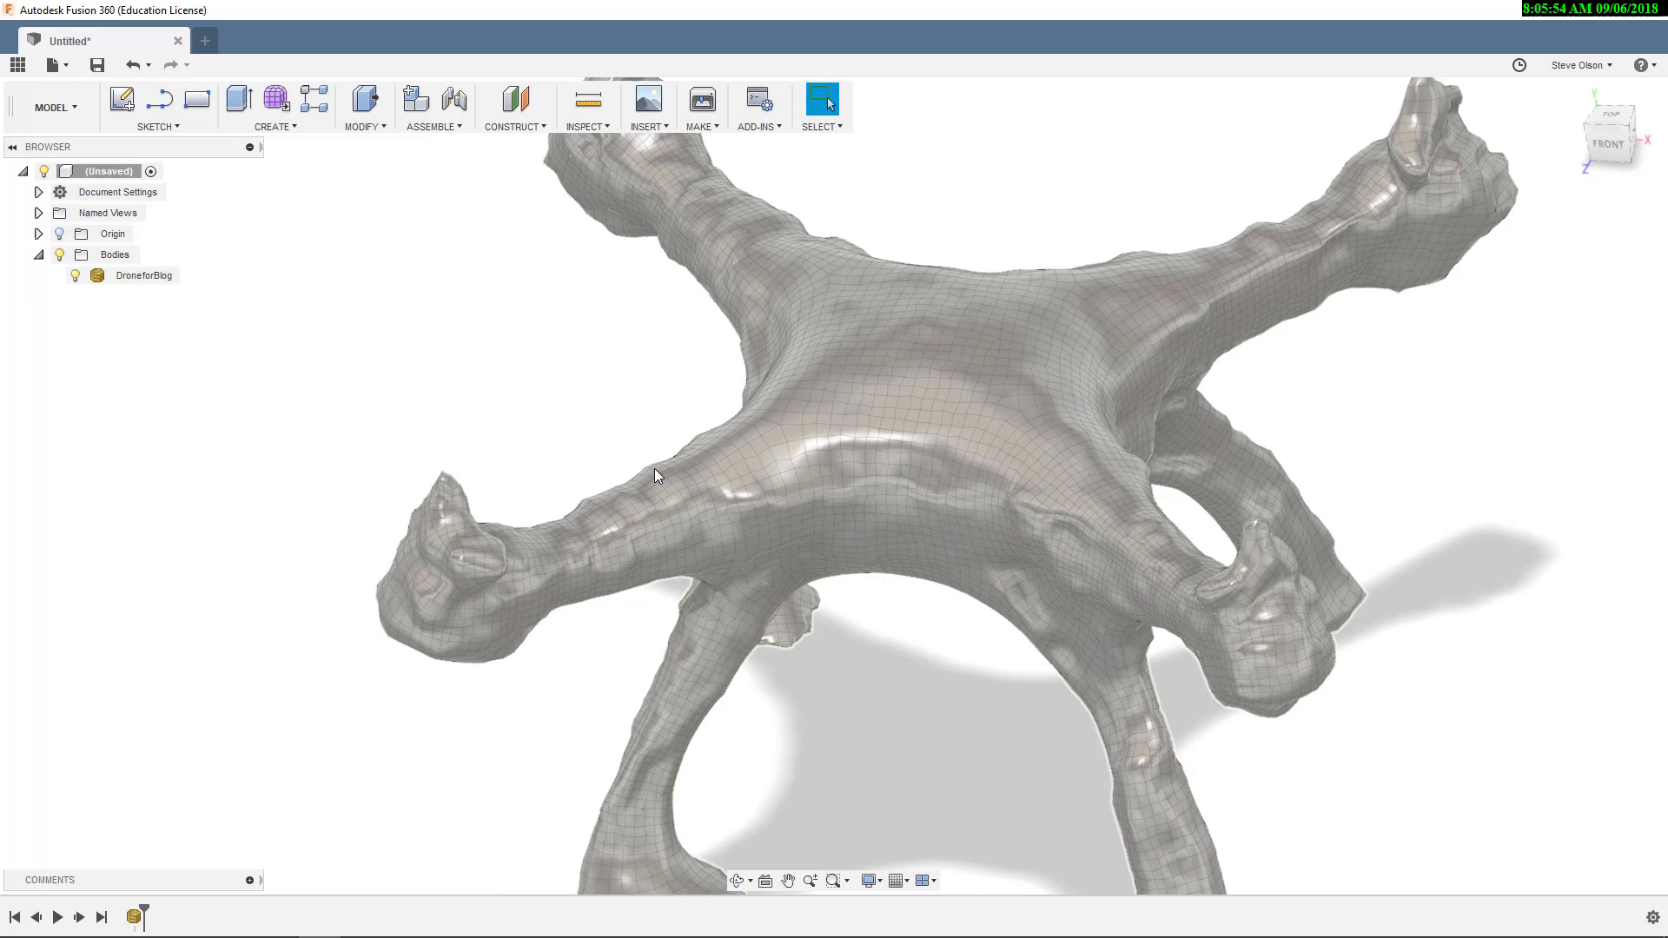
pyautogui.click(275, 102)
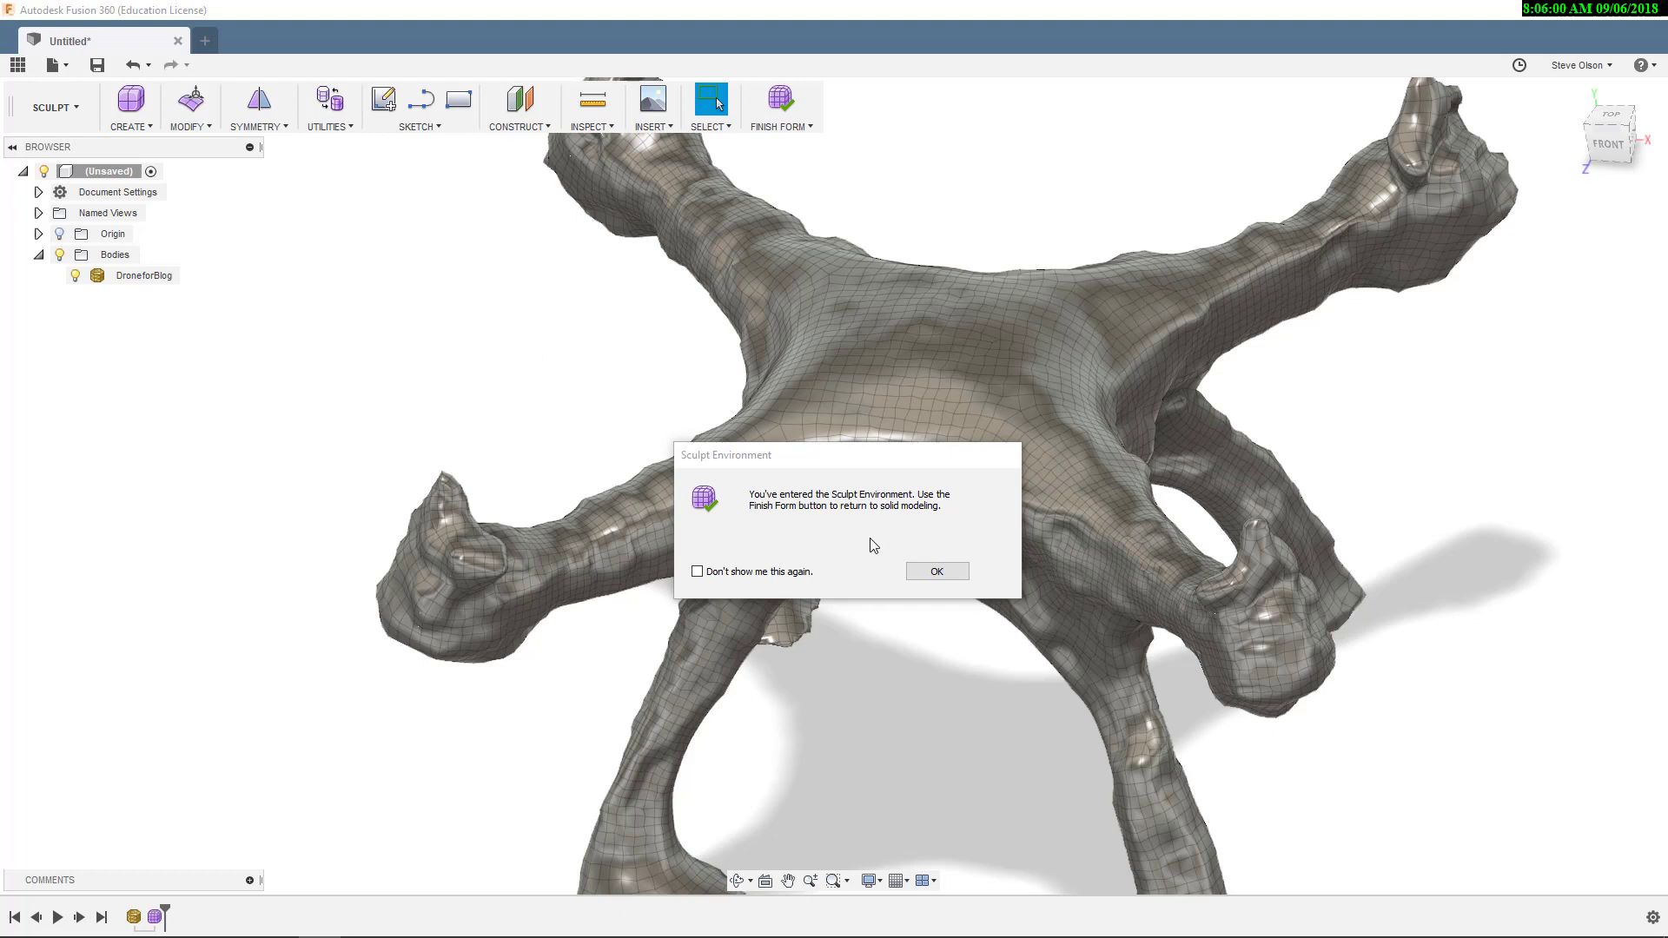
pyautogui.click(938, 572)
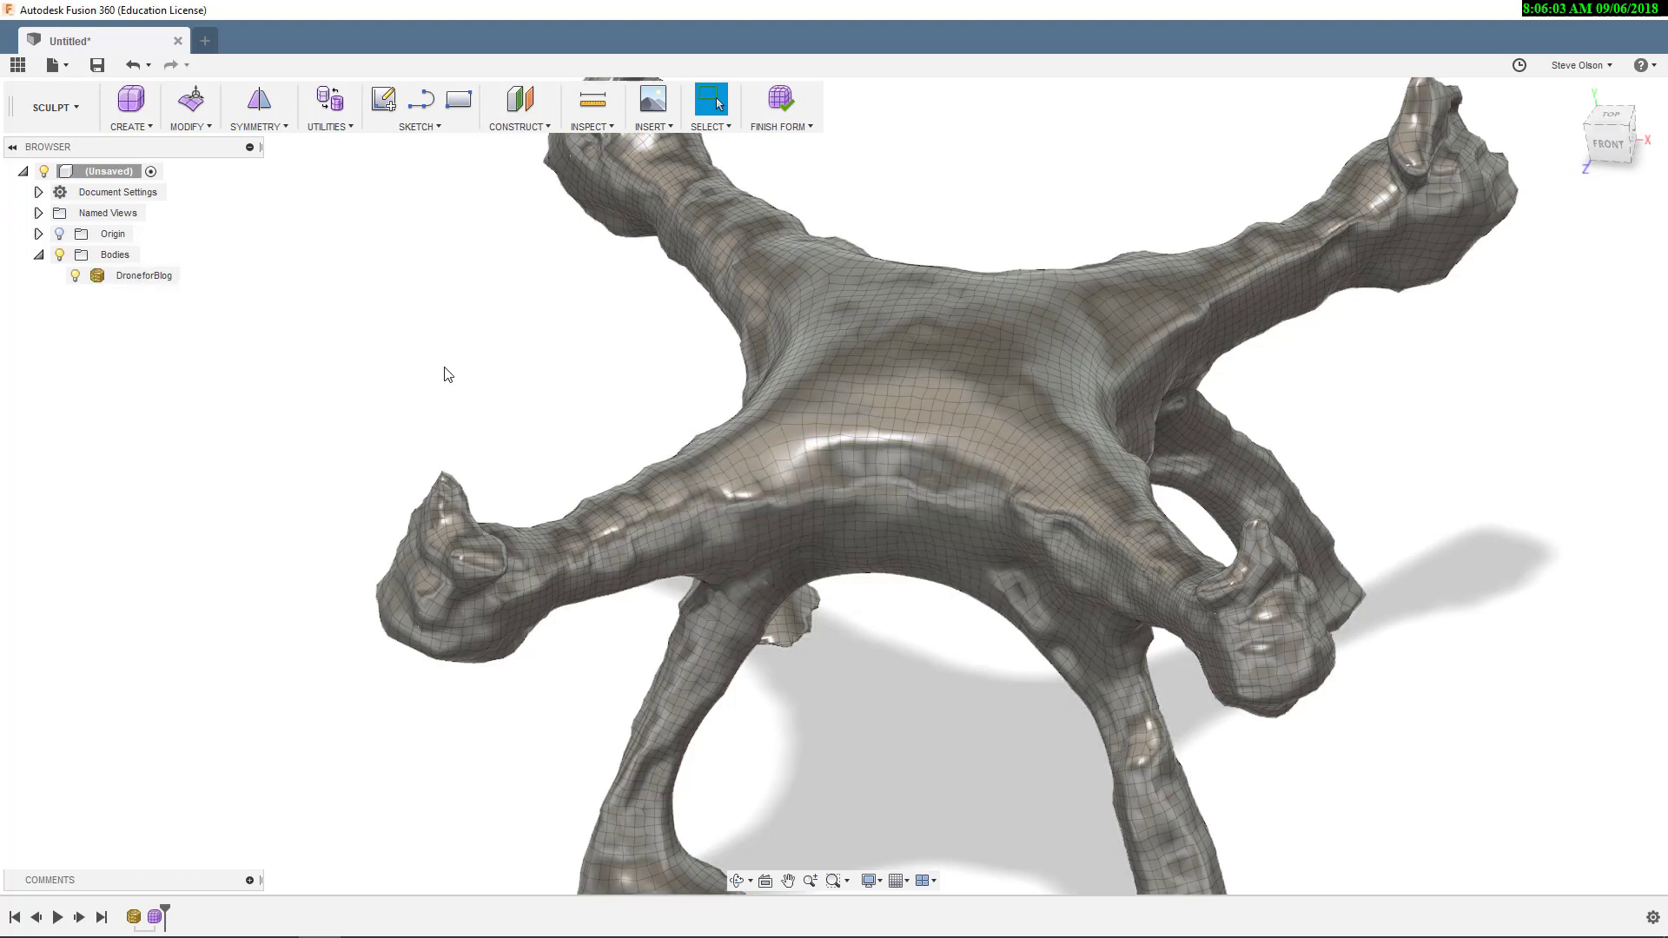
# - Convert the DroneforBlog quad mesh to T-Splines as a new body and select Body1
pyautogui.click(344, 128)
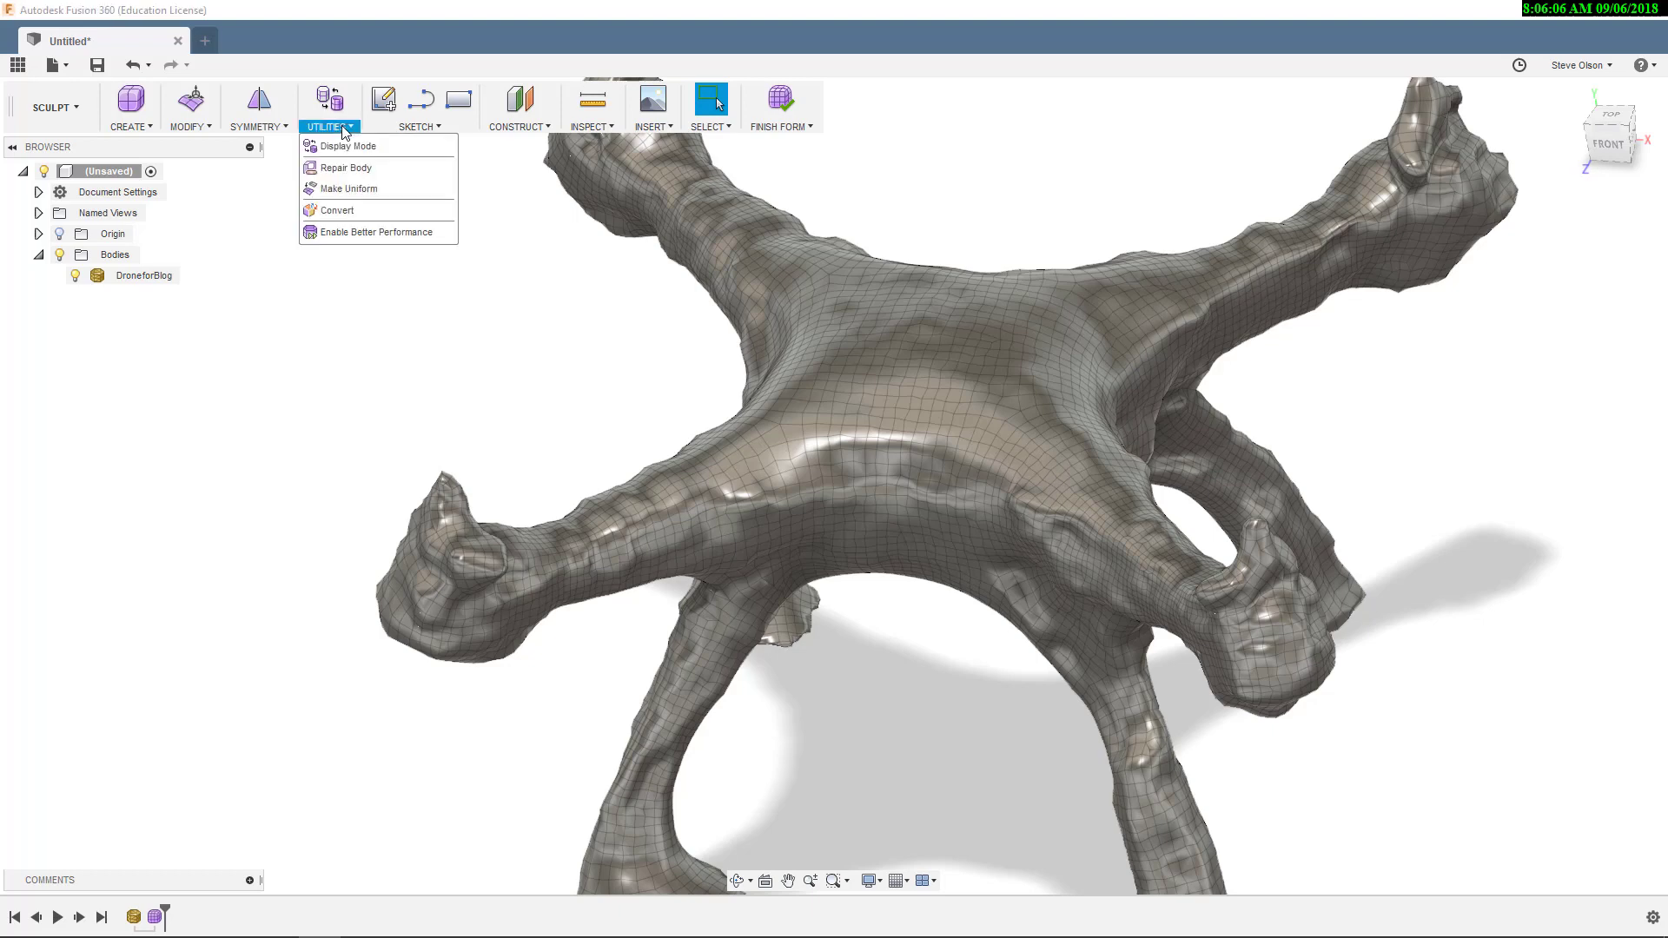
pyautogui.click(346, 214)
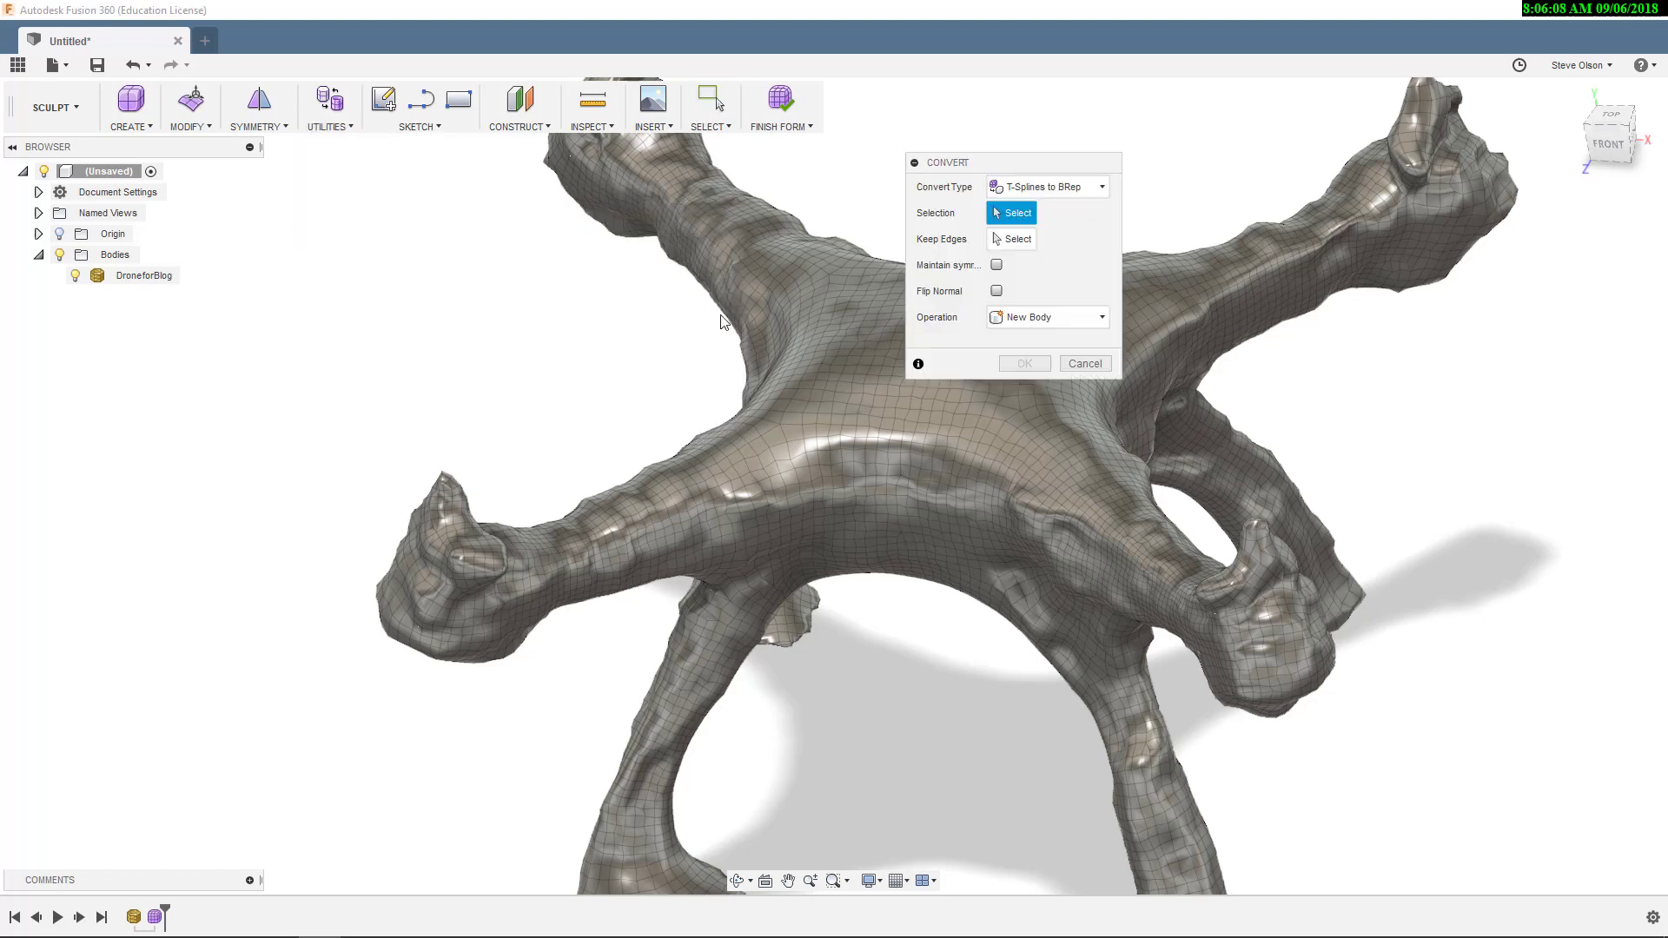
pyautogui.click(1095, 187)
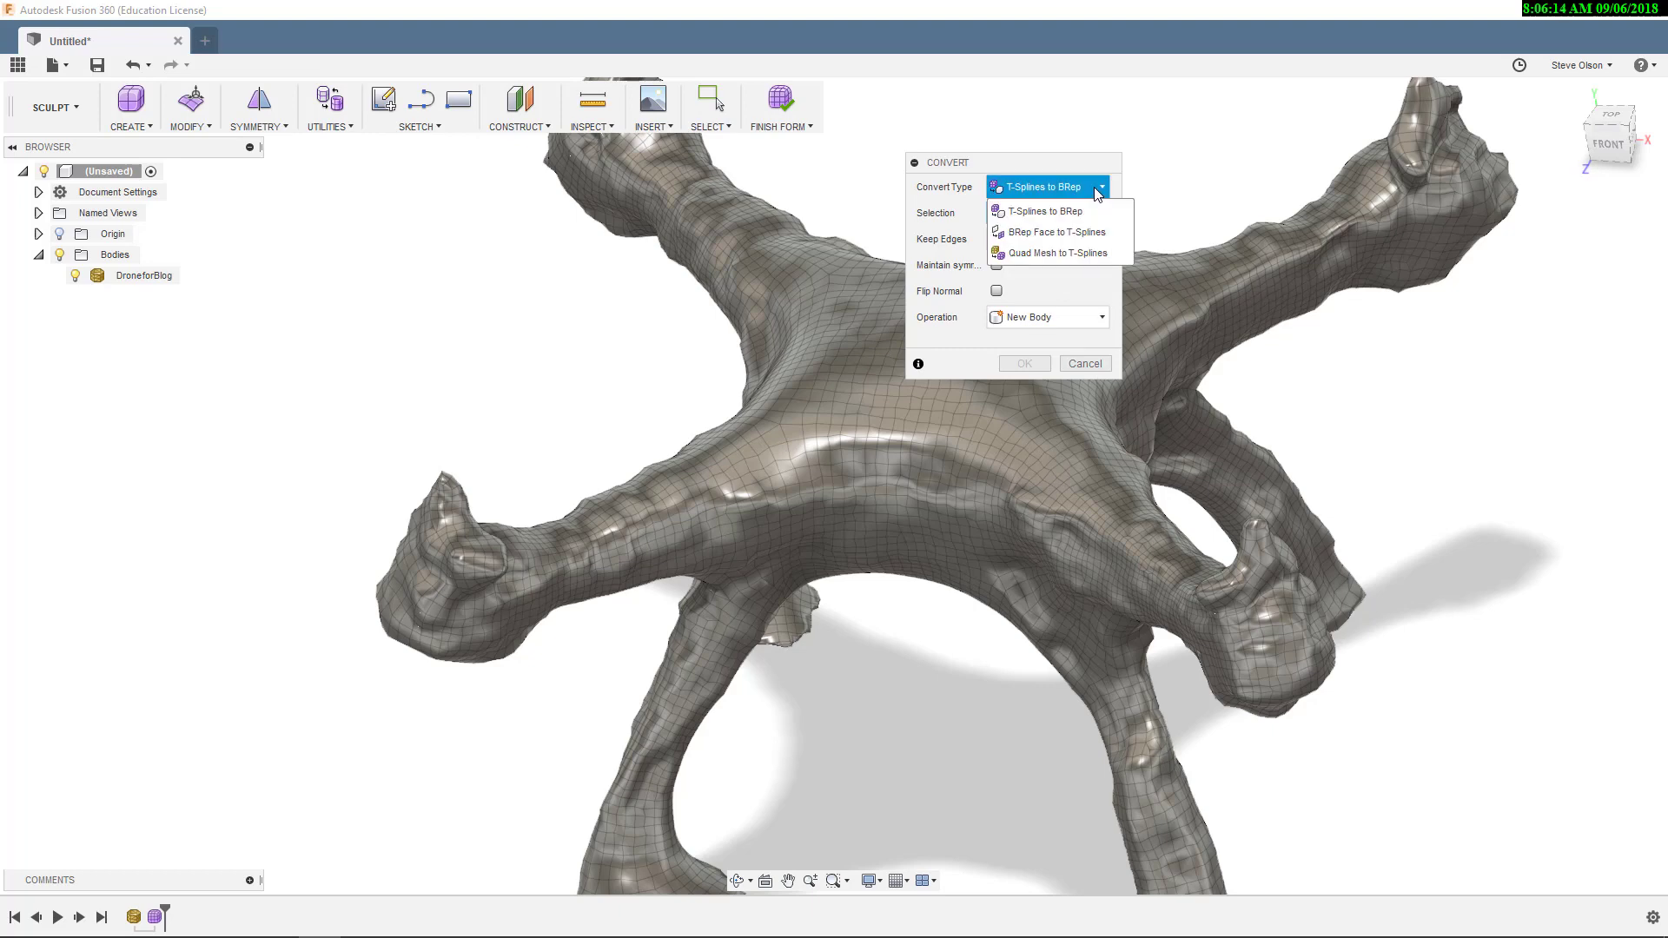
pyautogui.click(1113, 253)
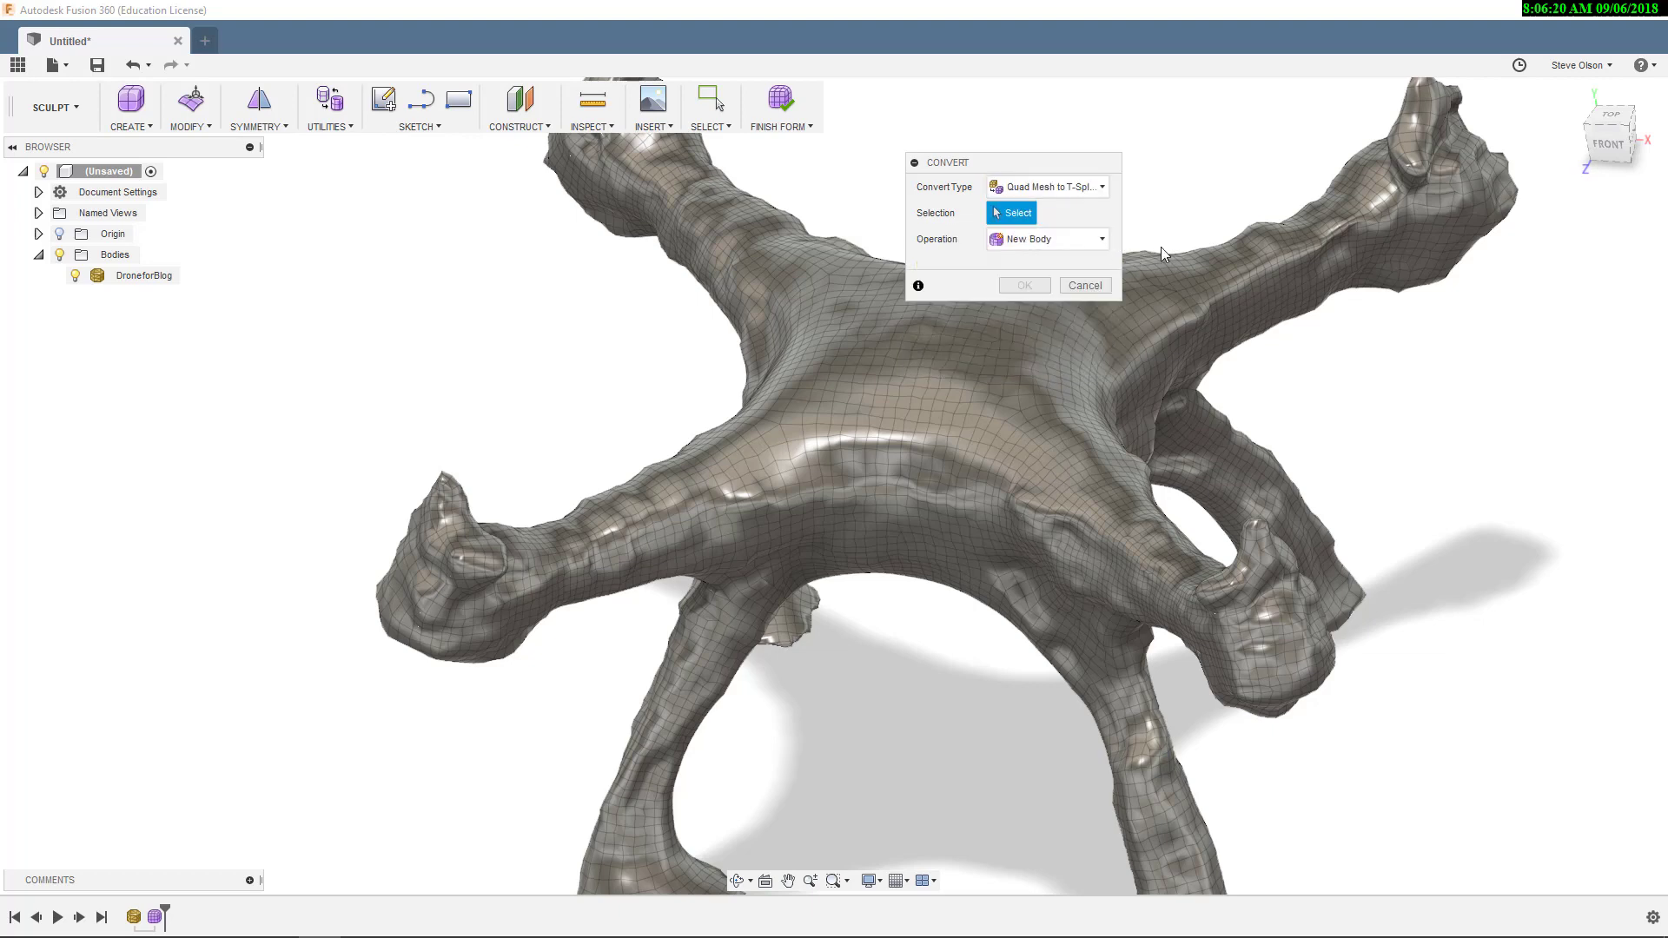
pyautogui.click(899, 401)
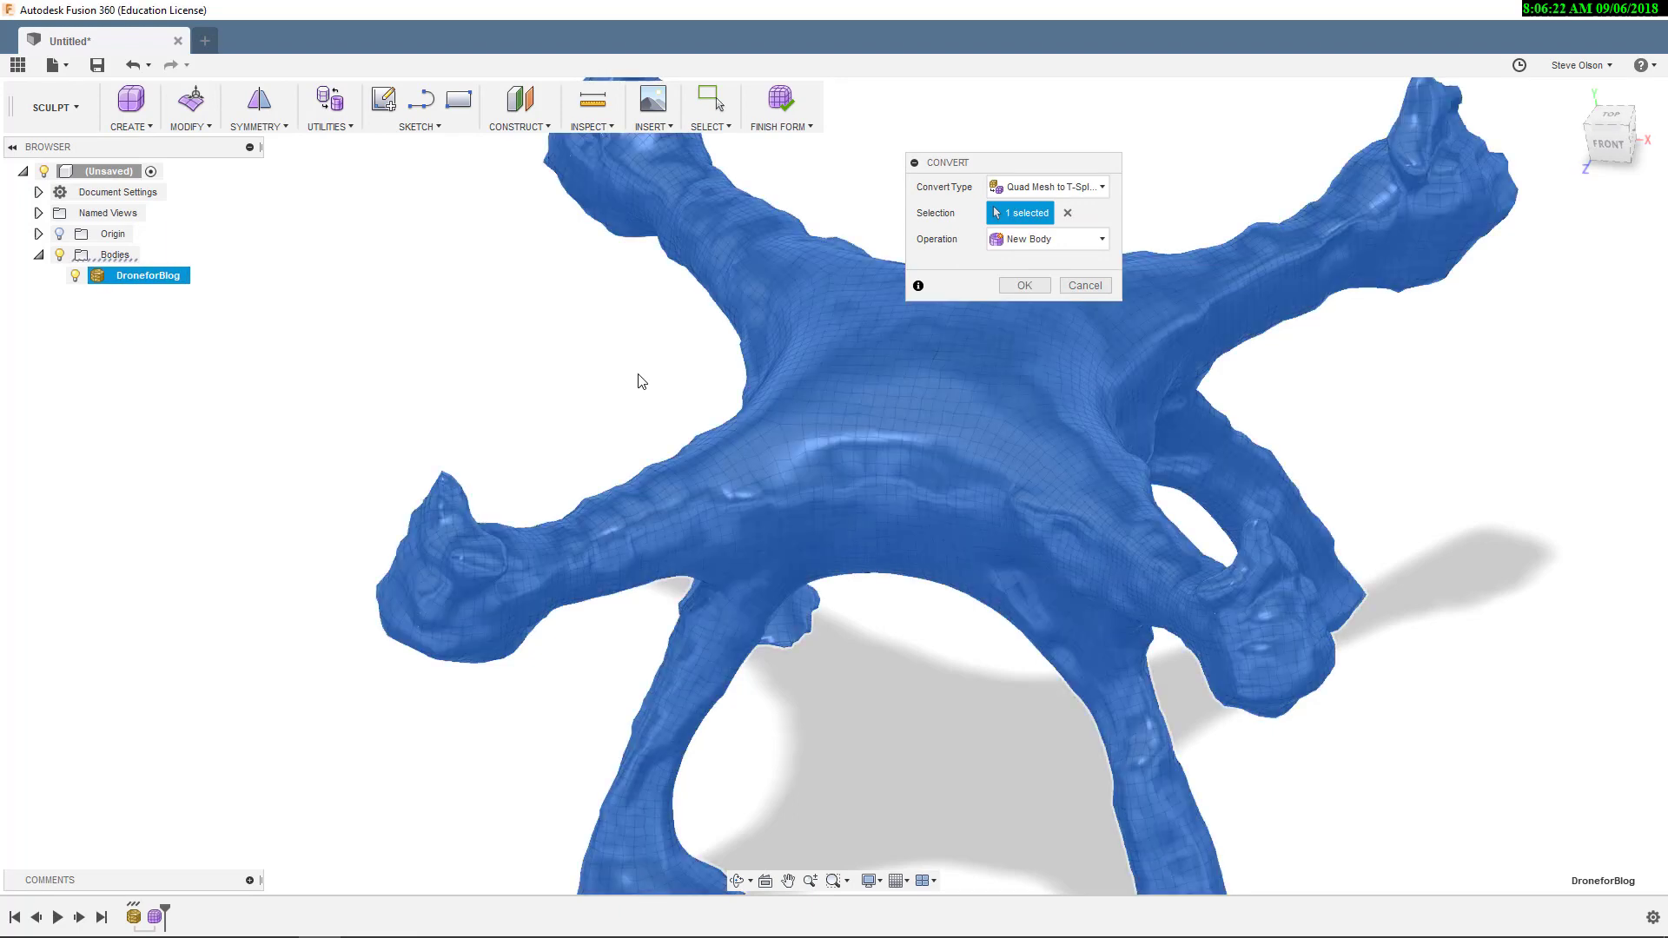
pyautogui.click(1088, 243)
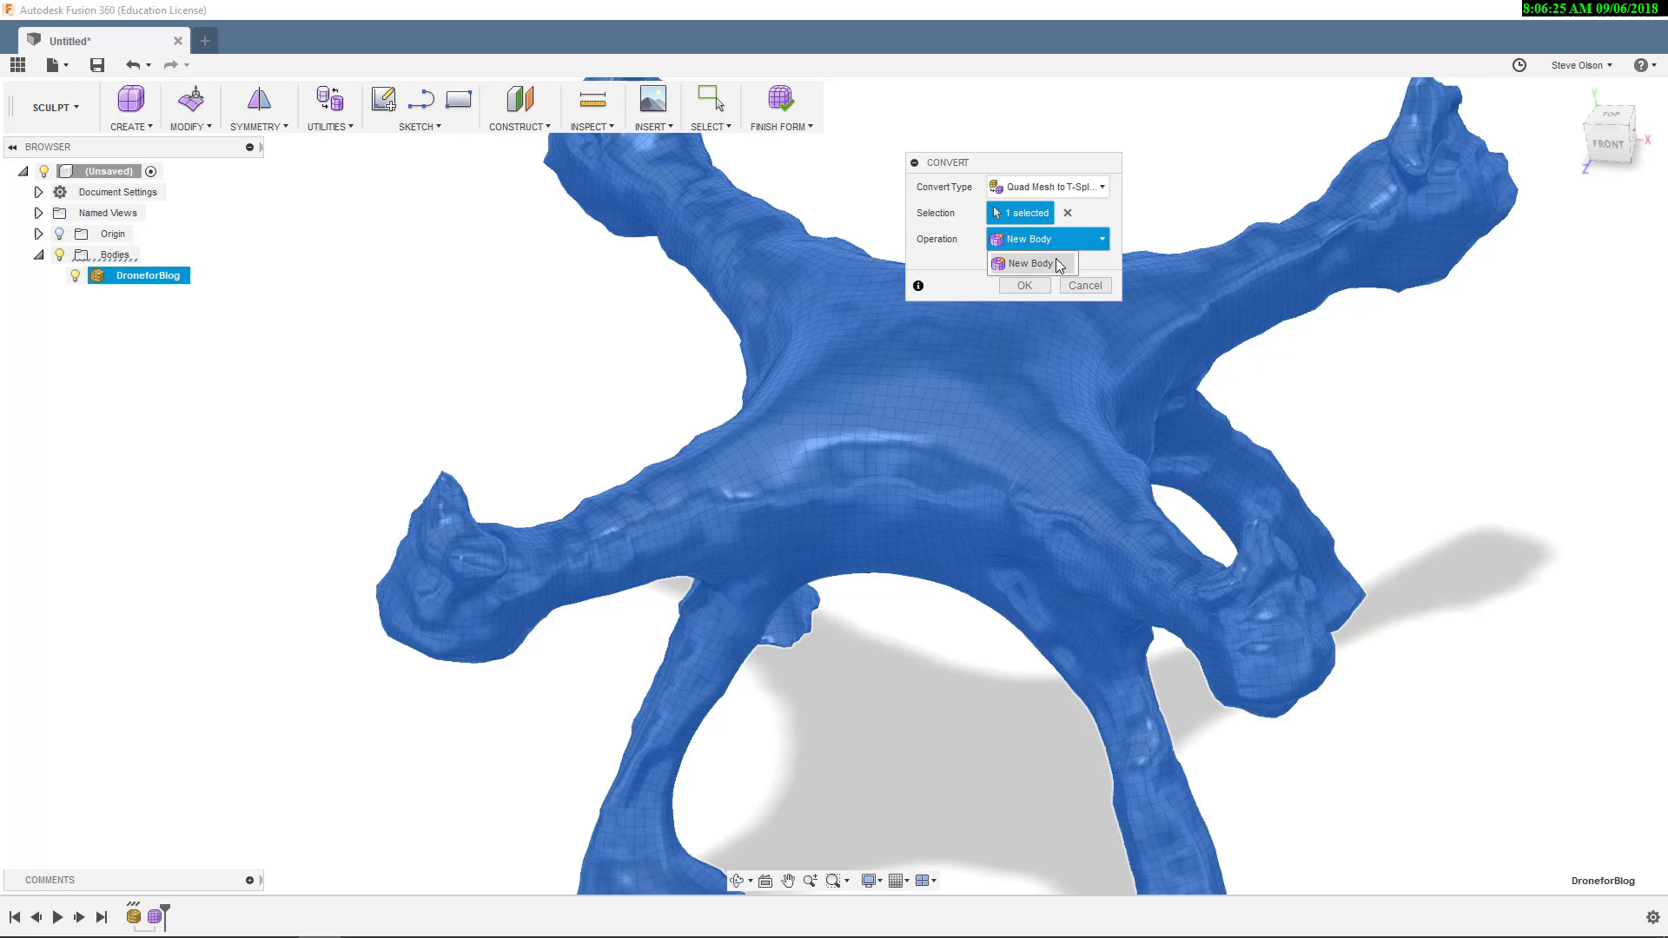
pyautogui.click(1051, 262)
pyautogui.click(1025, 286)
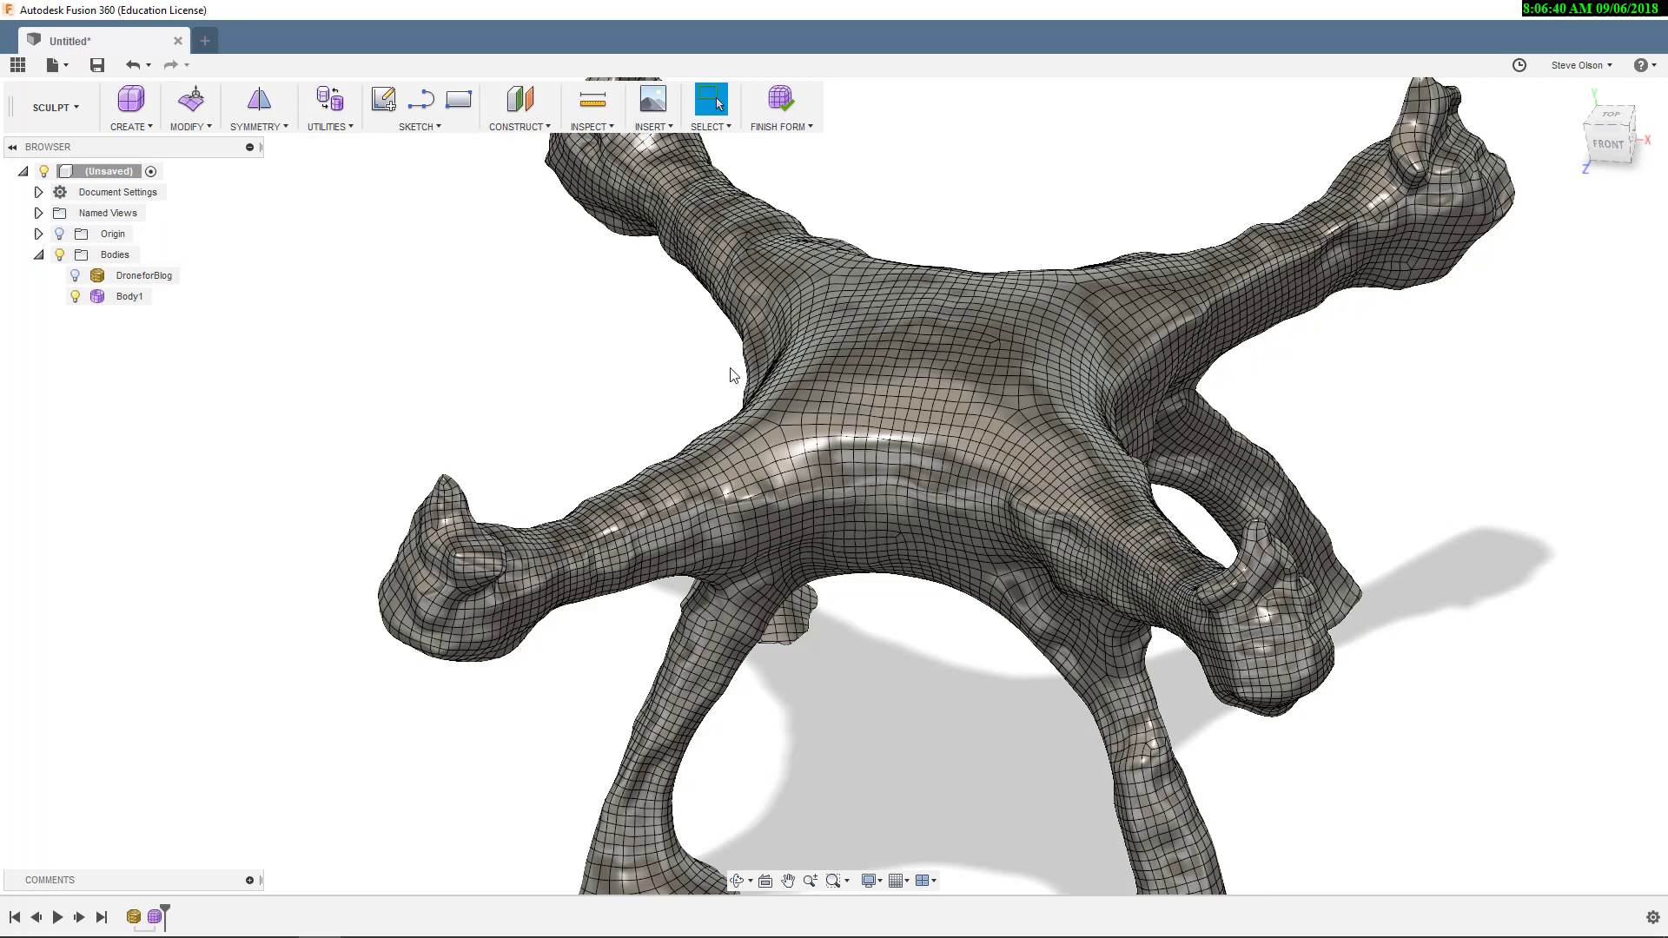
pyautogui.click(875, 358)
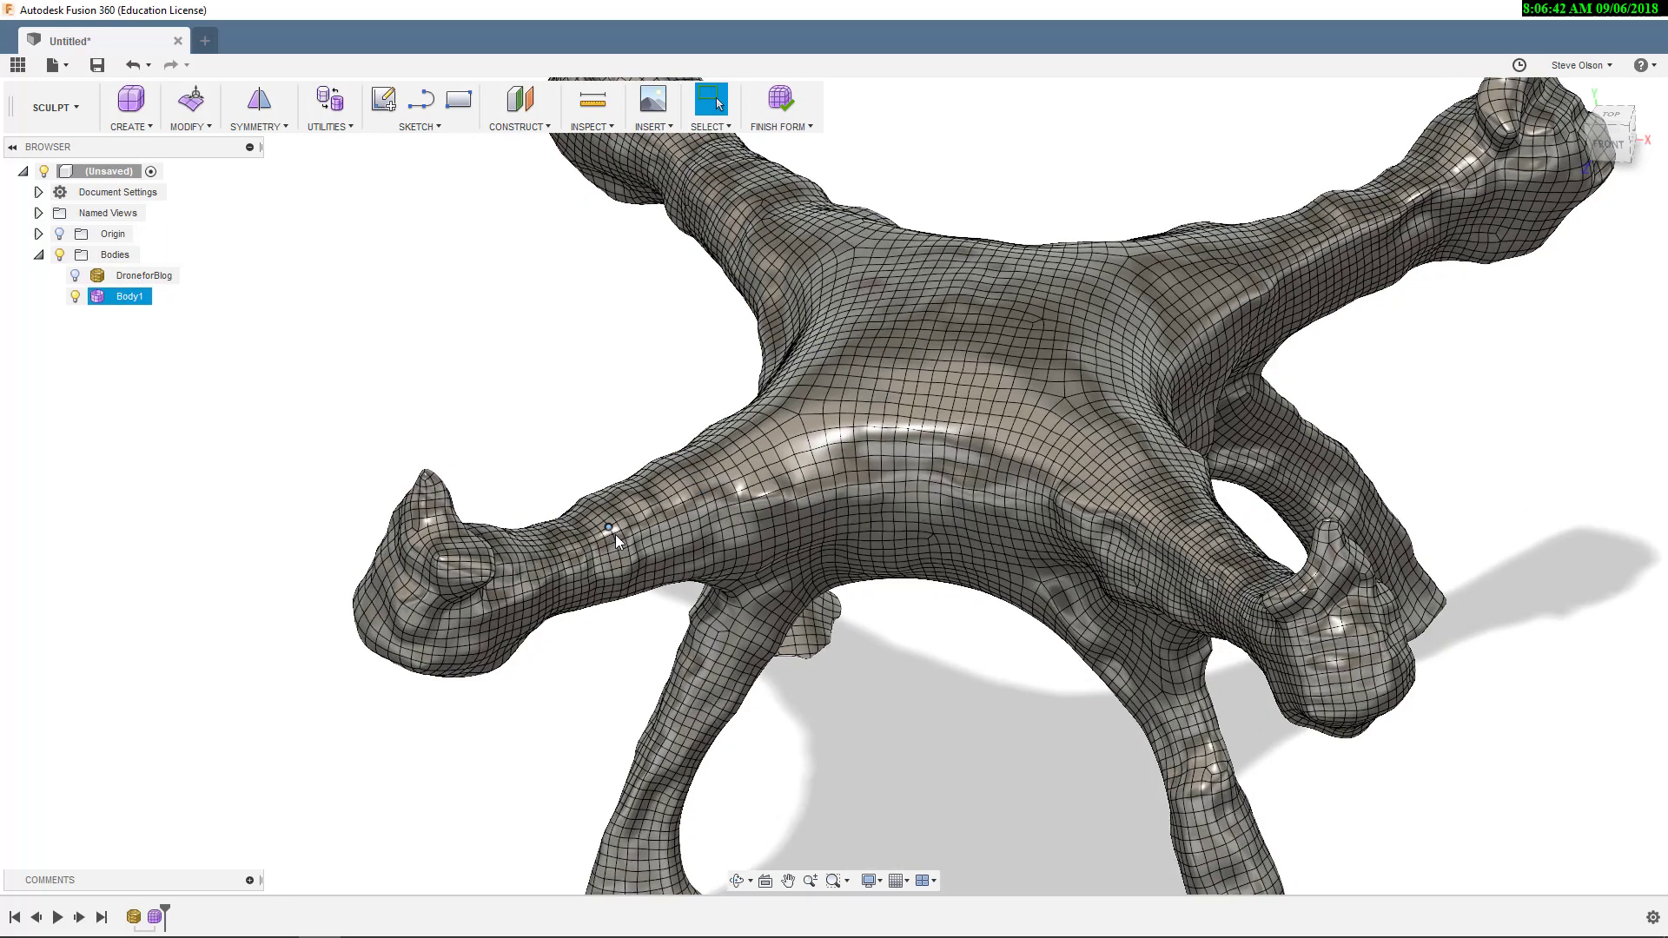
# - Deselect Body1 and toggle the DroneforBlog mesh visibility off and back on
pyautogui.scroll(5, 556, 496)
pyautogui.click(552, 491)
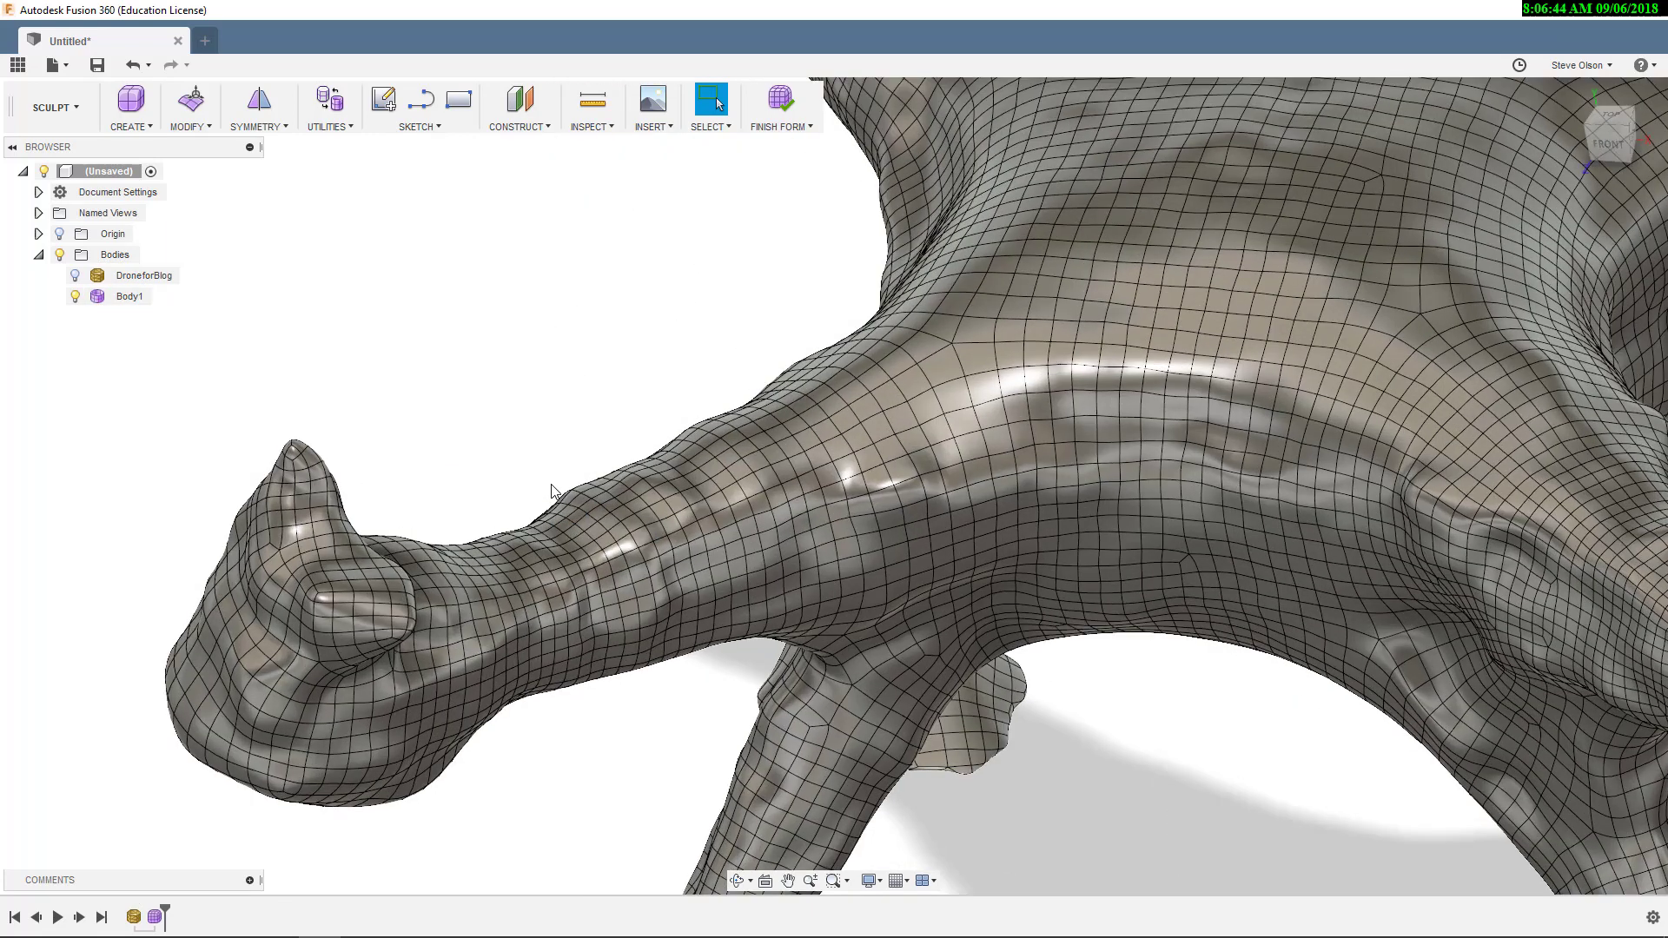
pyautogui.scroll(-2, 551, 486)
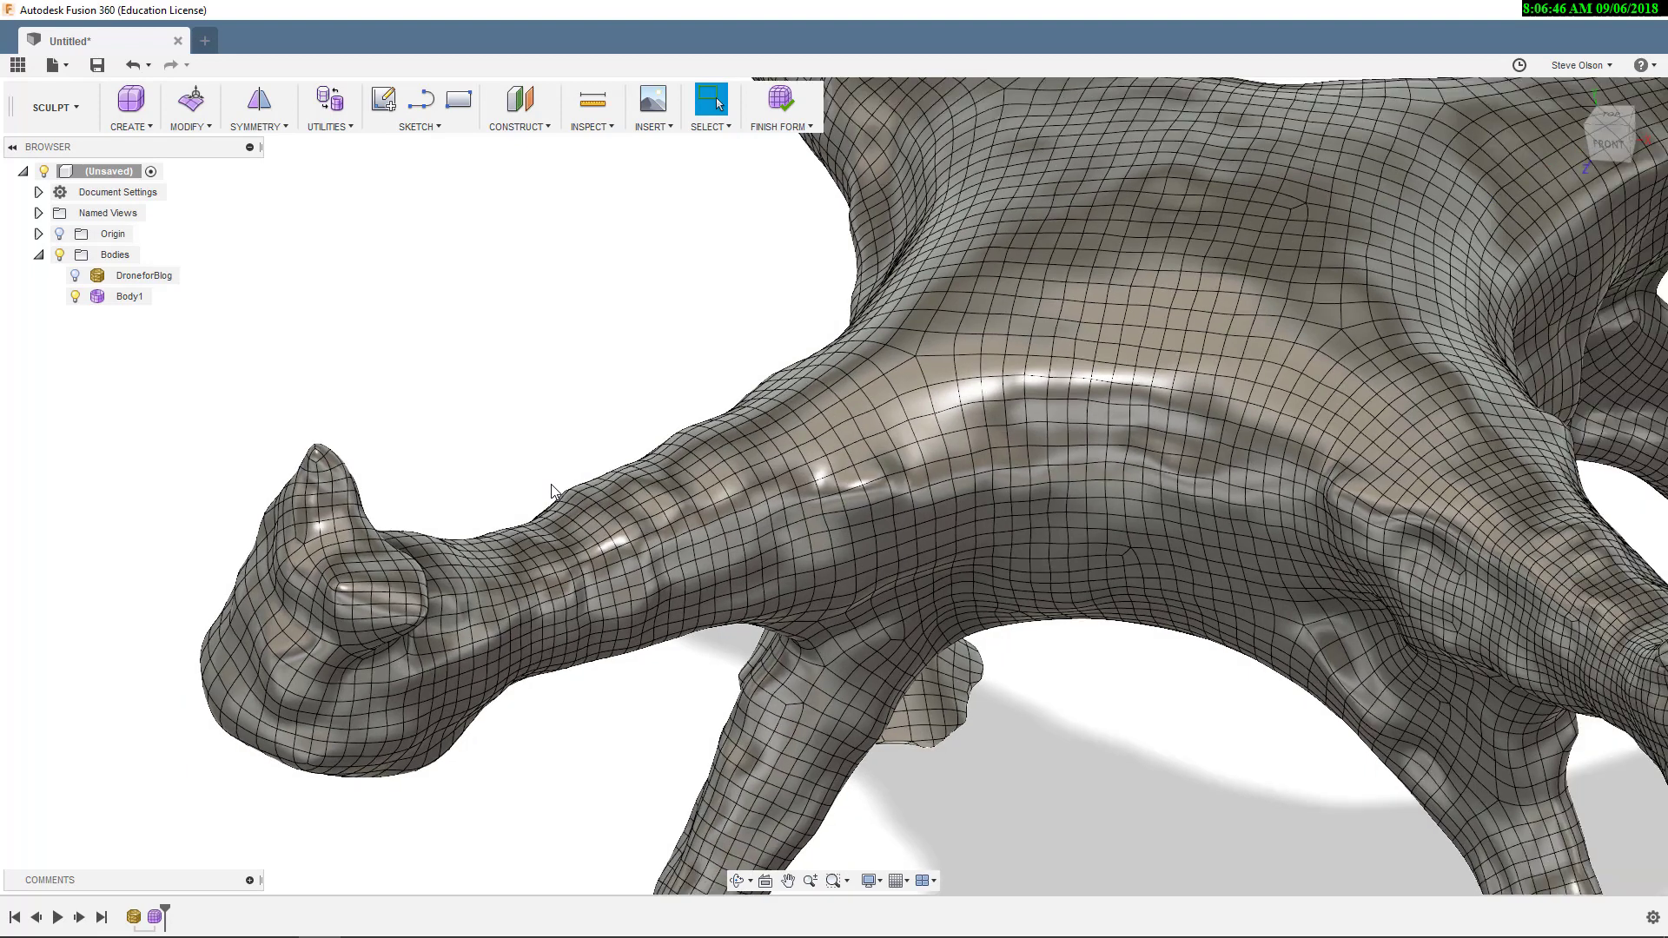
pyautogui.scroll(2, 633, 460)
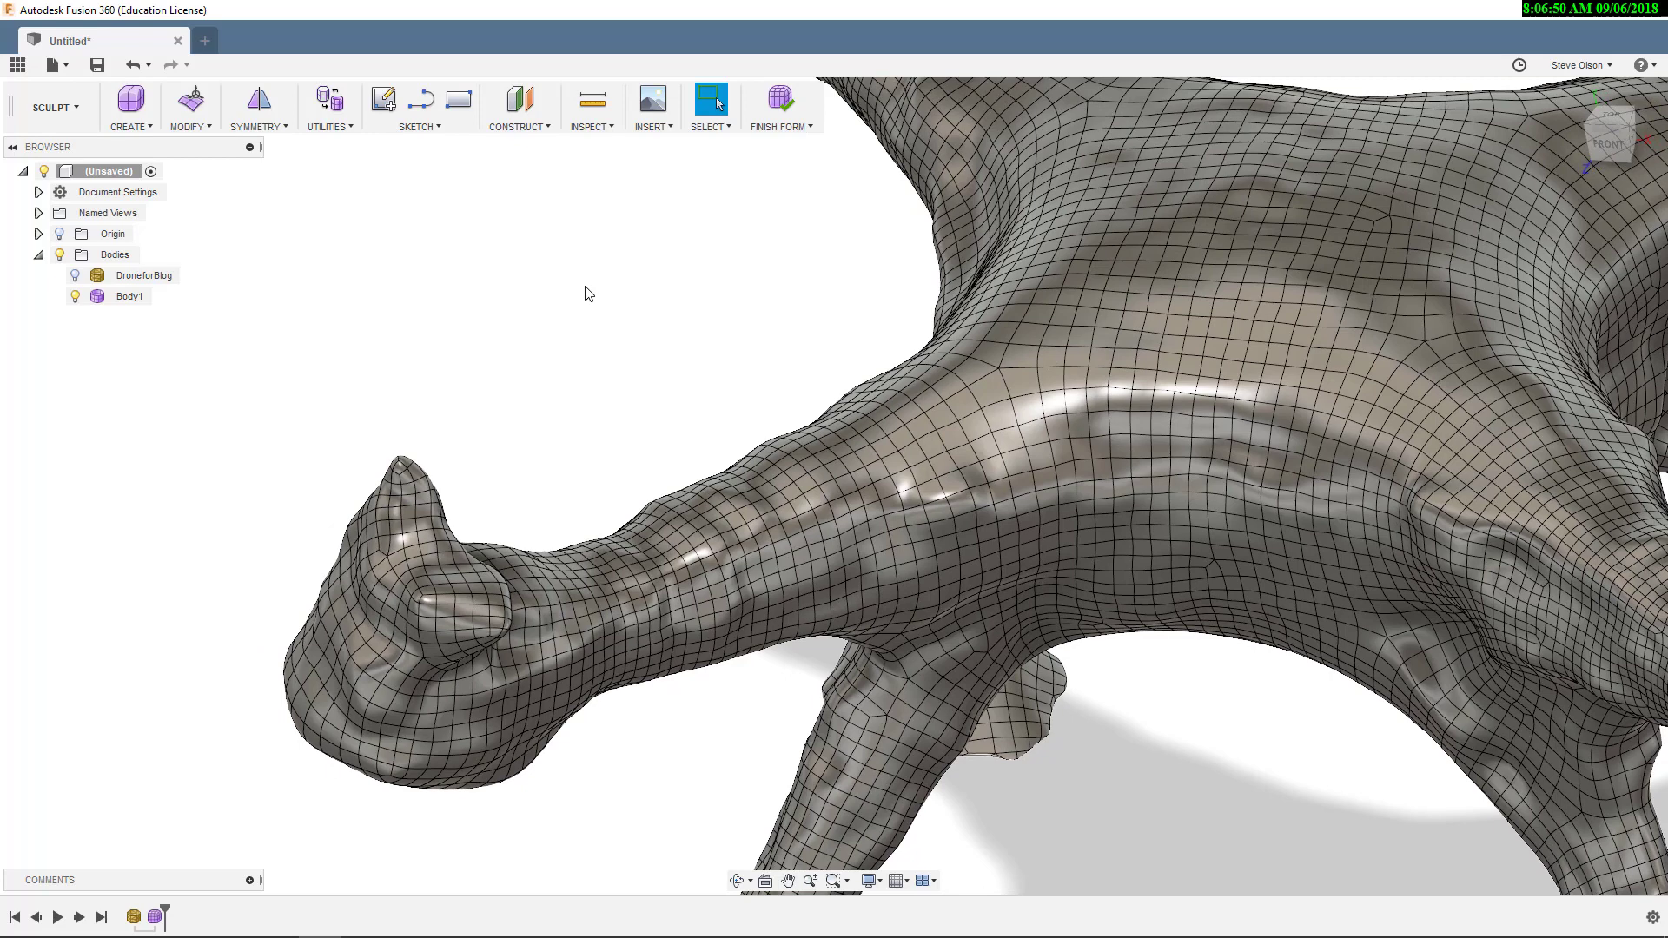
pyautogui.click(74, 275)
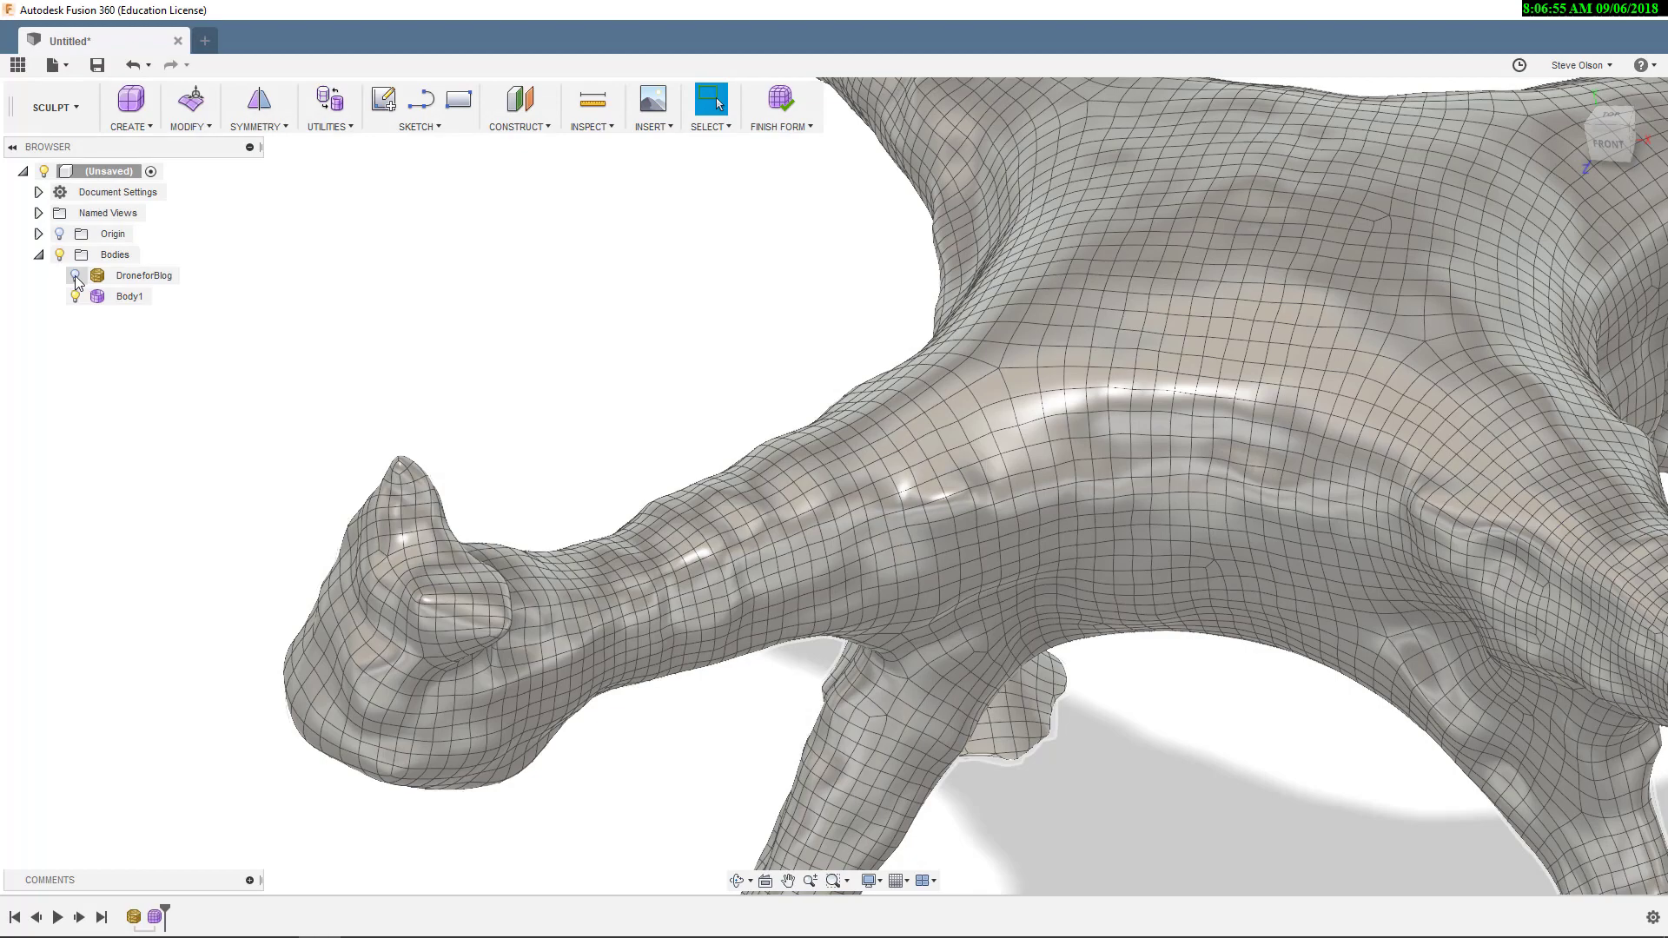
pyautogui.click(75, 275)
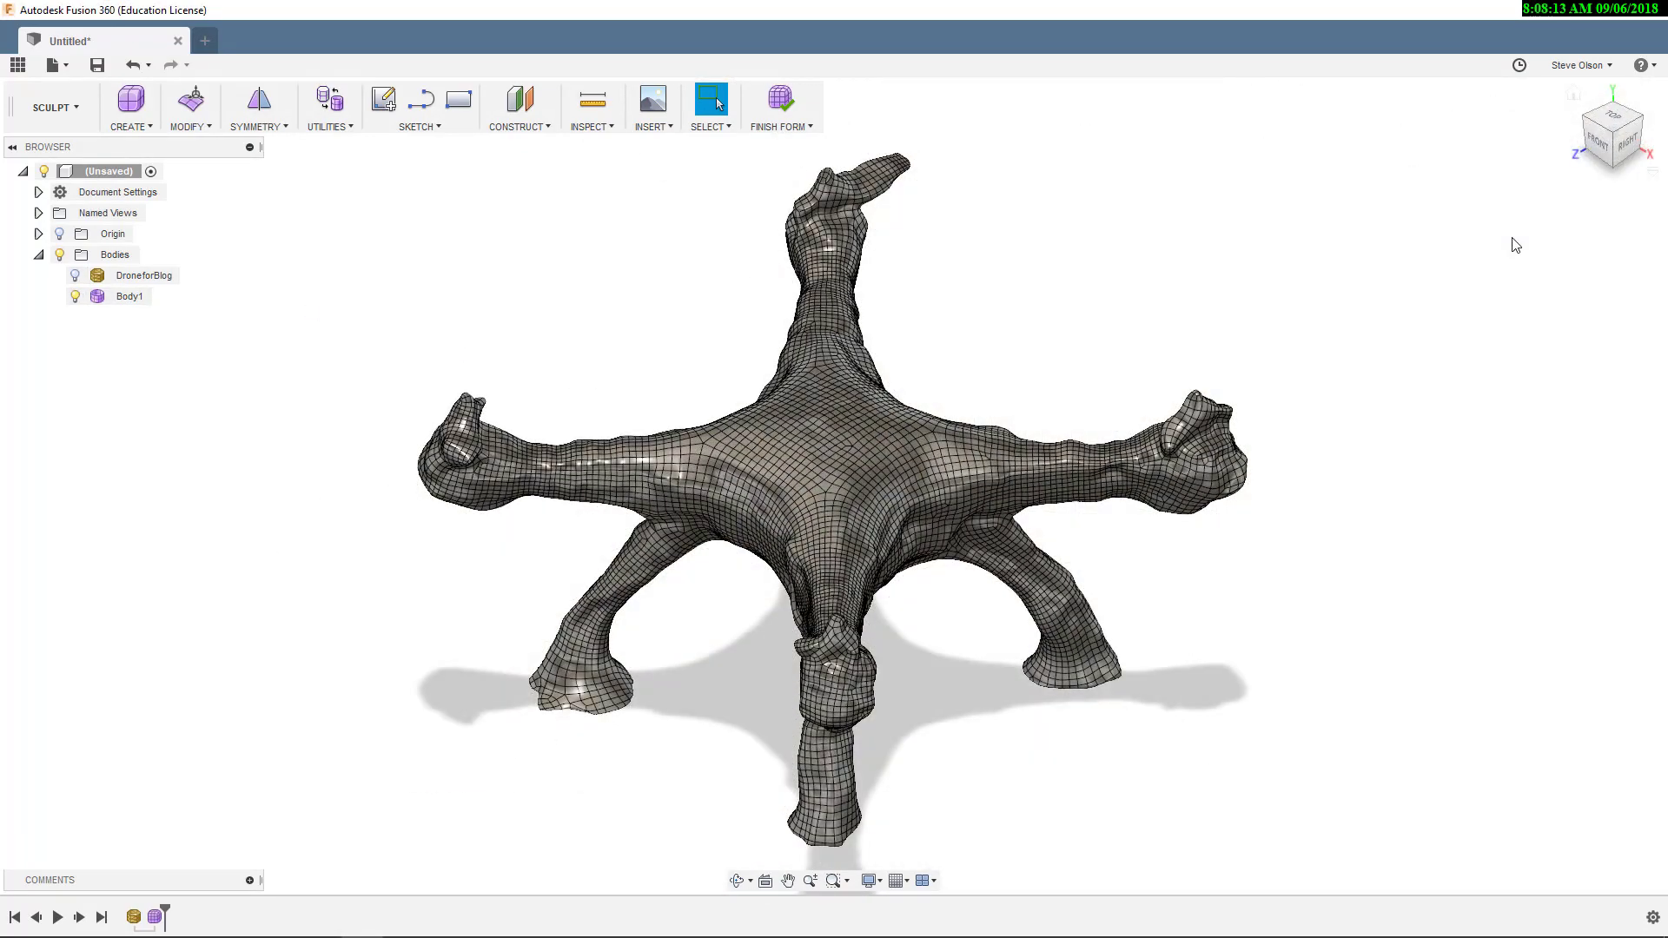
# - Switch to a rotated Top view and box-select the faces of the drone's upper arms
pyautogui.click(1597, 127)
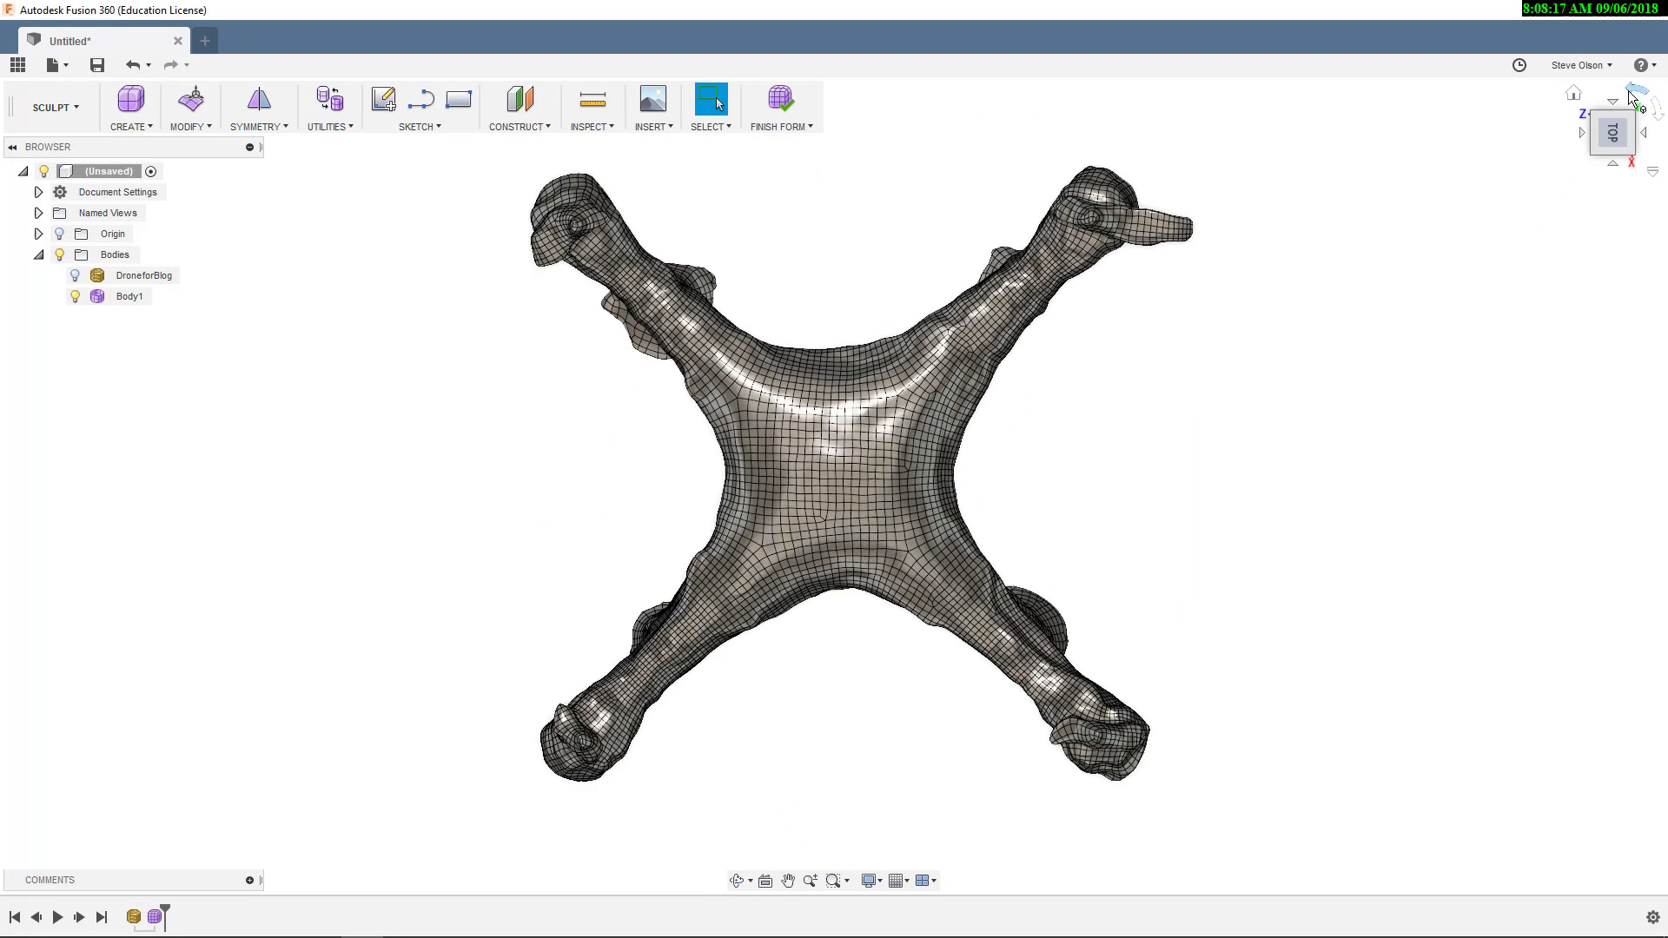
pyautogui.click(1644, 98)
pyautogui.moveTo(1102, 438); pyautogui.dragTo(1077, 517, button='middle')
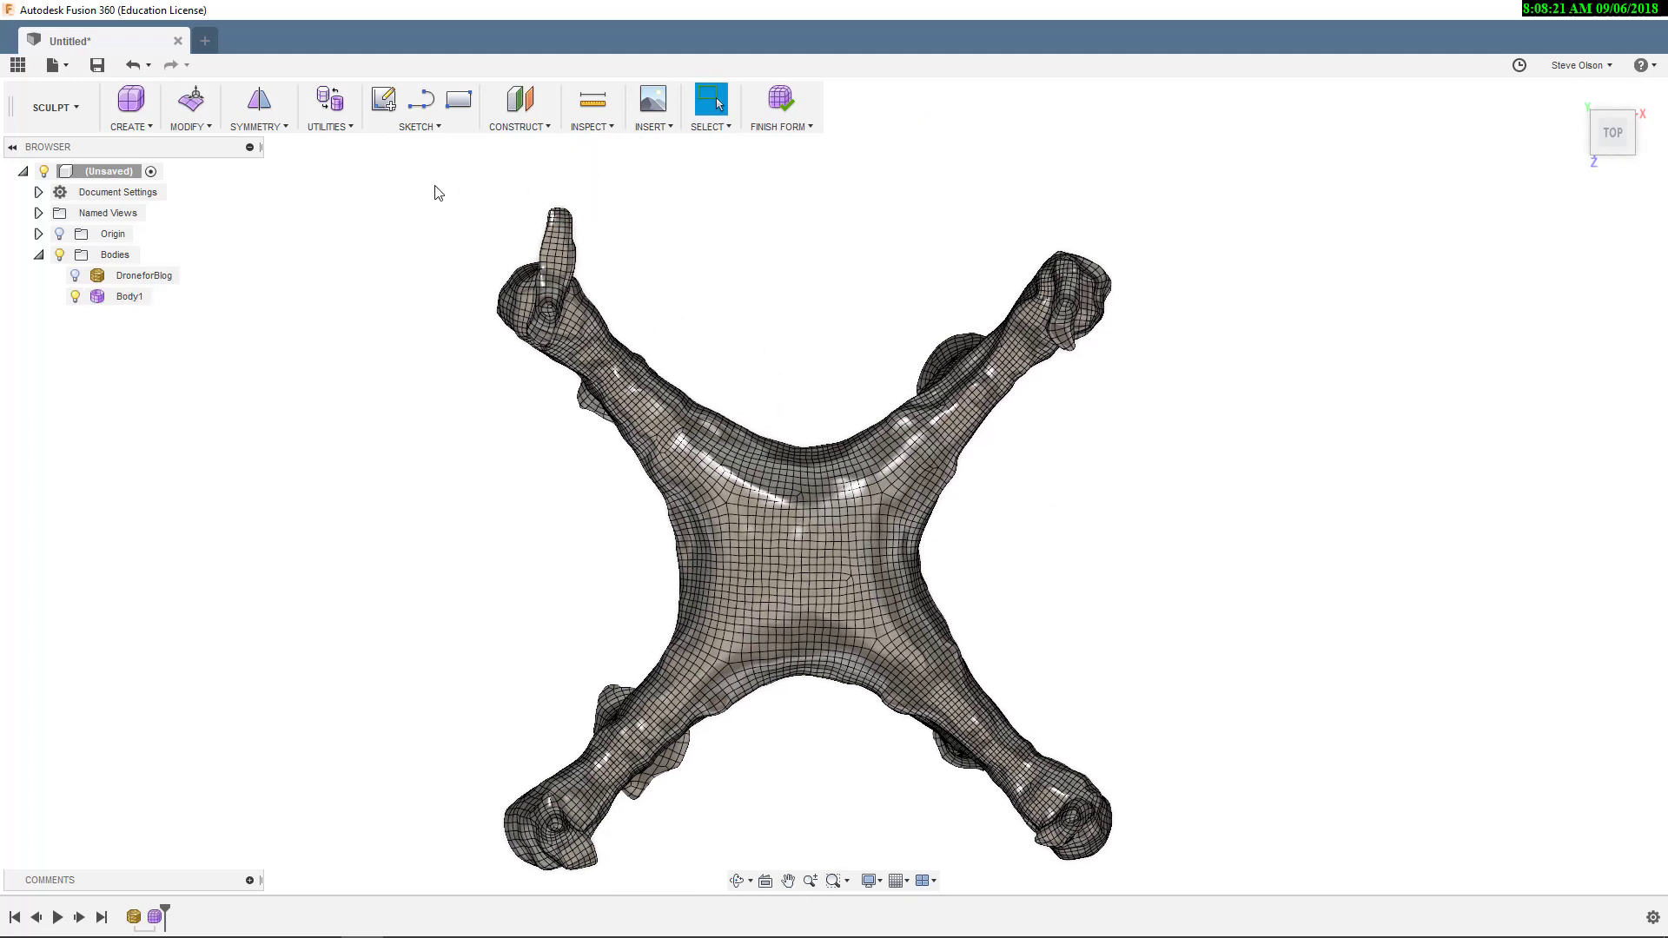
pyautogui.moveTo(413, 190); pyautogui.dragTo(1146, 522)
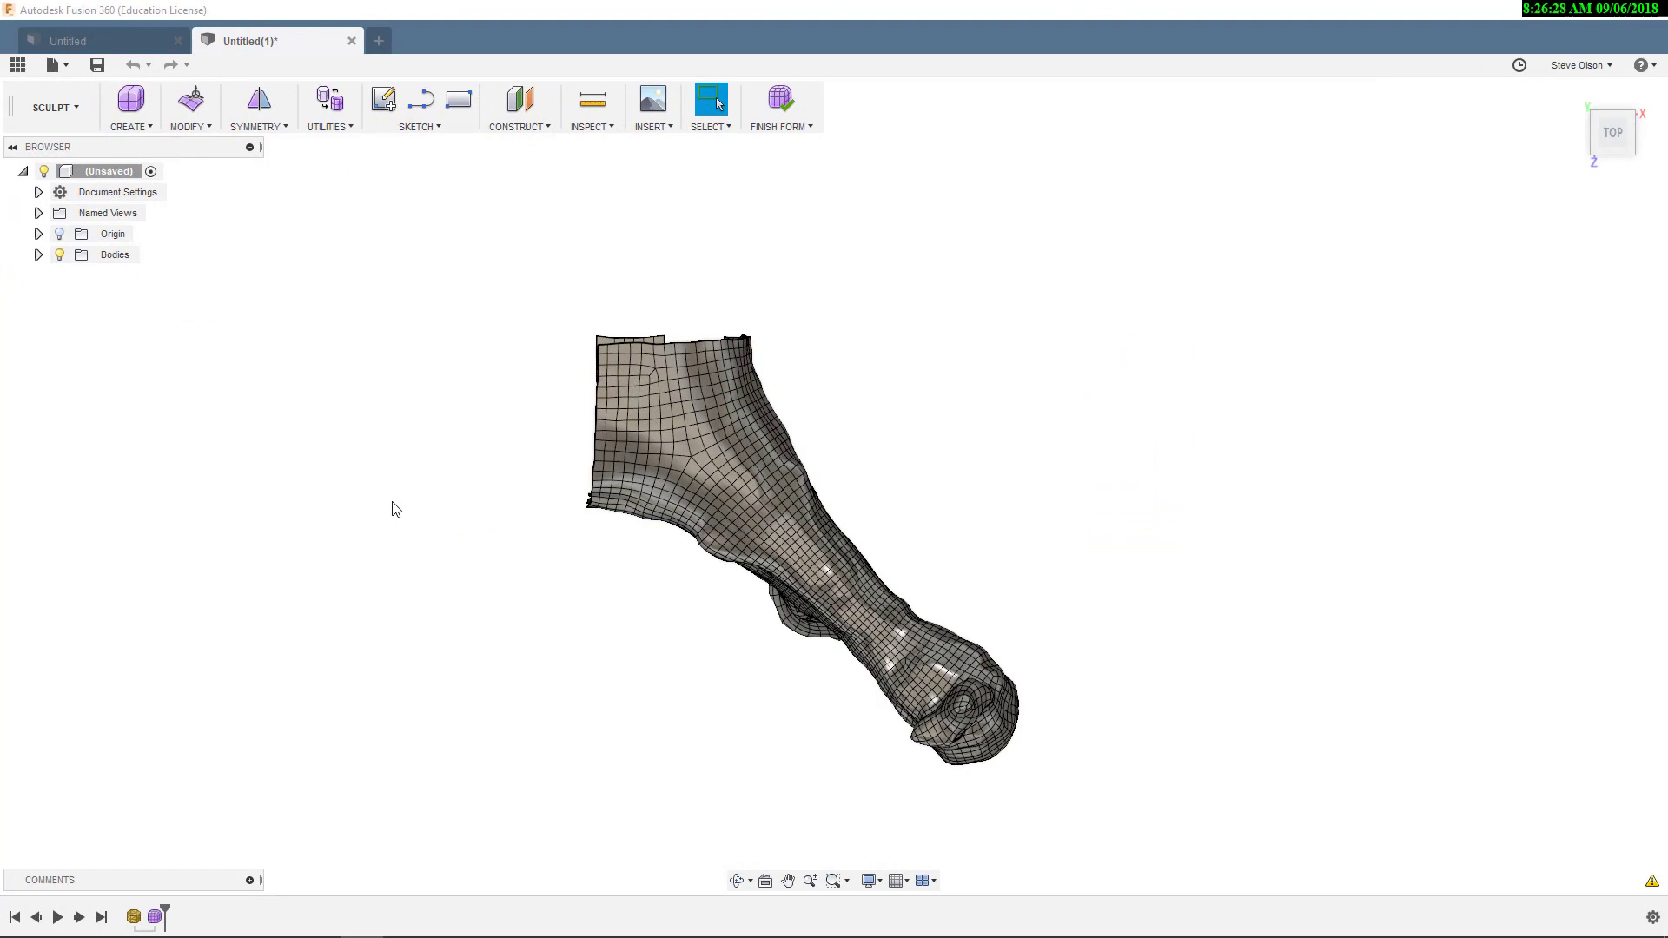
# - Zoom to the arm's notched open edge and start Edit Form on it from the marking menu
pyautogui.keyDown('shift'); pyautogui.moveTo(539, 551); pyautogui.dragTo(603, 695, button='middle'); pyautogui.keyUp('shift')
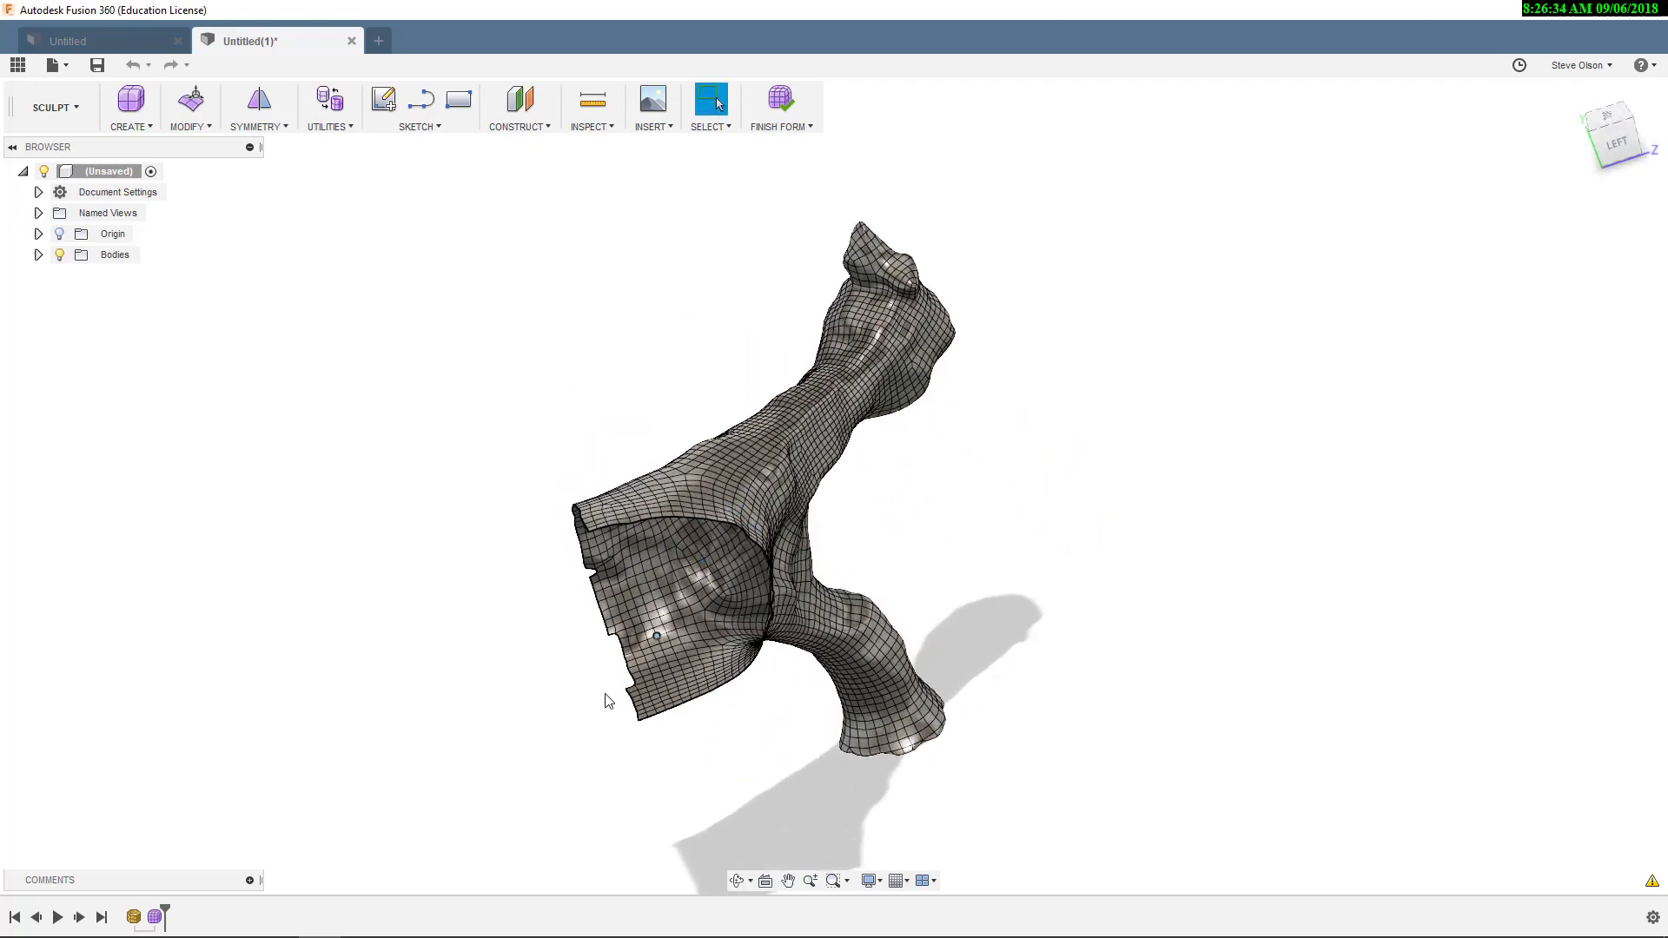
pyautogui.scroll(3, 622, 653)
pyautogui.scroll(6, 539, 554)
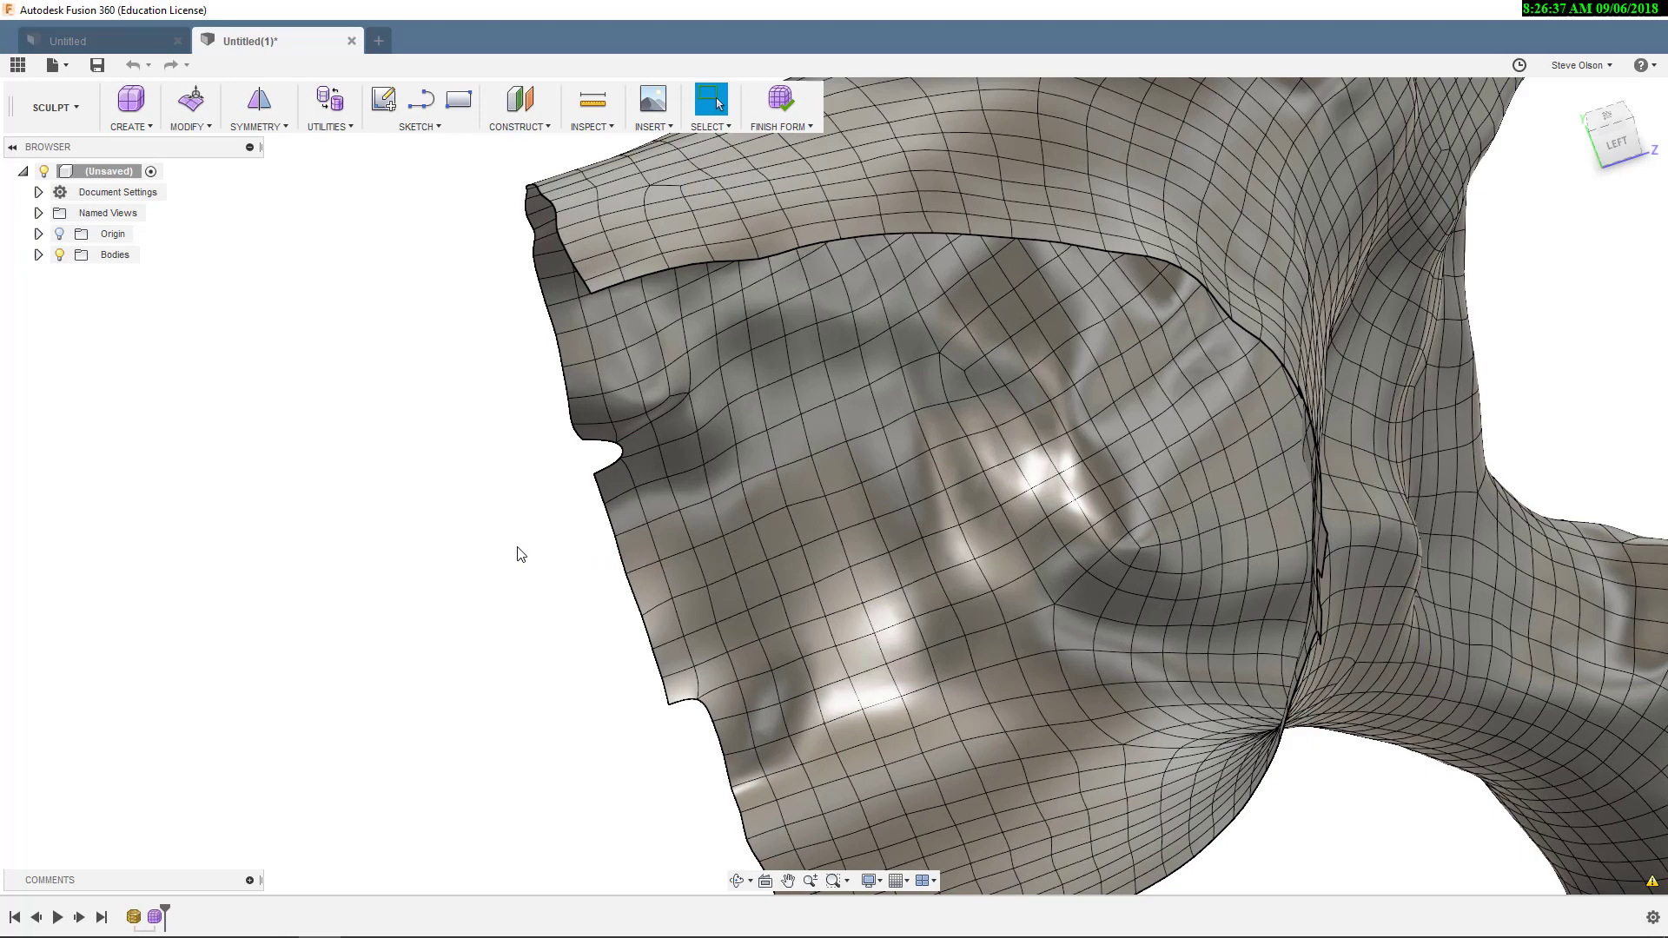
pyautogui.keyDown('shift'); pyautogui.moveTo(522, 554); pyautogui.dragTo(548, 491, button='middle'); pyautogui.keyUp('shift')
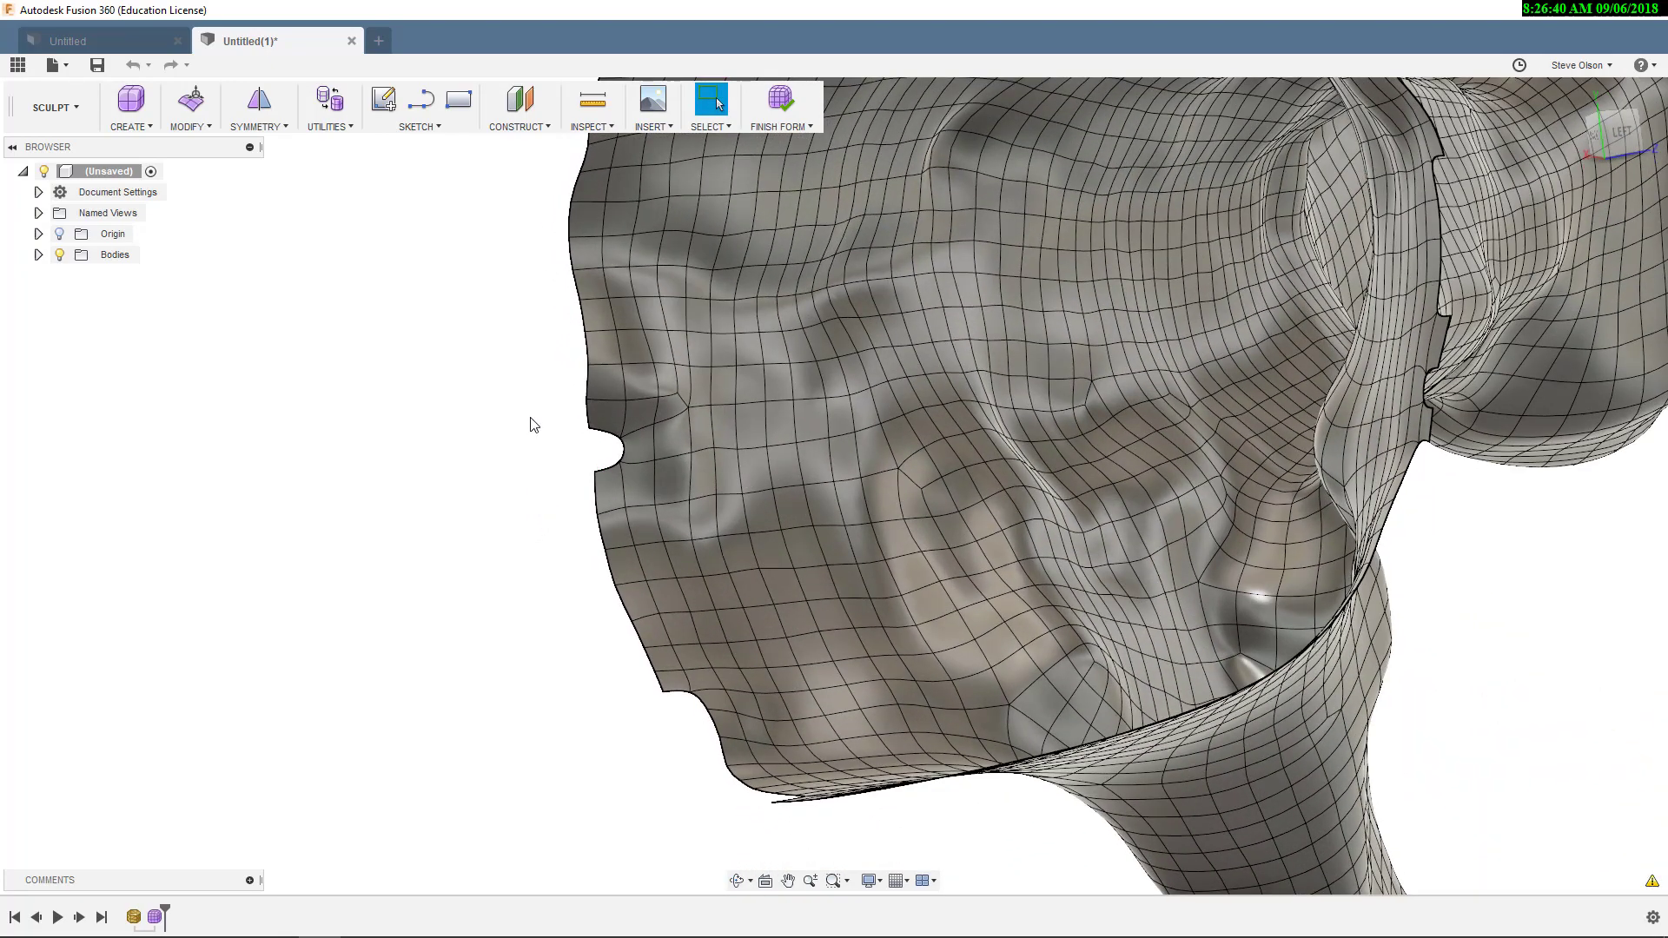
pyautogui.moveTo(494, 383); pyautogui.dragTo(542, 415, button='middle')
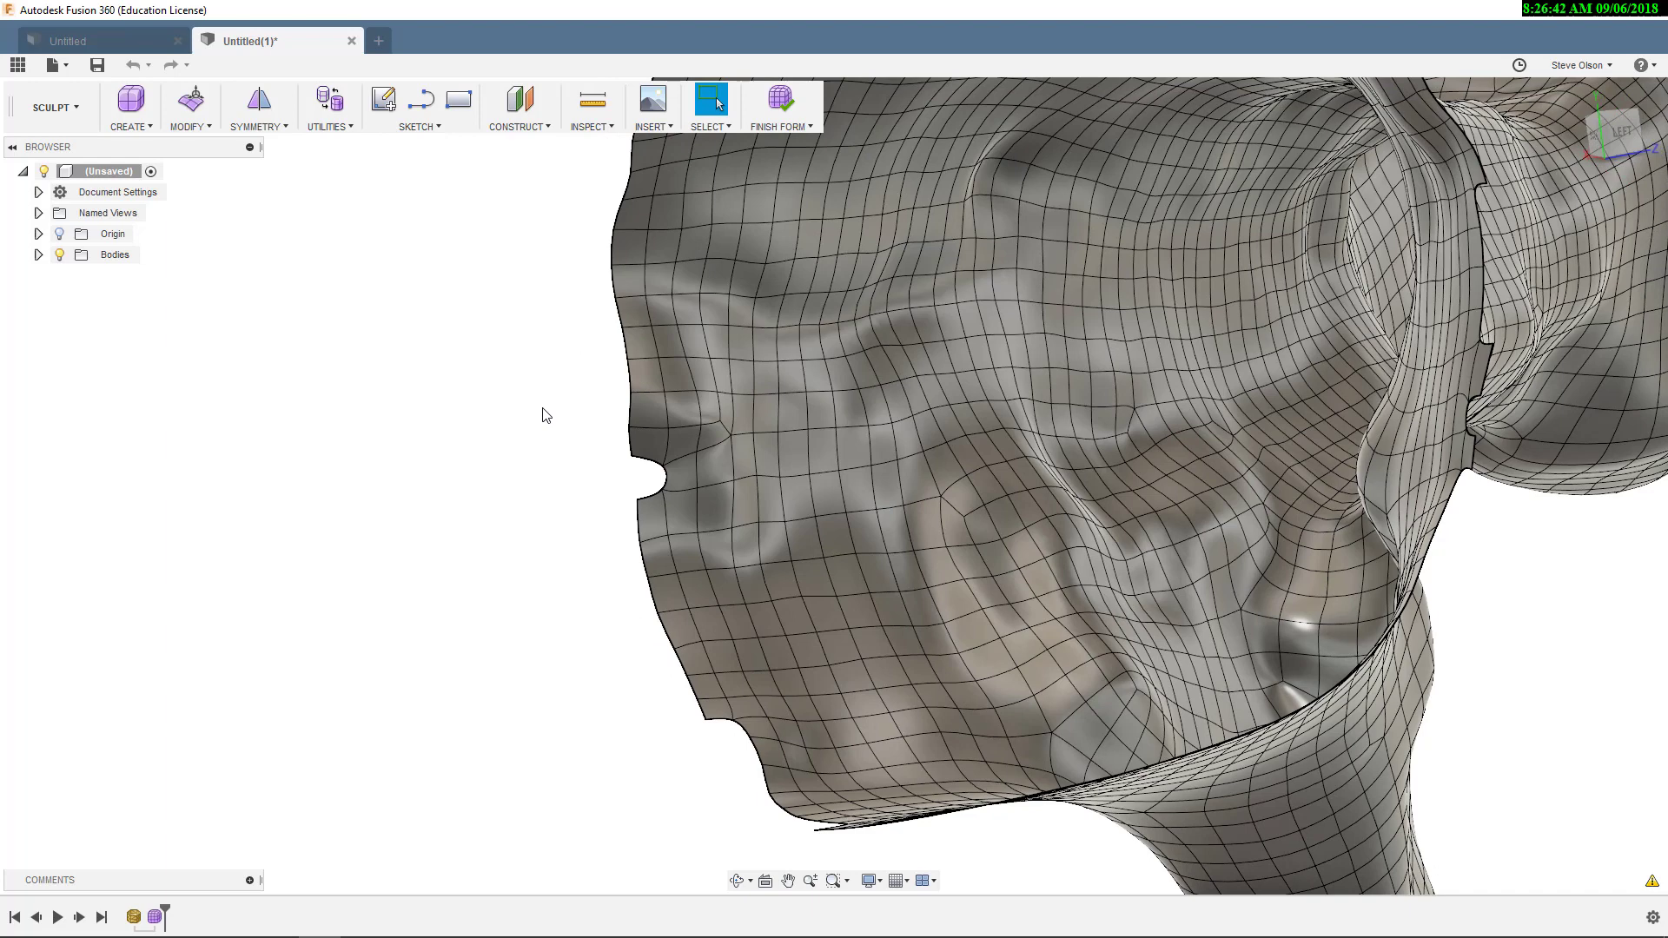
pyautogui.scroll(-4, 780, 426)
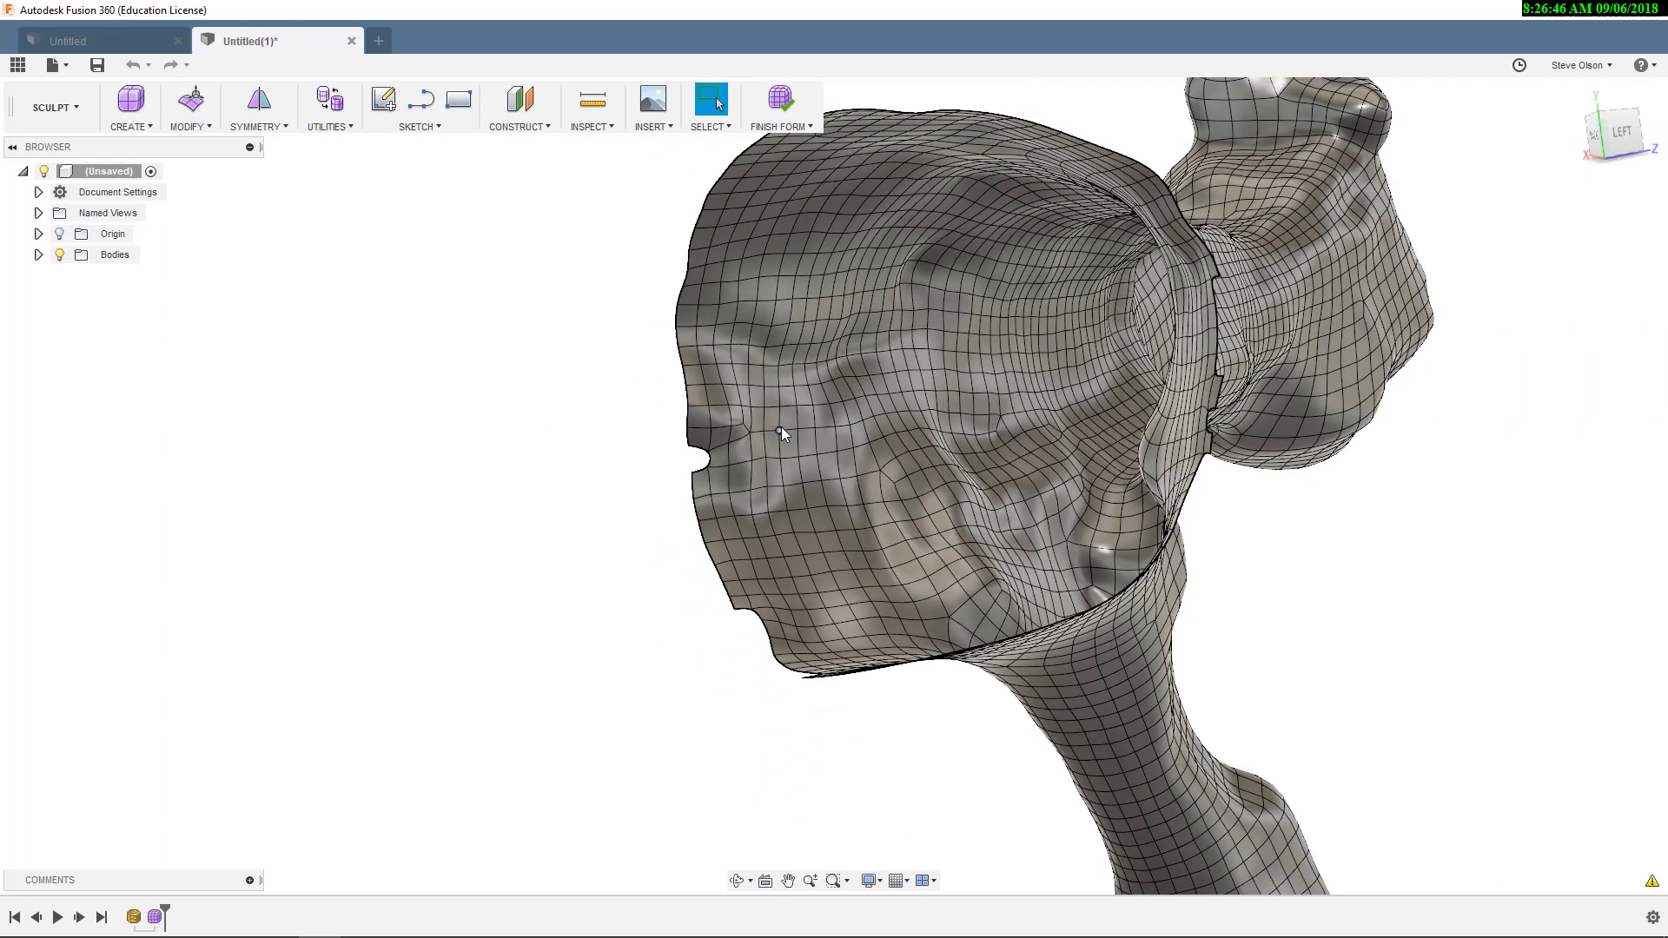
pyautogui.moveTo(780, 428)
pyautogui.keyDown('shift'); pyautogui.mouseDown(button='middle')
pyautogui.moveTo(743, 443)
pyautogui.moveTo(707, 376)
pyautogui.mouseUp(button='middle'); pyautogui.keyUp('shift')
pyautogui.scroll(5, 929, 368)
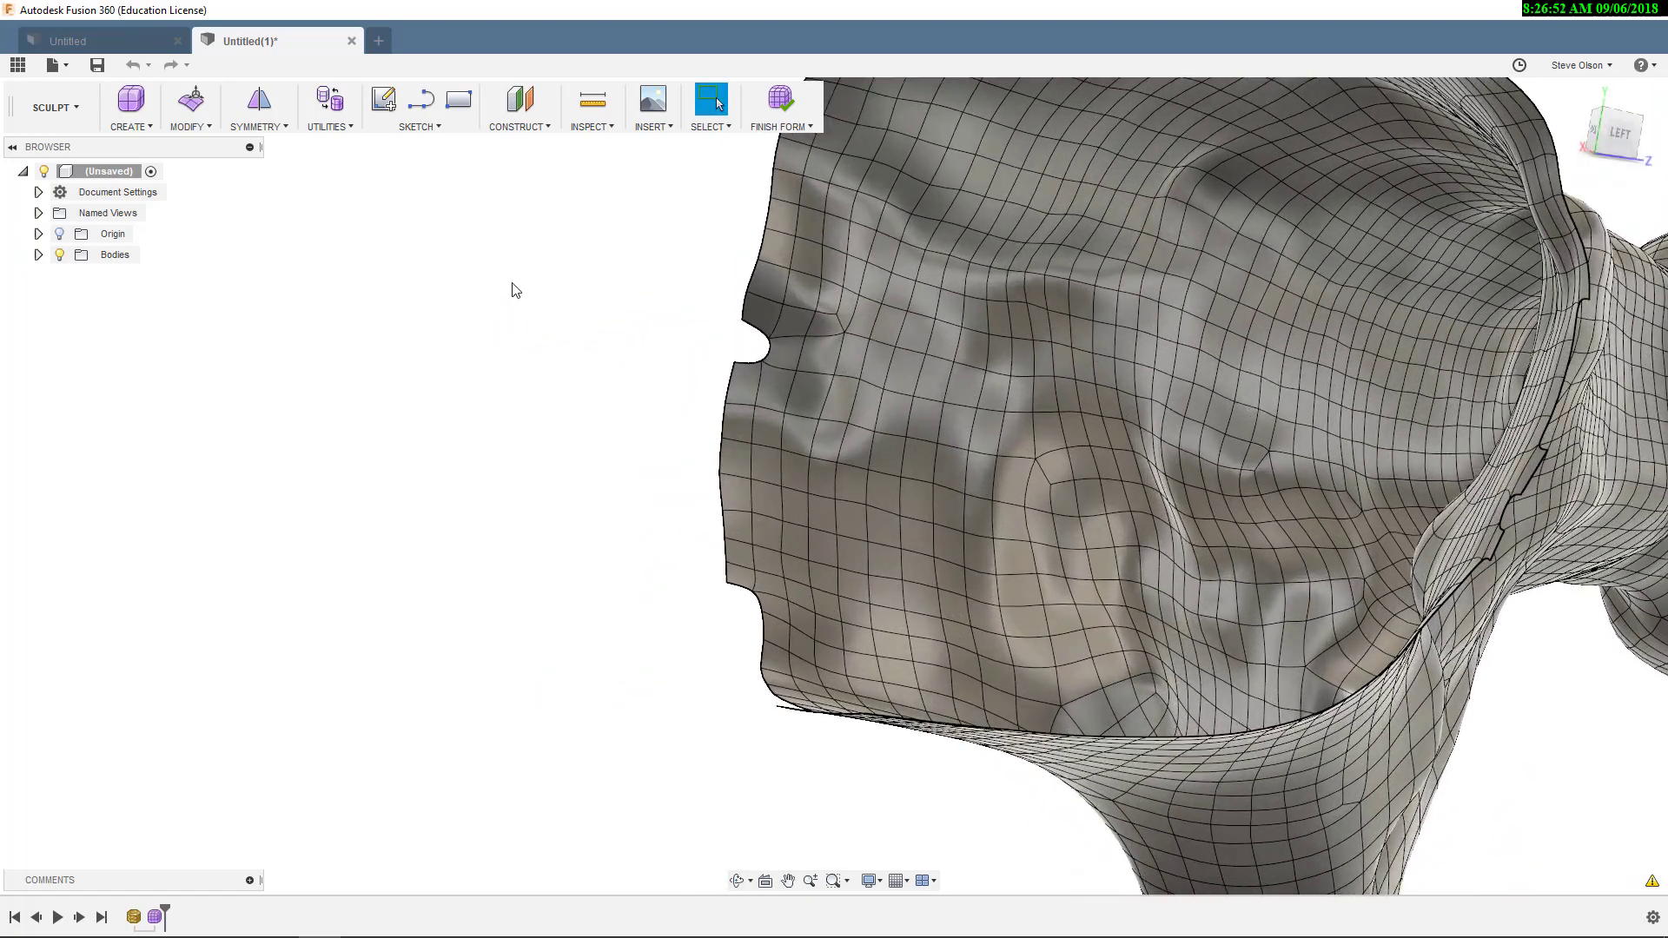
pyautogui.rightClick(513, 287)
pyautogui.click(561, 264)
pyautogui.scroll(3, 767, 367)
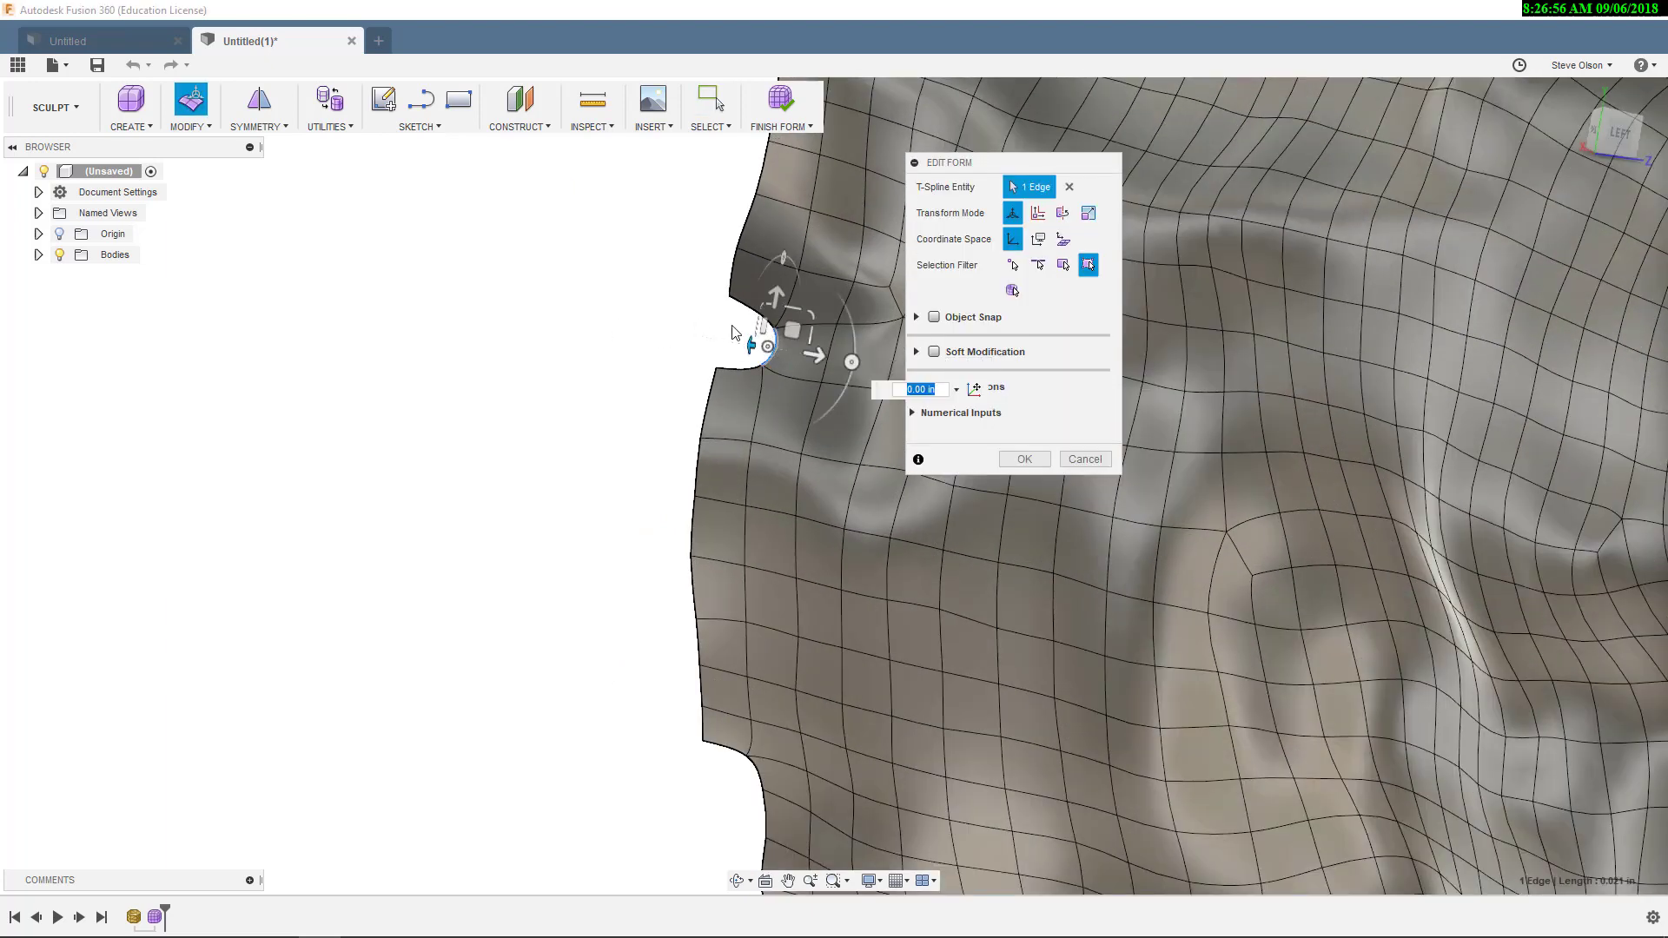
# - From the Left view, shift the notch's open edge about -0.03 in and apply it
pyautogui.click(1596, 146)
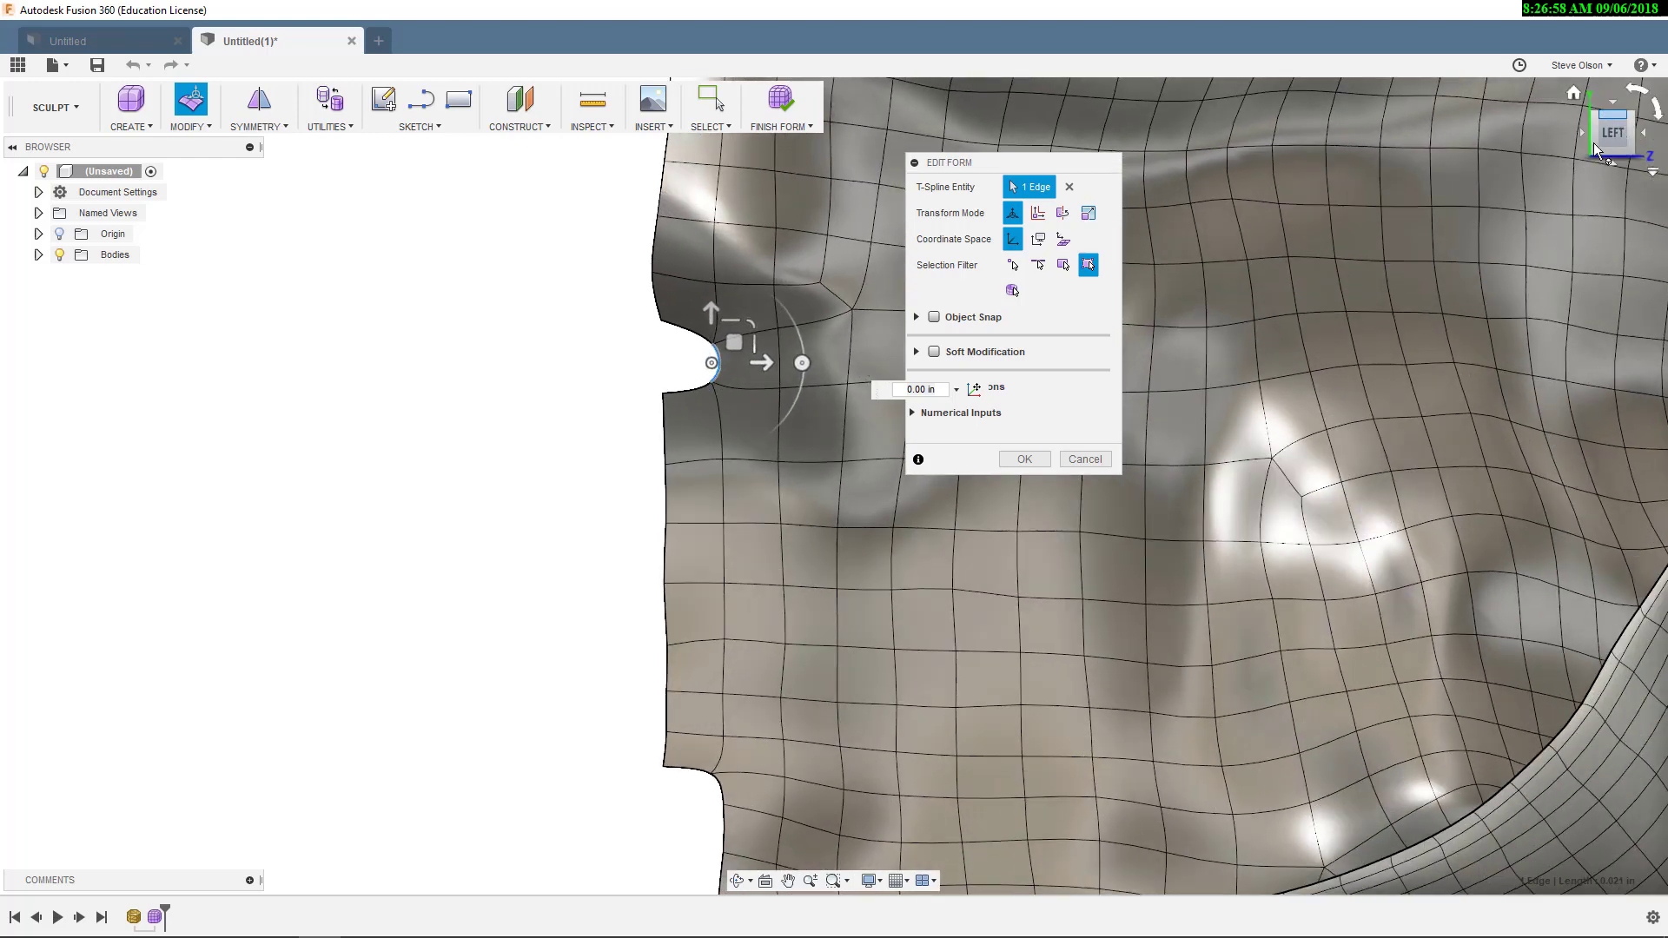
pyautogui.click(758, 362)
pyautogui.moveTo(703, 360); pyautogui.dragTo(722, 363)
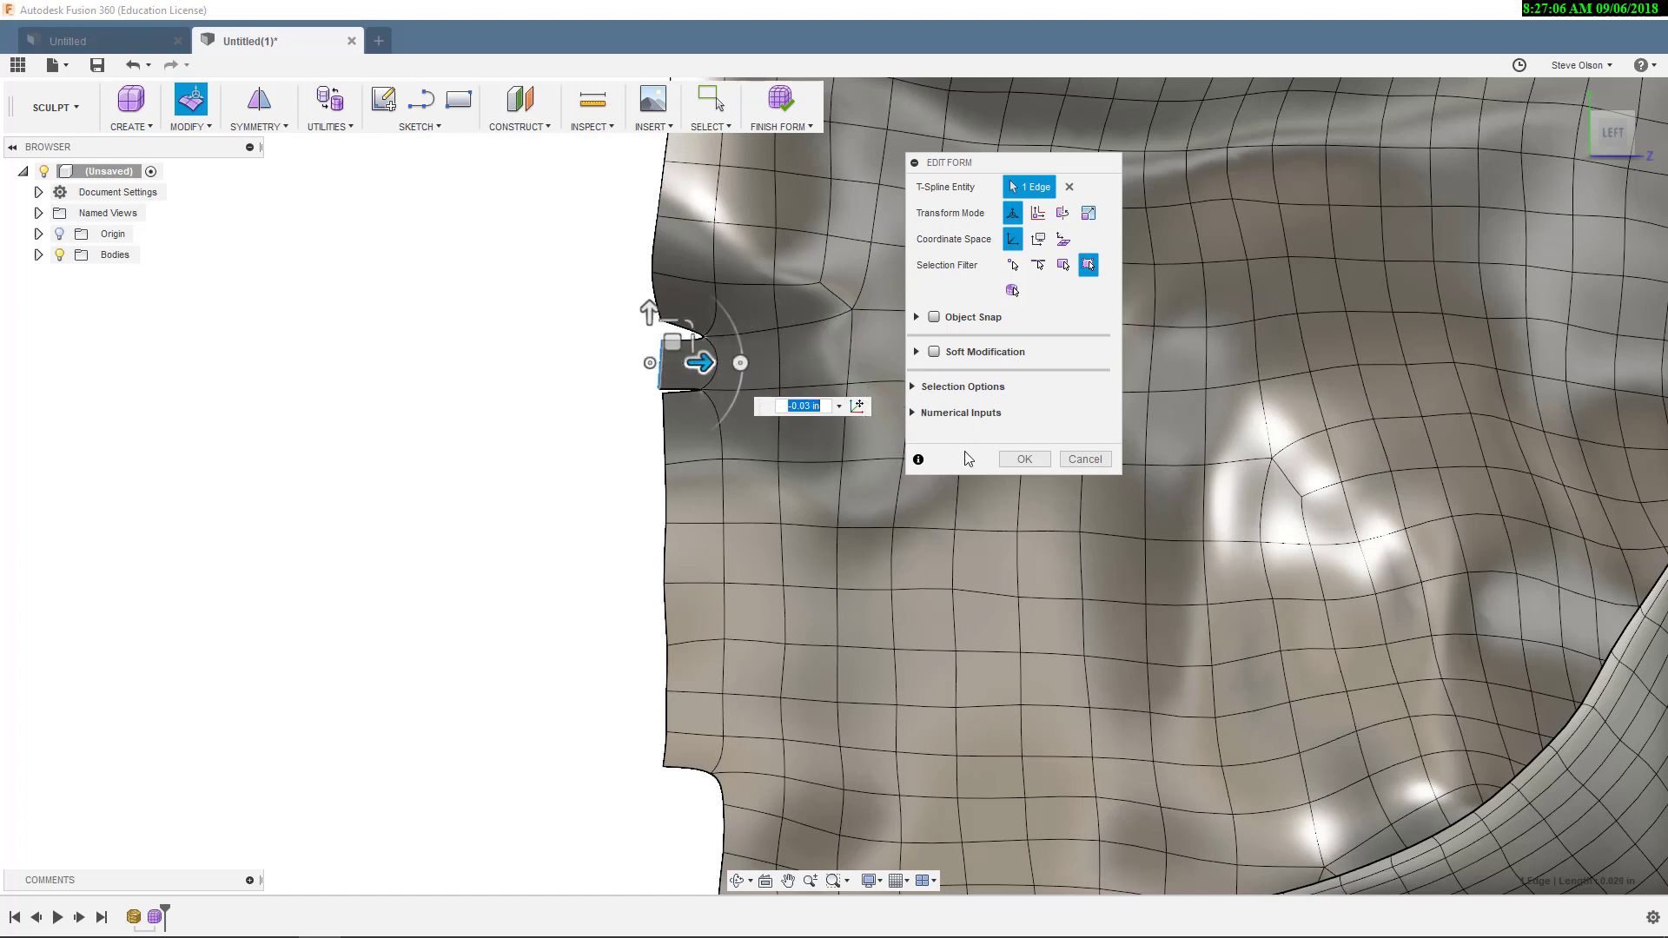
pyautogui.click(1024, 458)
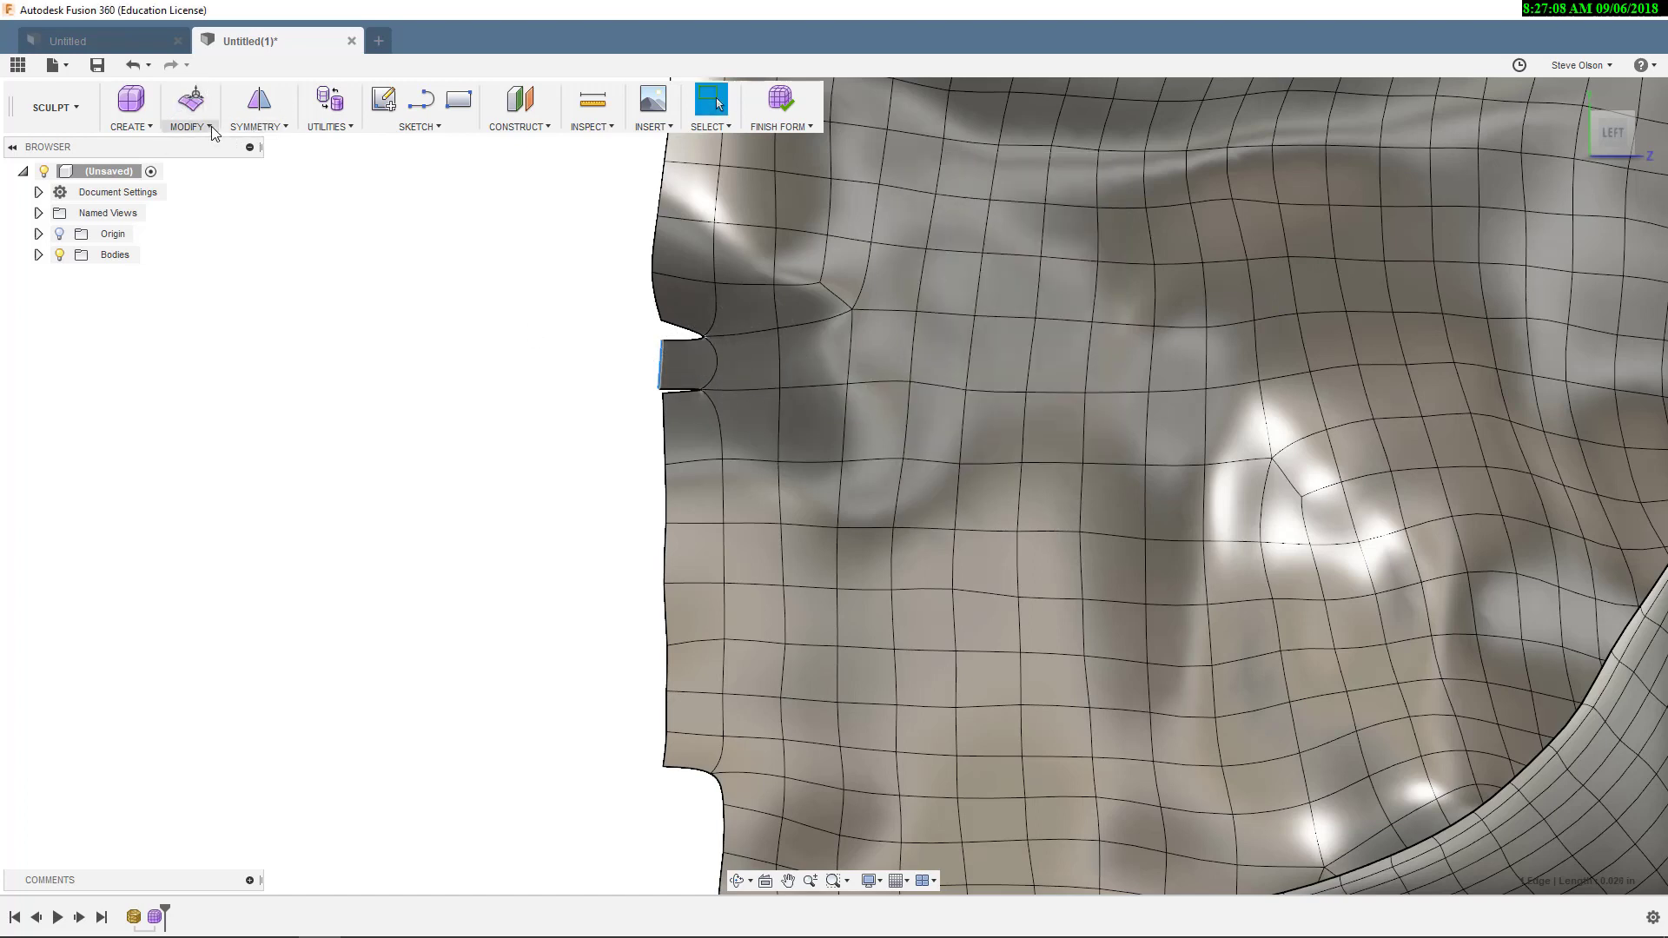
pyautogui.click(211, 127)
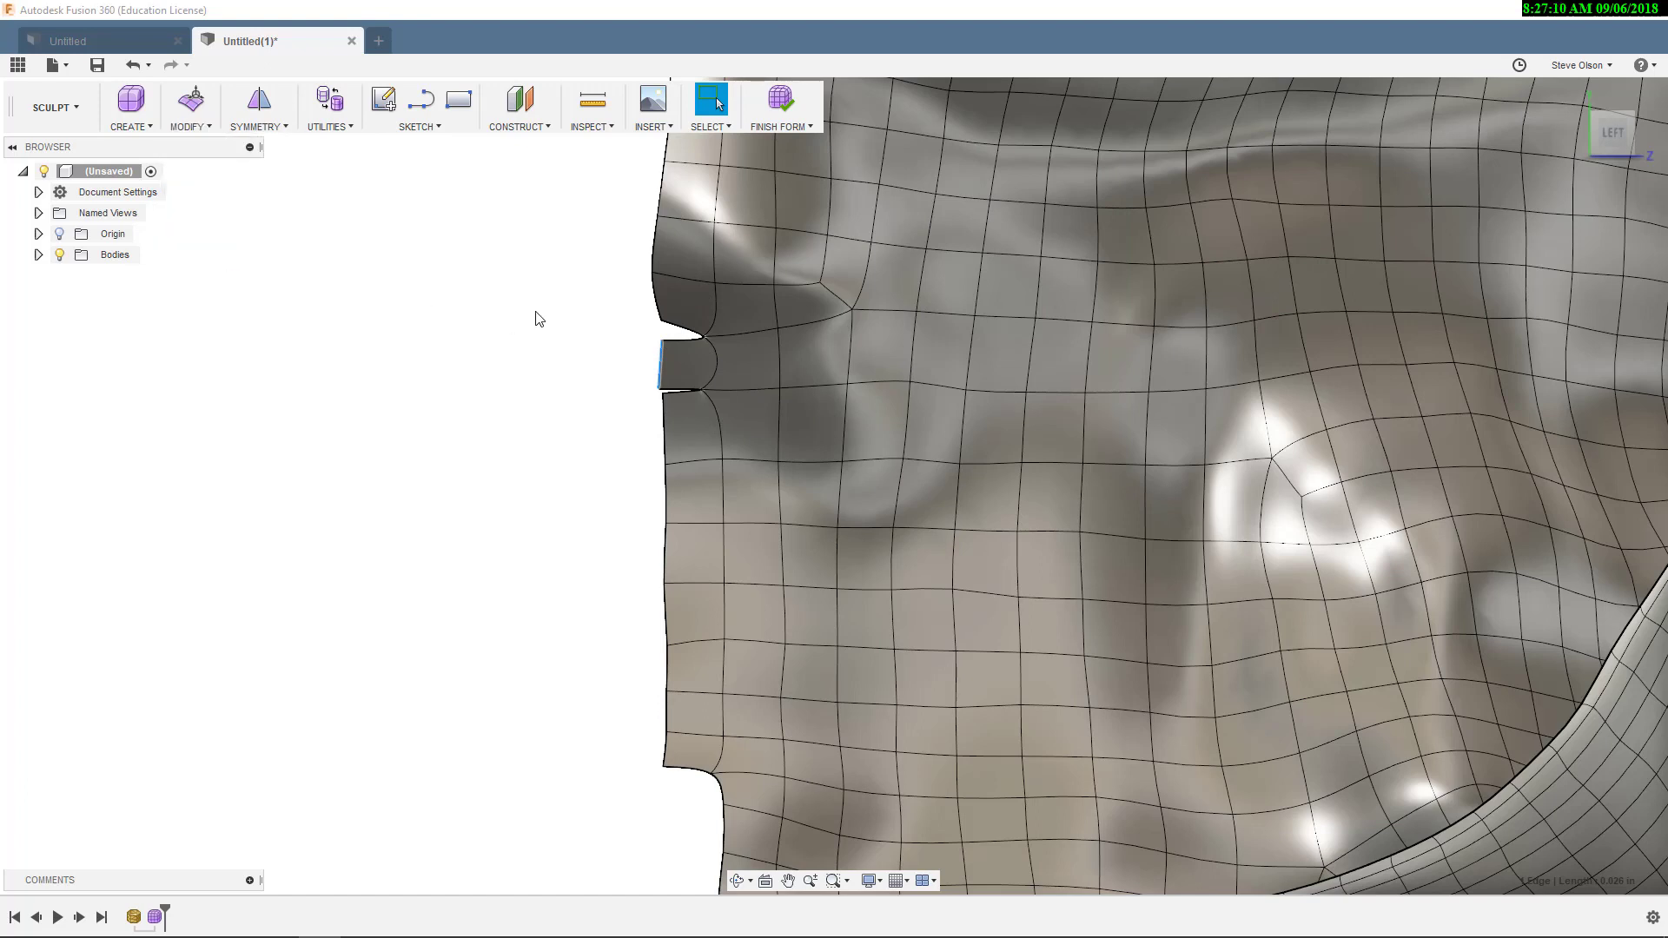
# - Weld the notch vertex pairs on the open edge, check the arm from behind, and finish
pyautogui.press('w')
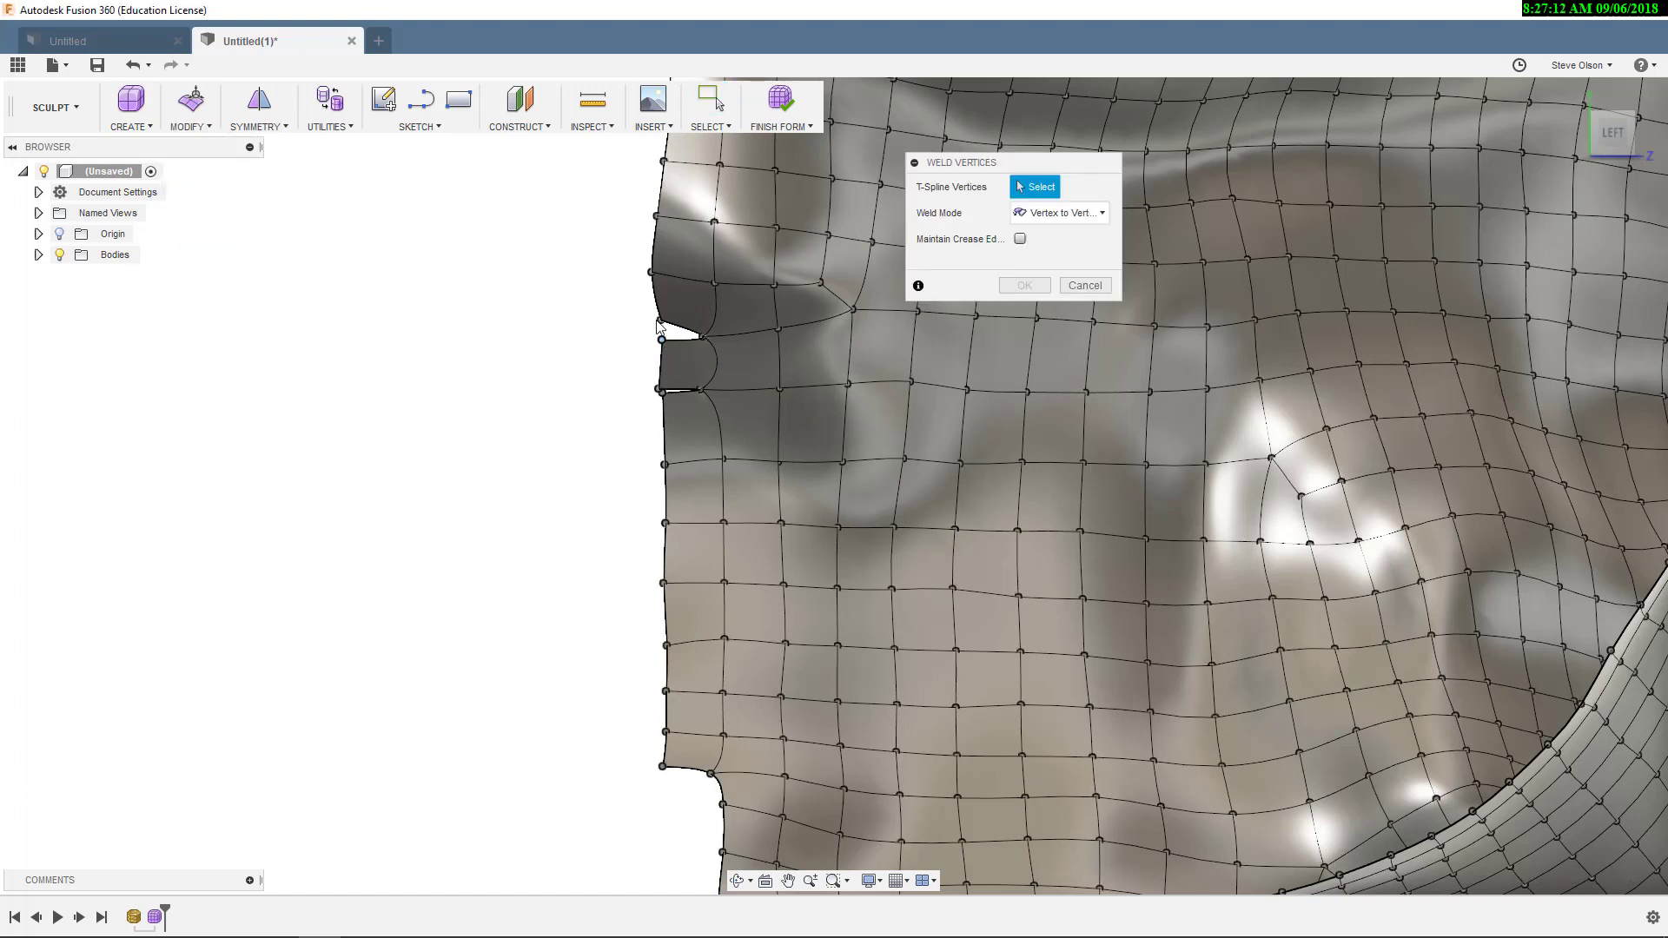
pyautogui.click(661, 321)
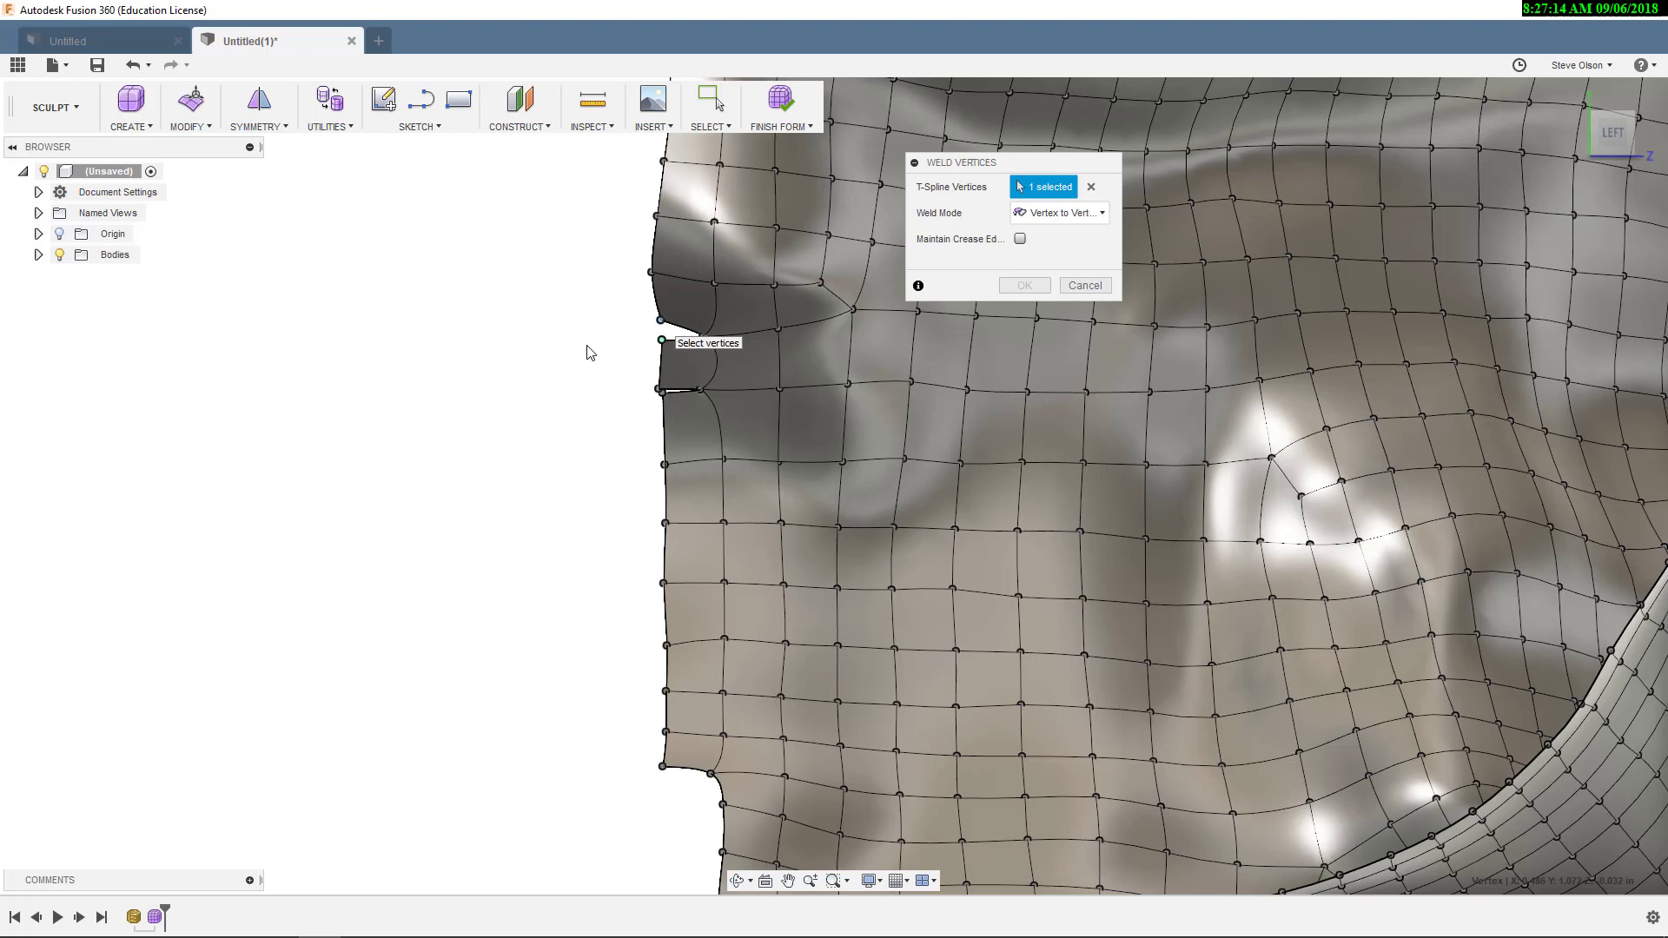
pyautogui.click(661, 340)
pyautogui.scroll(5, 661, 404)
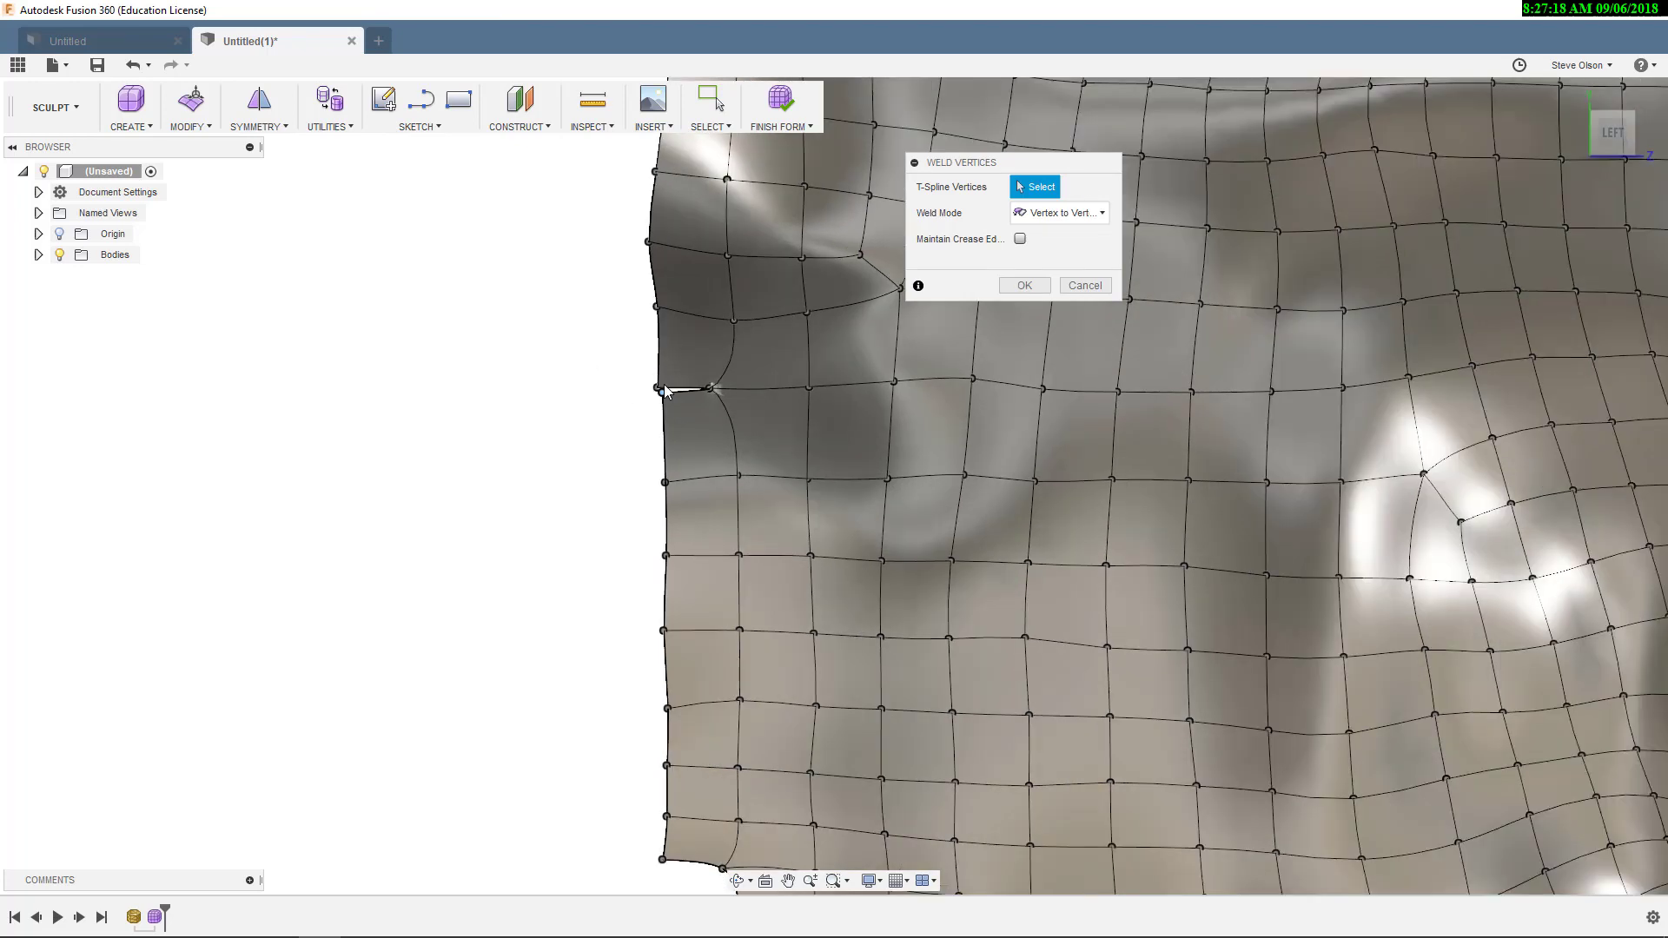
pyautogui.click(637, 392)
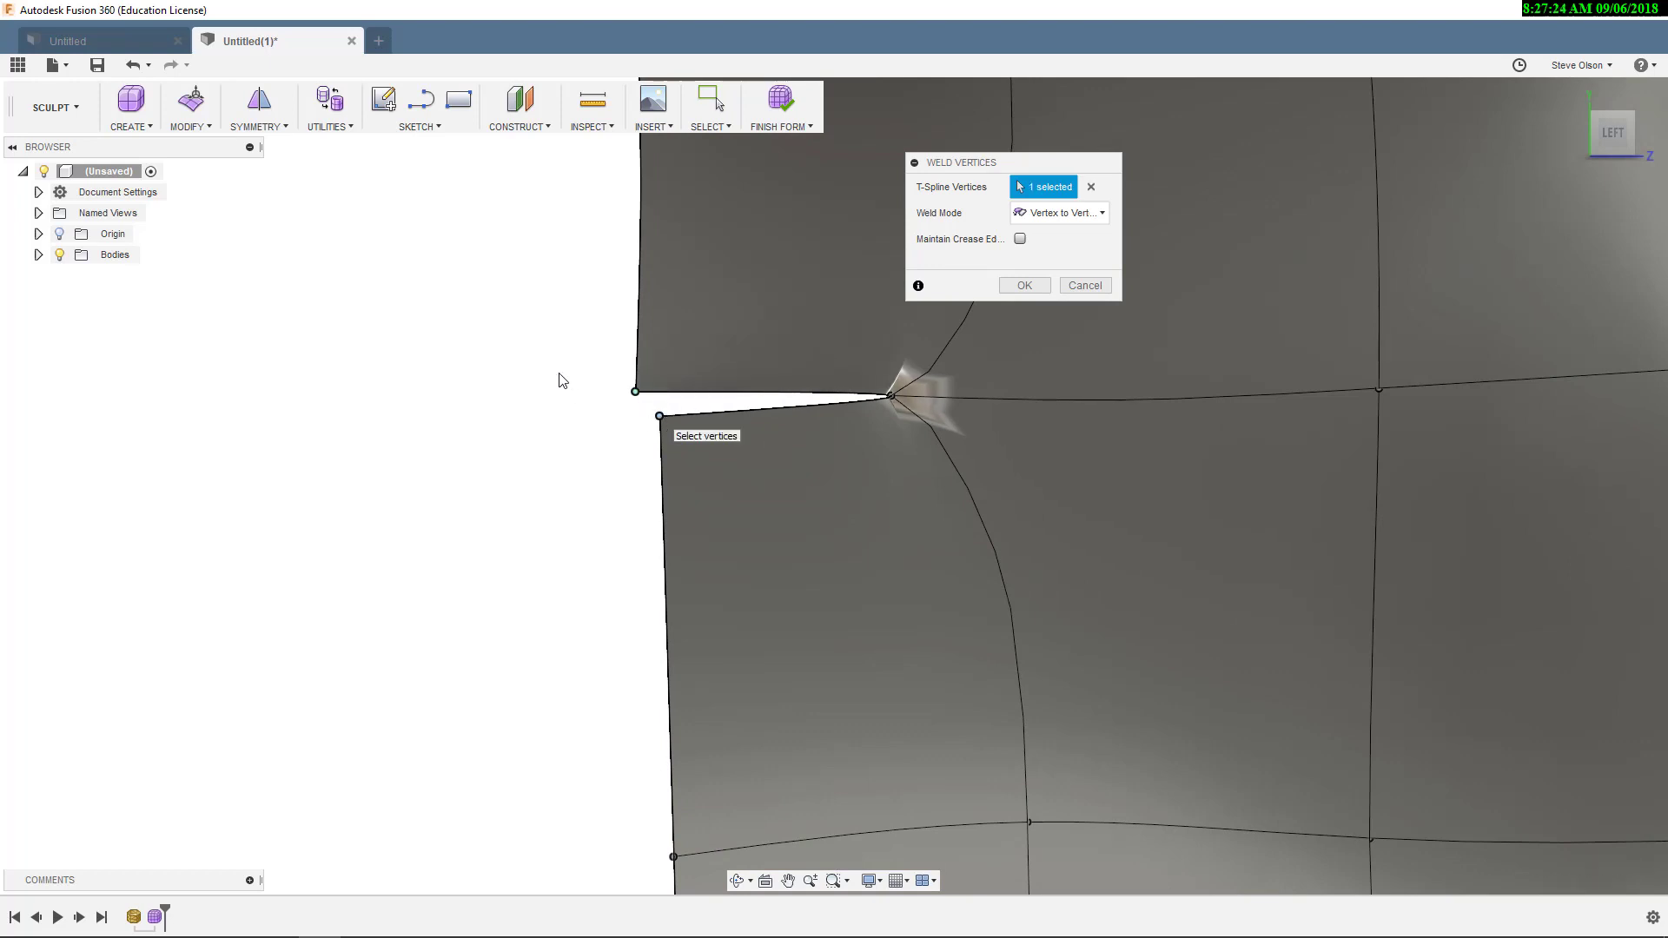
pyautogui.scroll(-5, 562, 381)
pyautogui.scroll(-4, 561, 380)
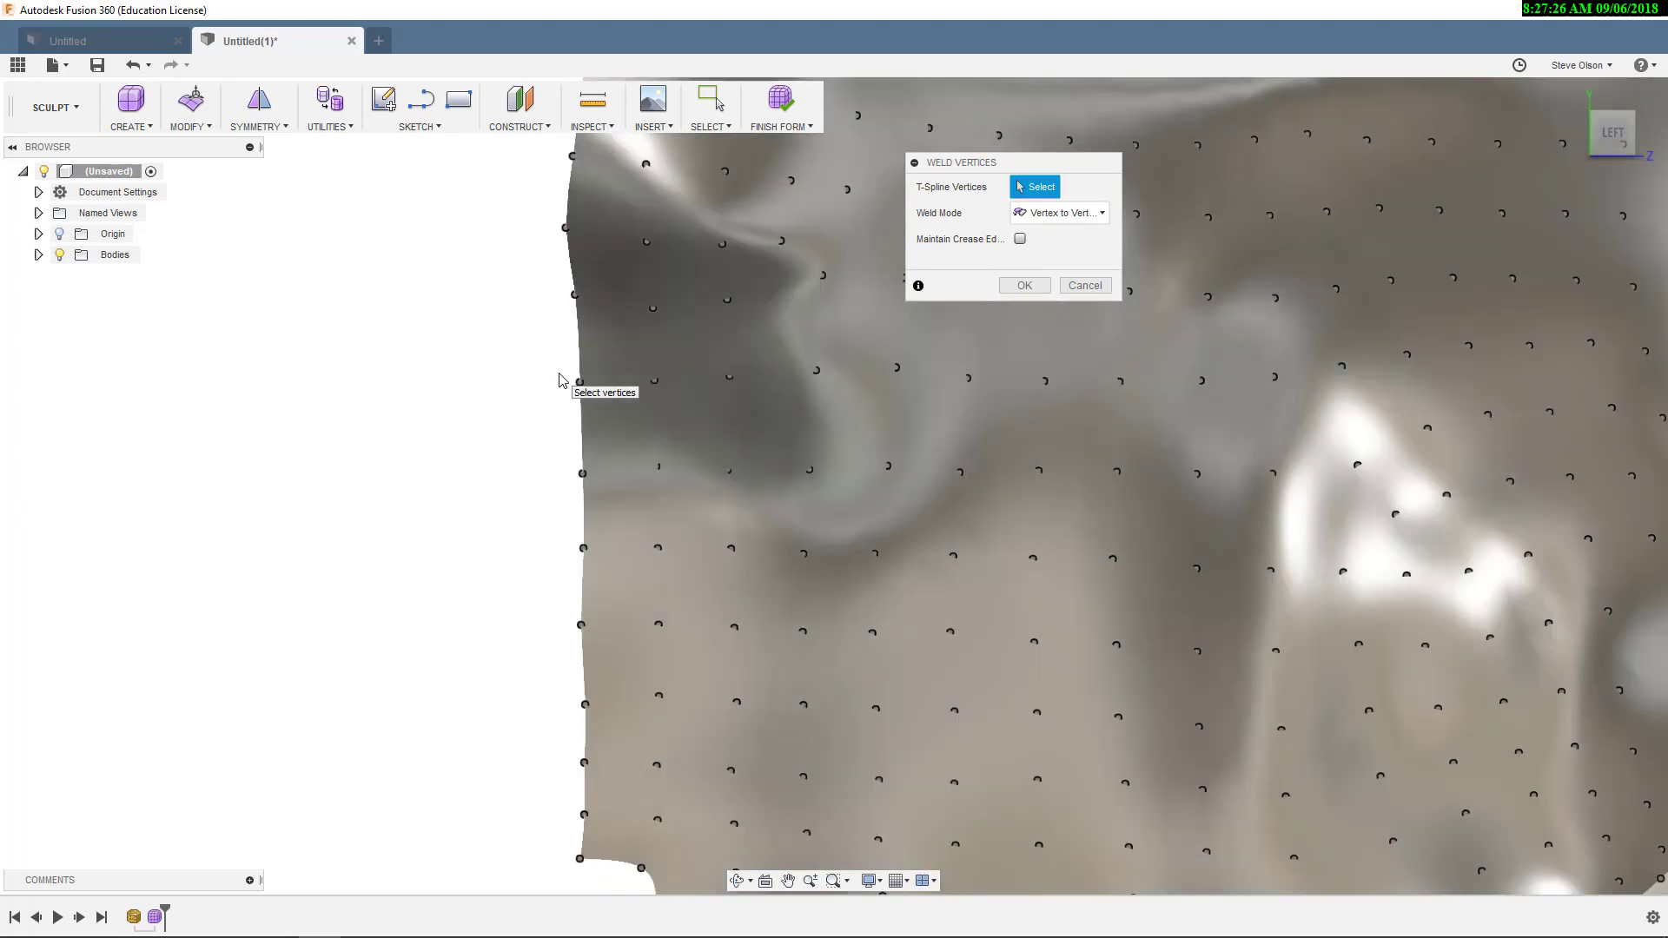
pyautogui.keyDown('shift'); pyautogui.moveTo(561, 381); pyautogui.dragTo(664, 489, button='middle'); pyautogui.keyUp('shift')
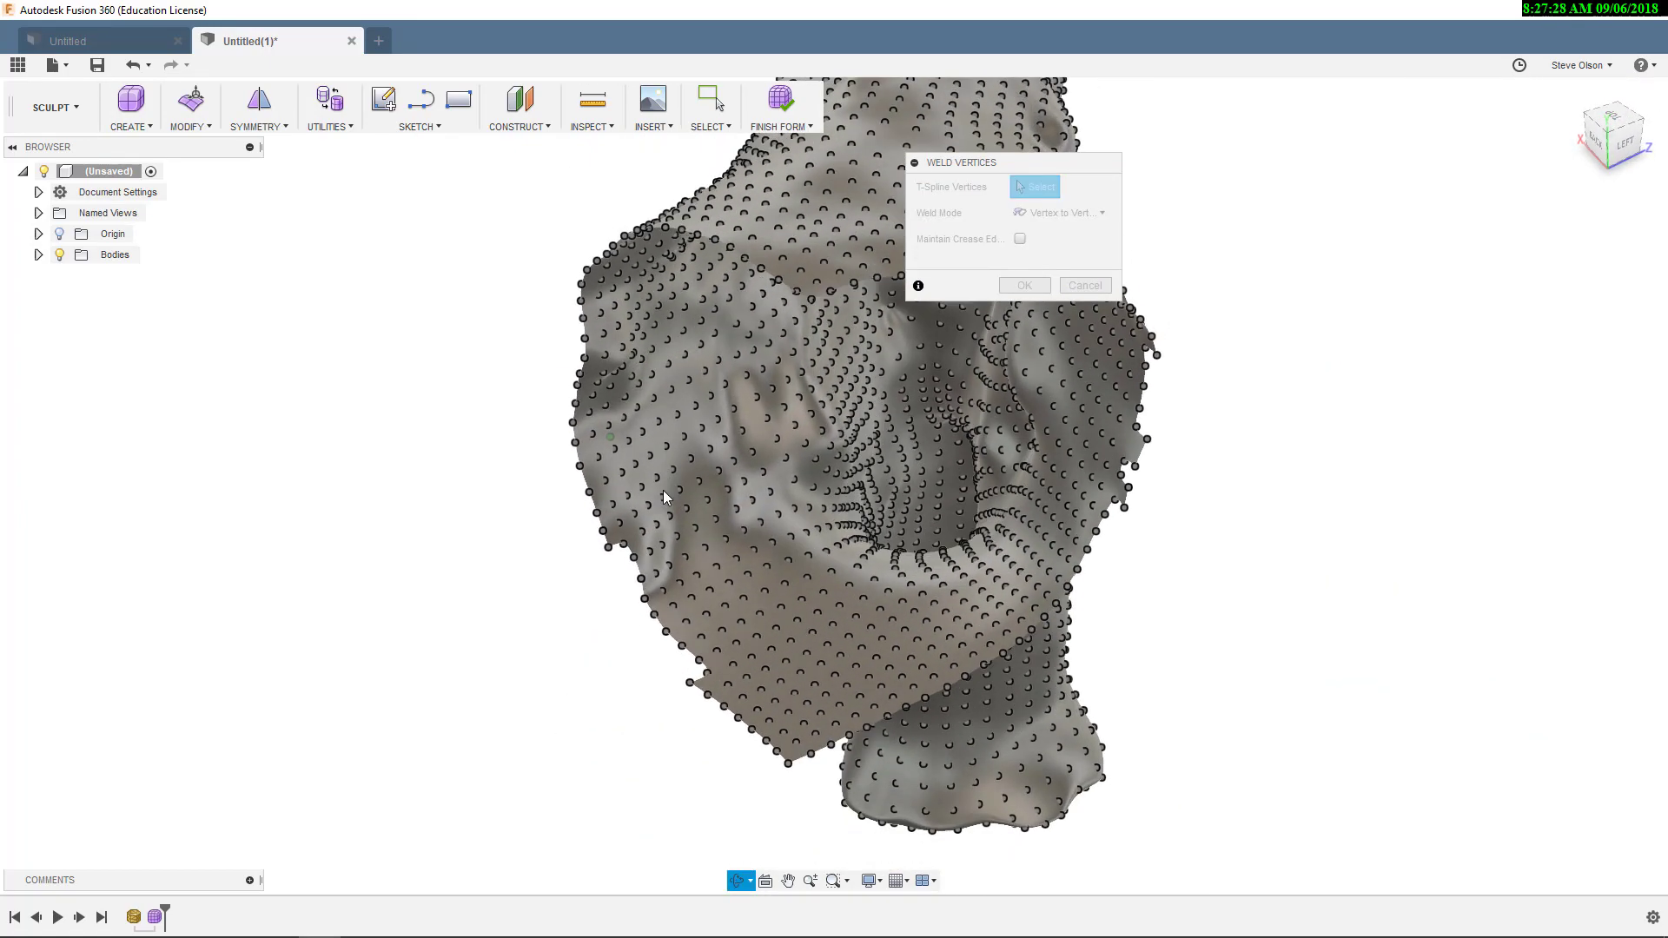
pyautogui.click(1024, 285)
pyautogui.scroll(6, 635, 560)
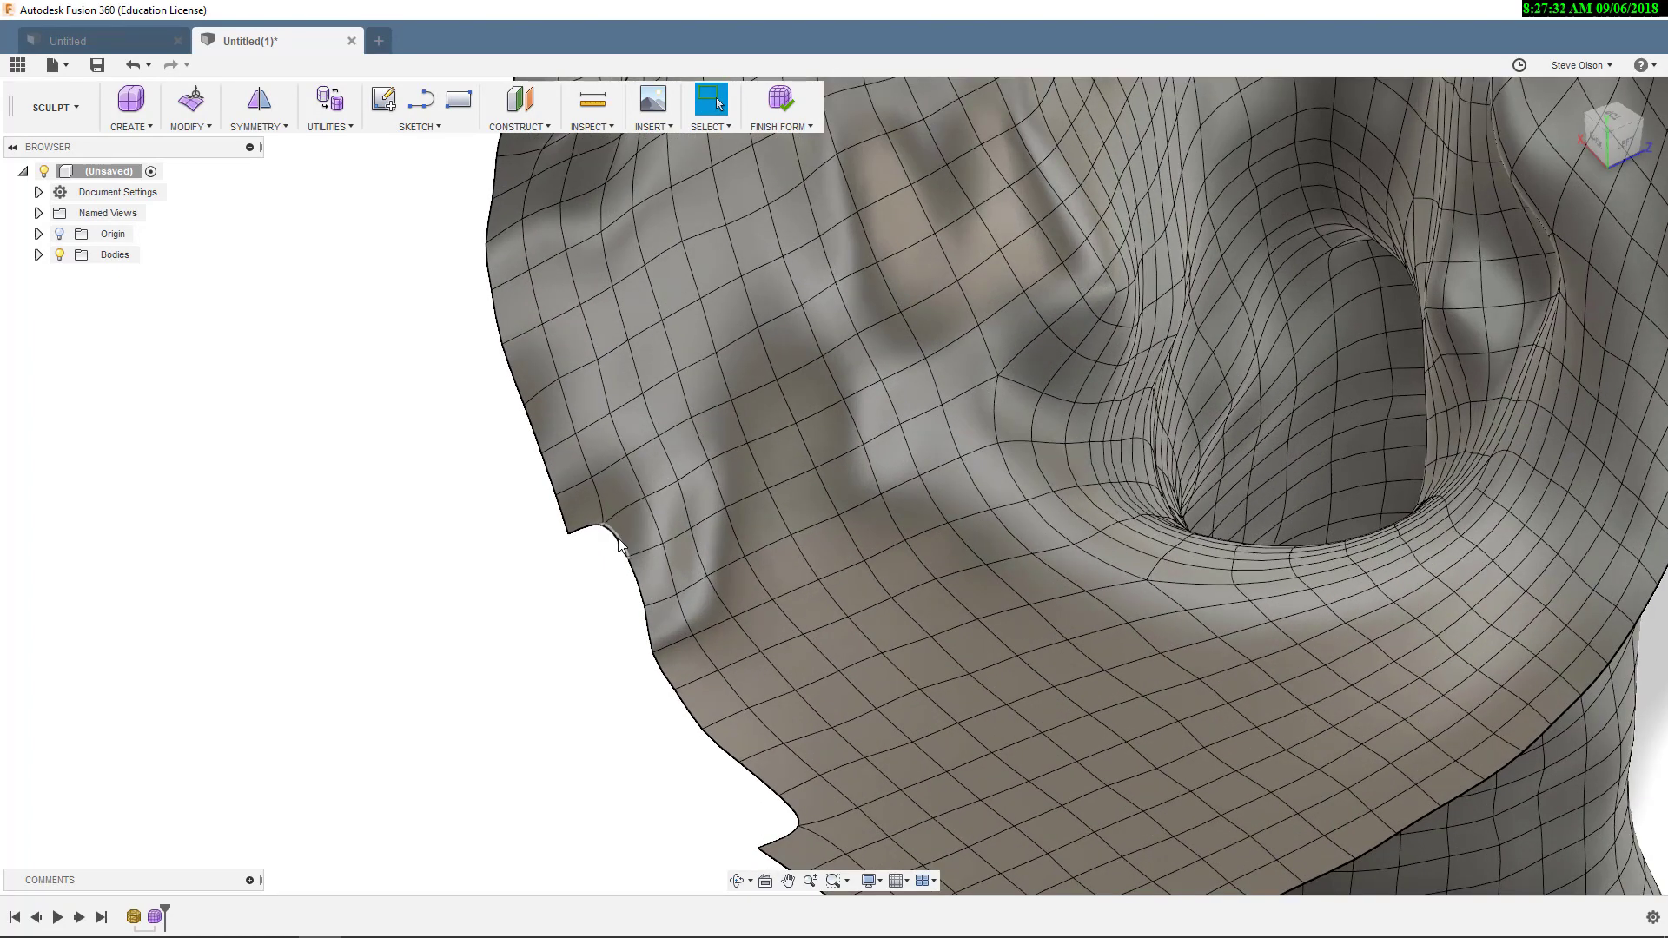
# - Move the left open boundary edge loop to -0.026 in with Edit Form
pyautogui.doubleClick(796, 808)
pyautogui.rightClick(526, 688)
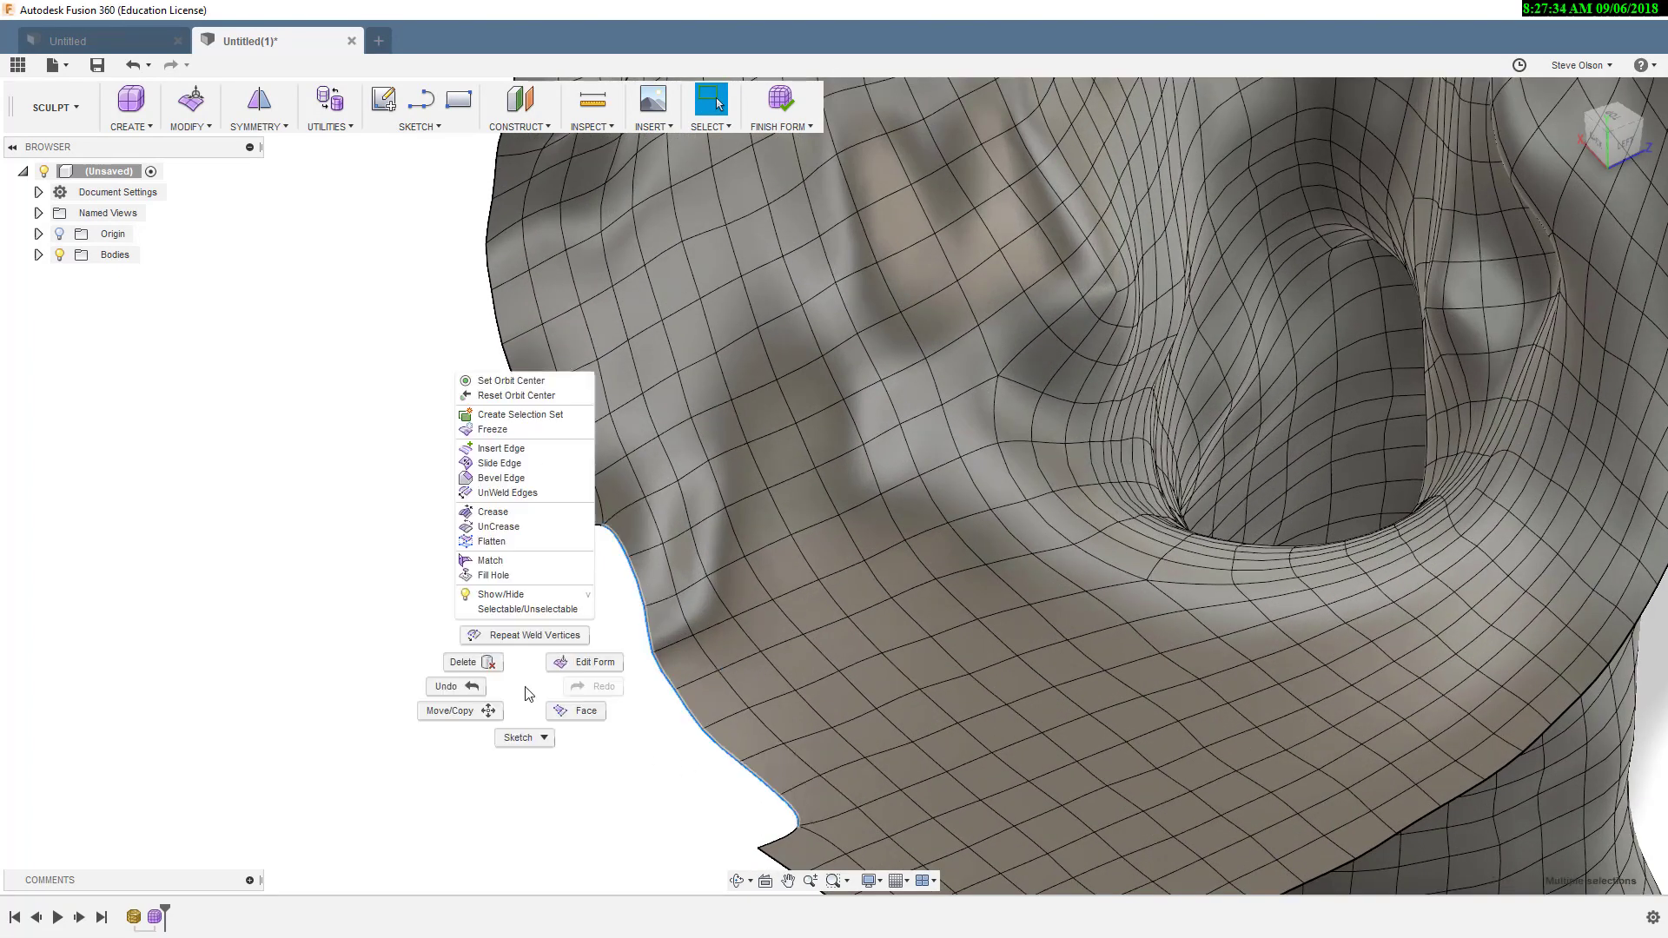
pyautogui.click(589, 664)
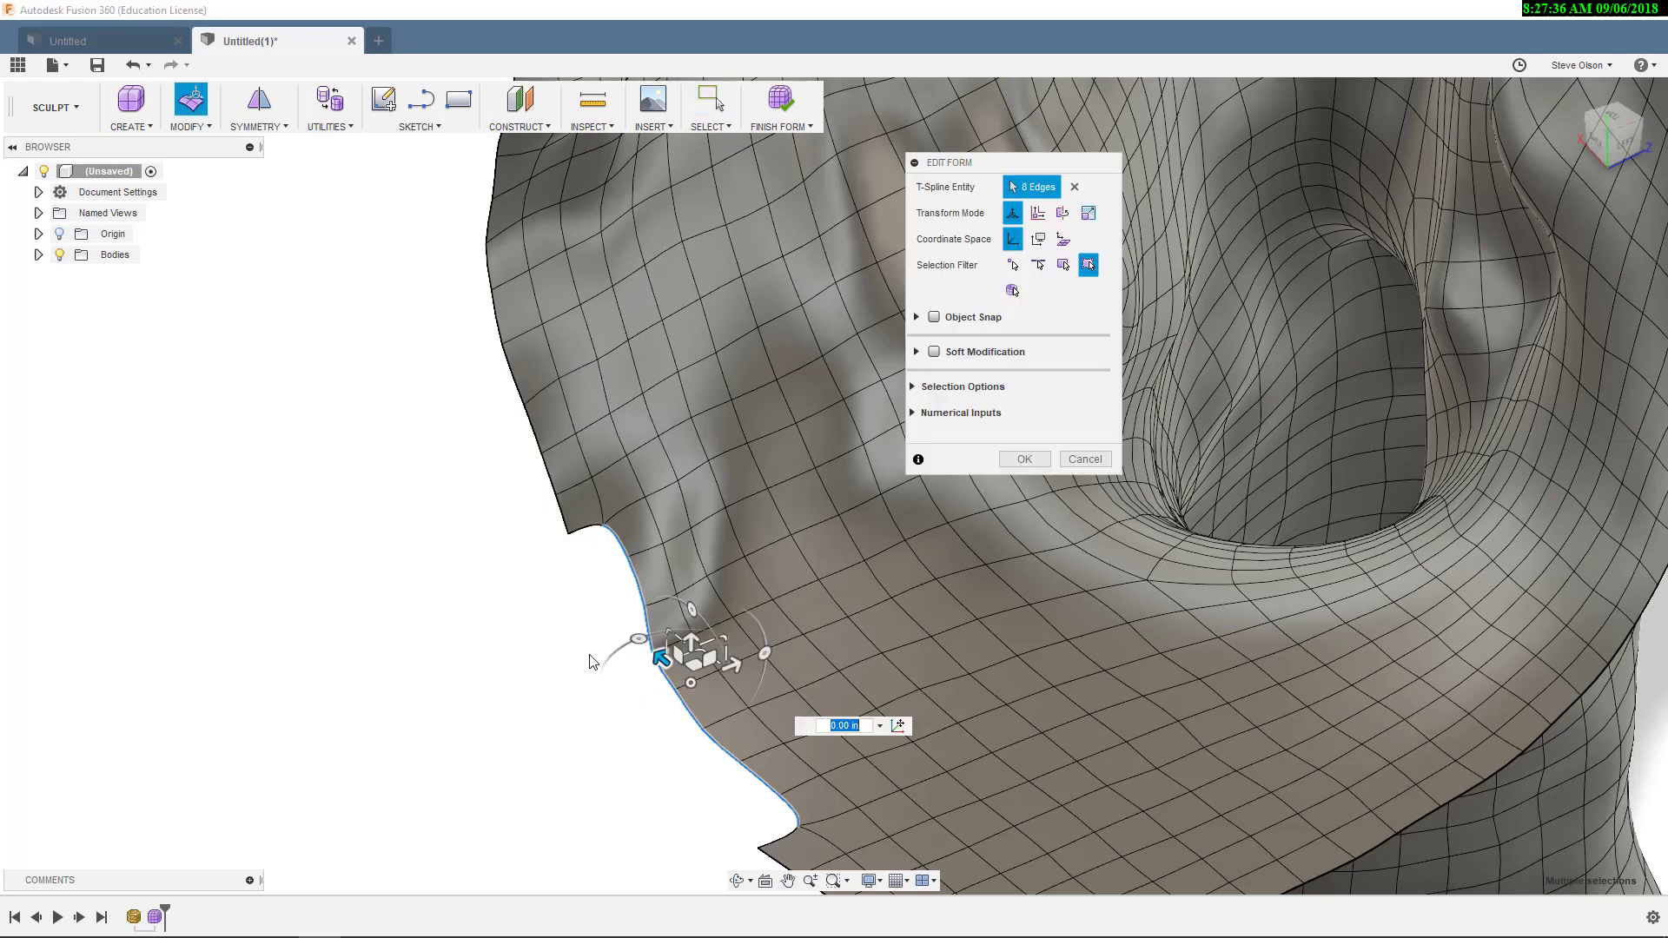
pyautogui.click(740, 667)
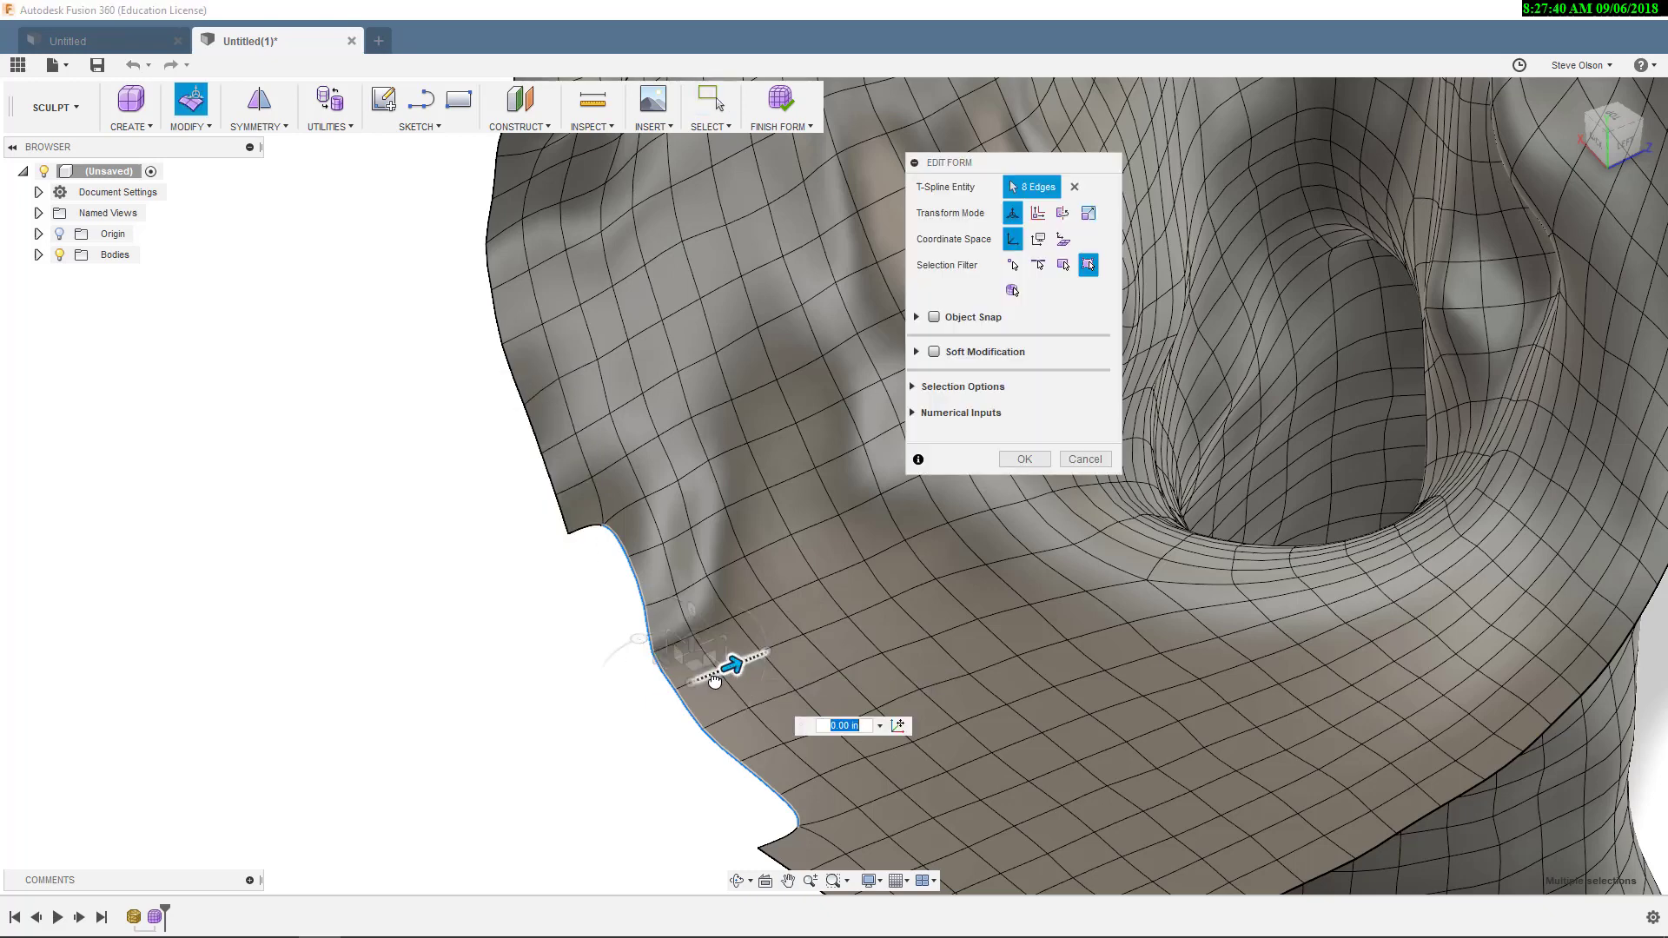
pyautogui.moveTo(706, 696)
pyautogui.mouseDown()
pyautogui.moveTo(686, 699)
pyautogui.moveTo(700, 697)
pyautogui.mouseUp()
pyautogui.click(1019, 459)
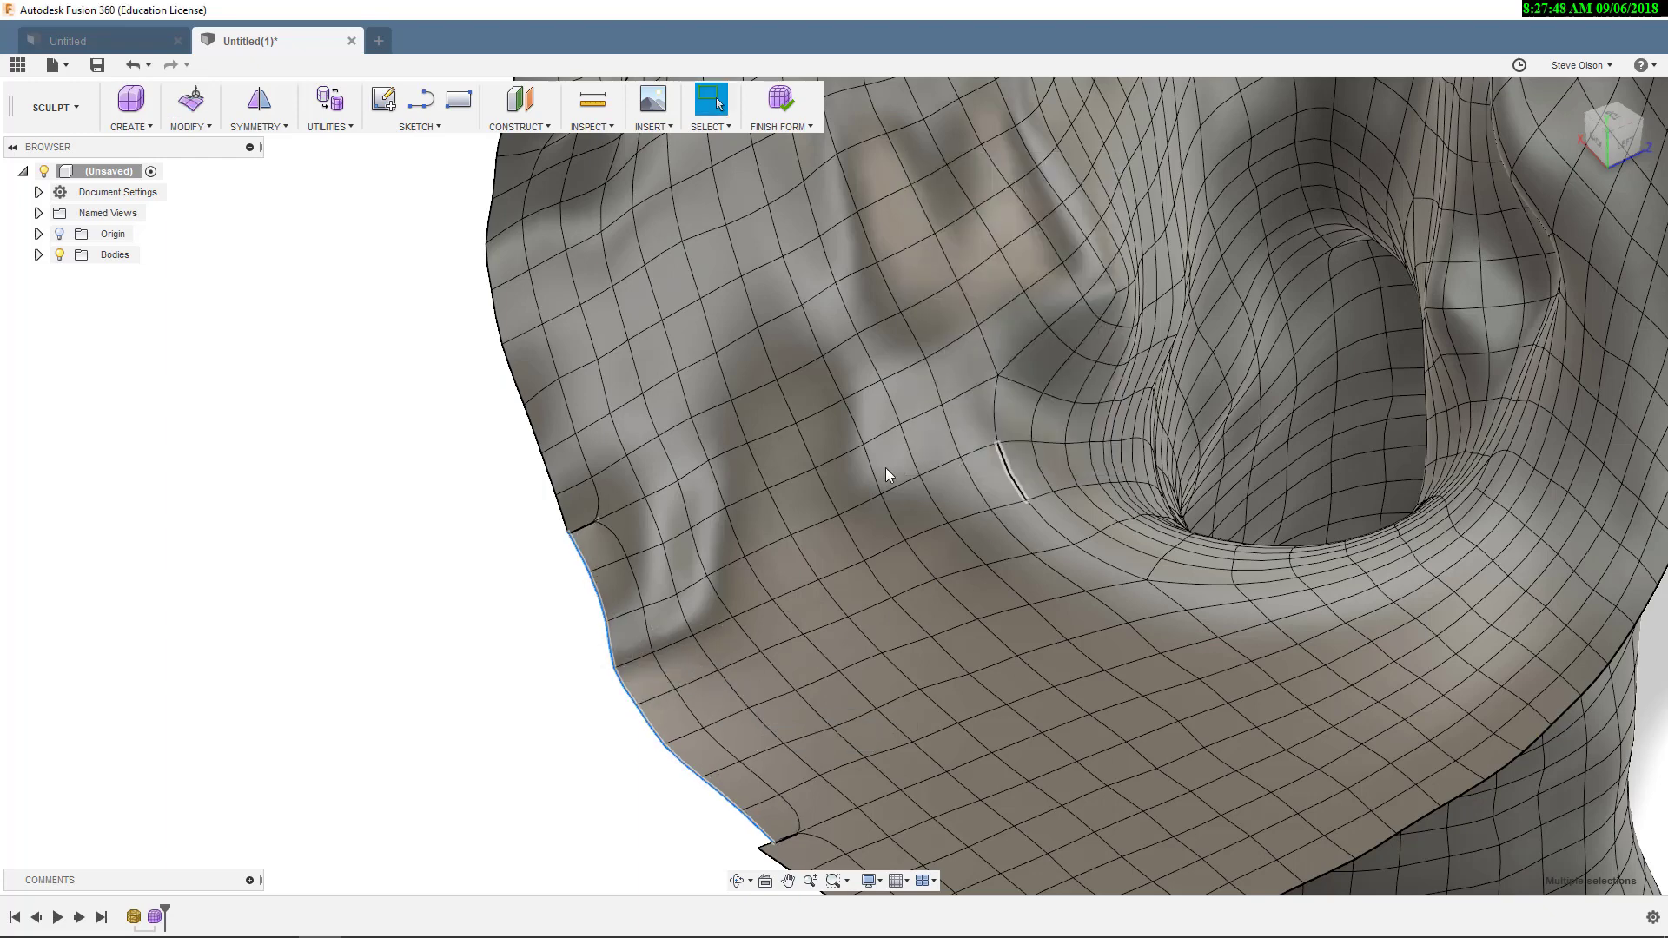
# - Weld a first pair of boundary vertices along the open edge with Weld Vertices
pyautogui.click(189, 122)
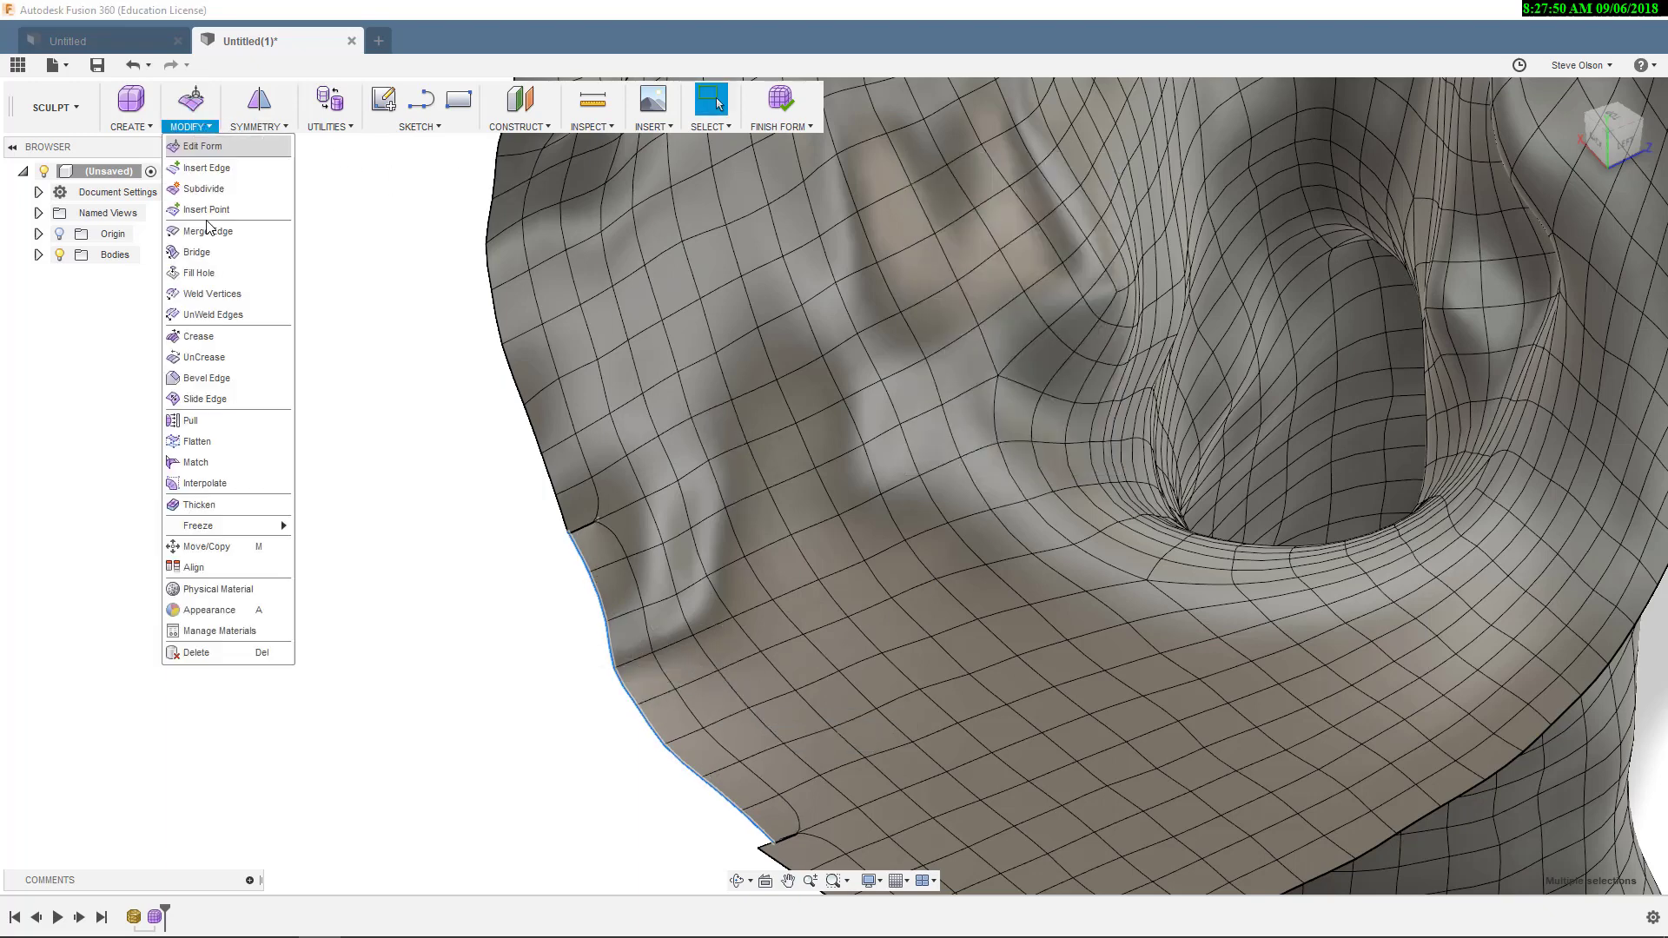
pyautogui.click(208, 314)
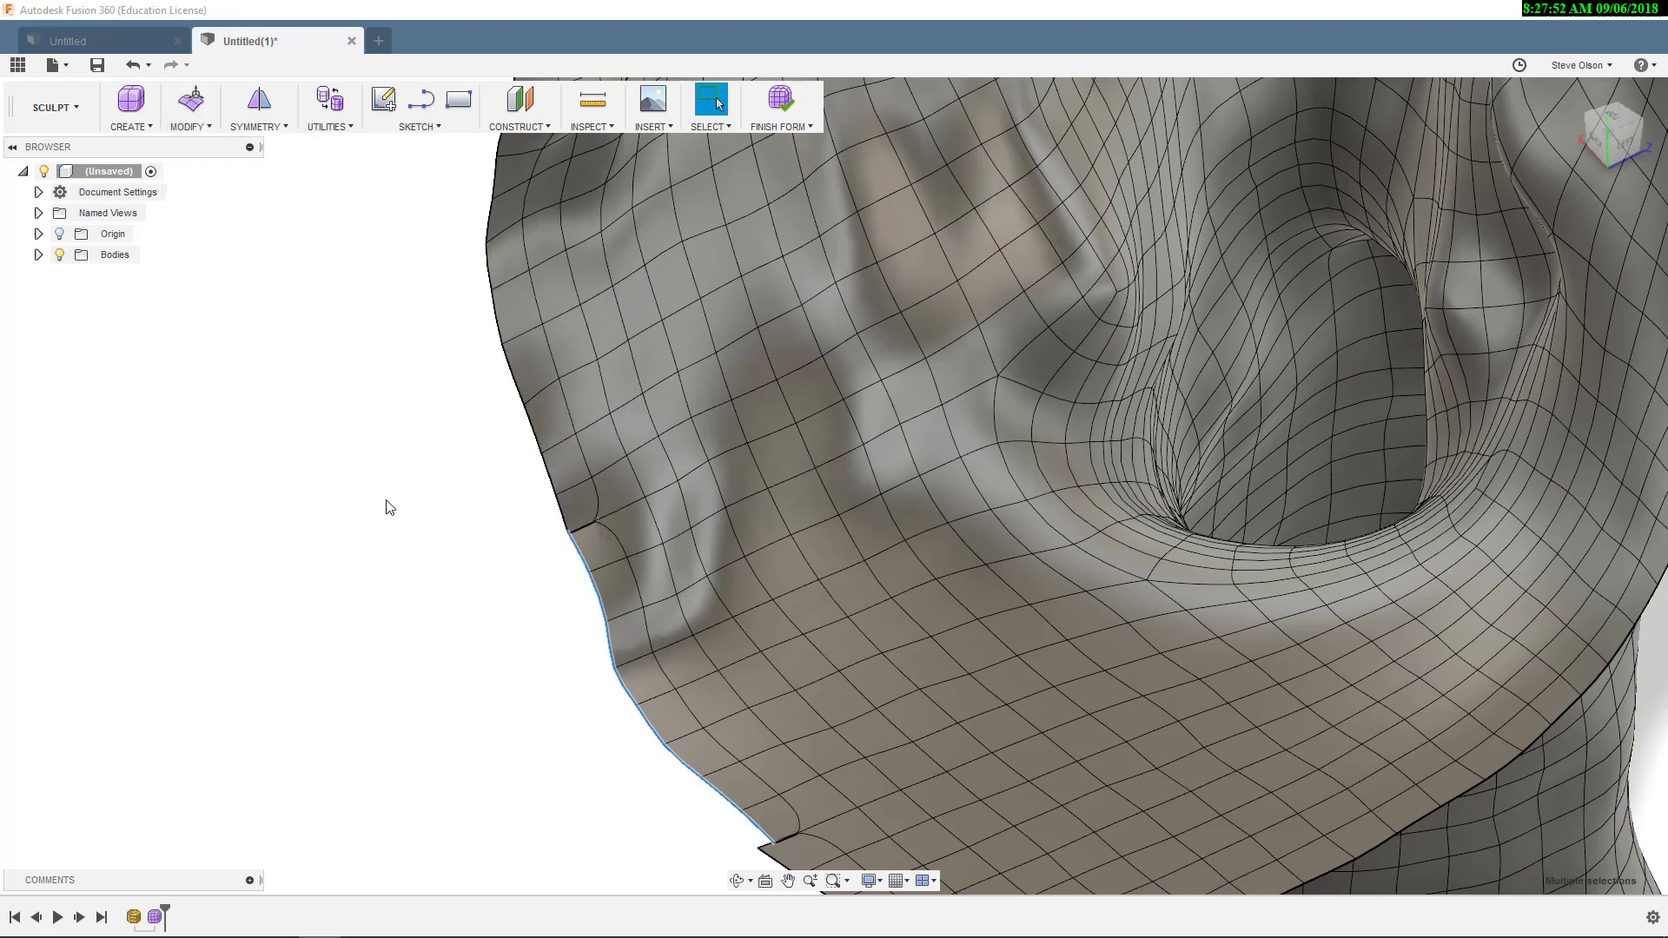
pyautogui.scroll(10, 558, 540)
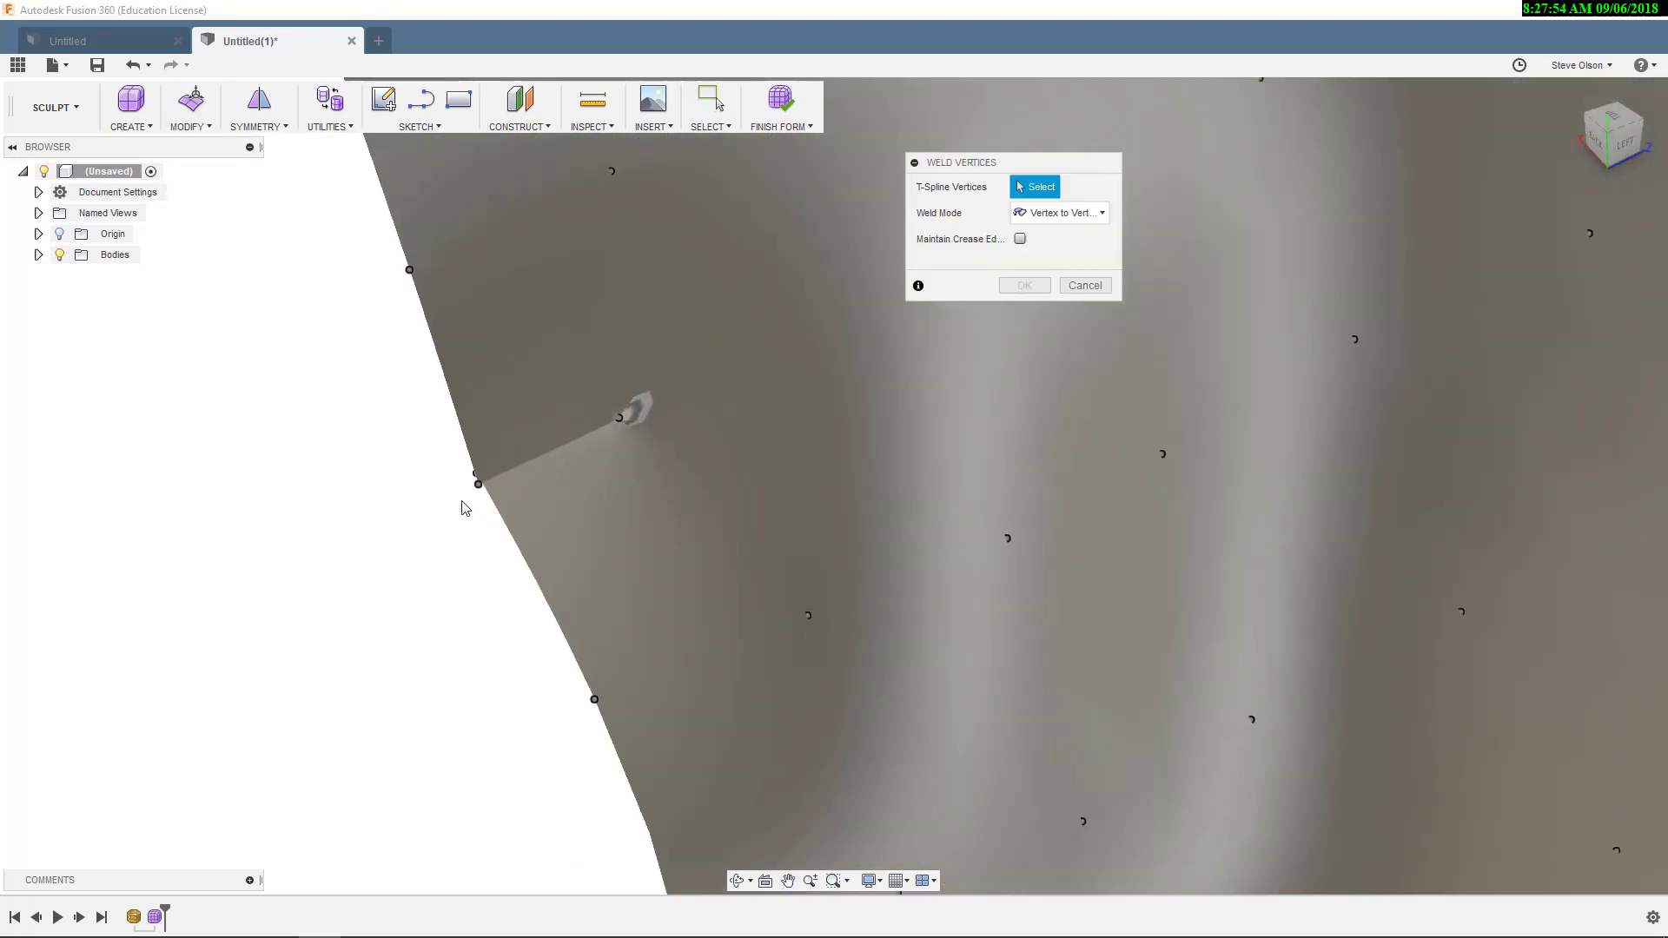
pyautogui.scroll(3, 508, 512)
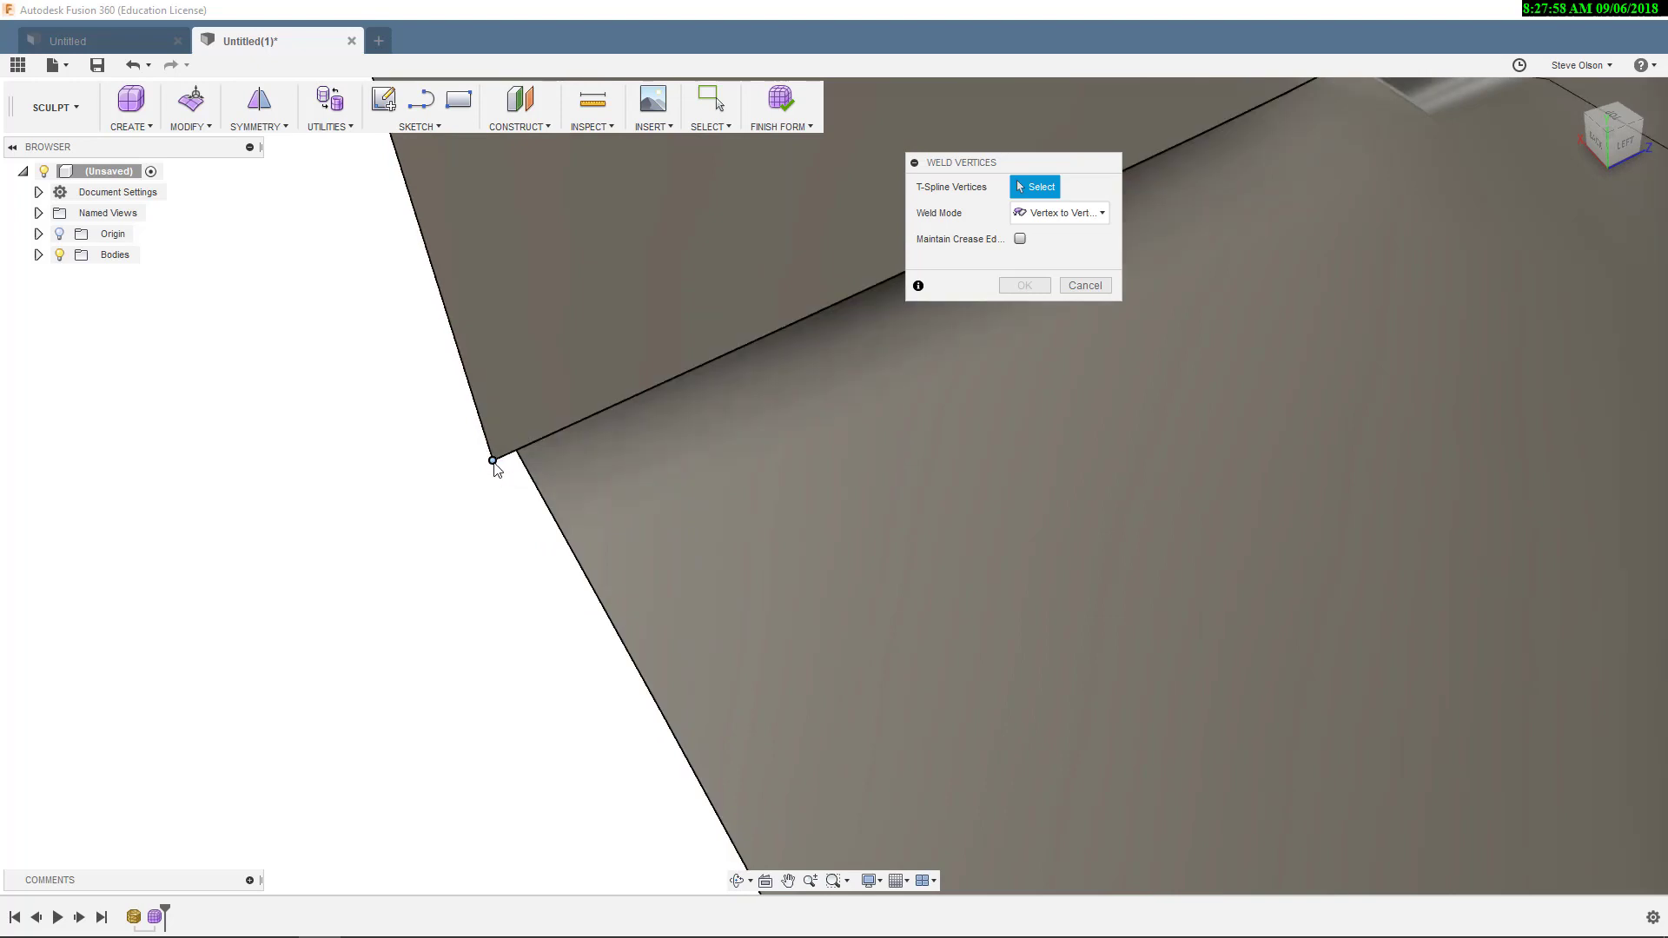
pyautogui.click(492, 460)
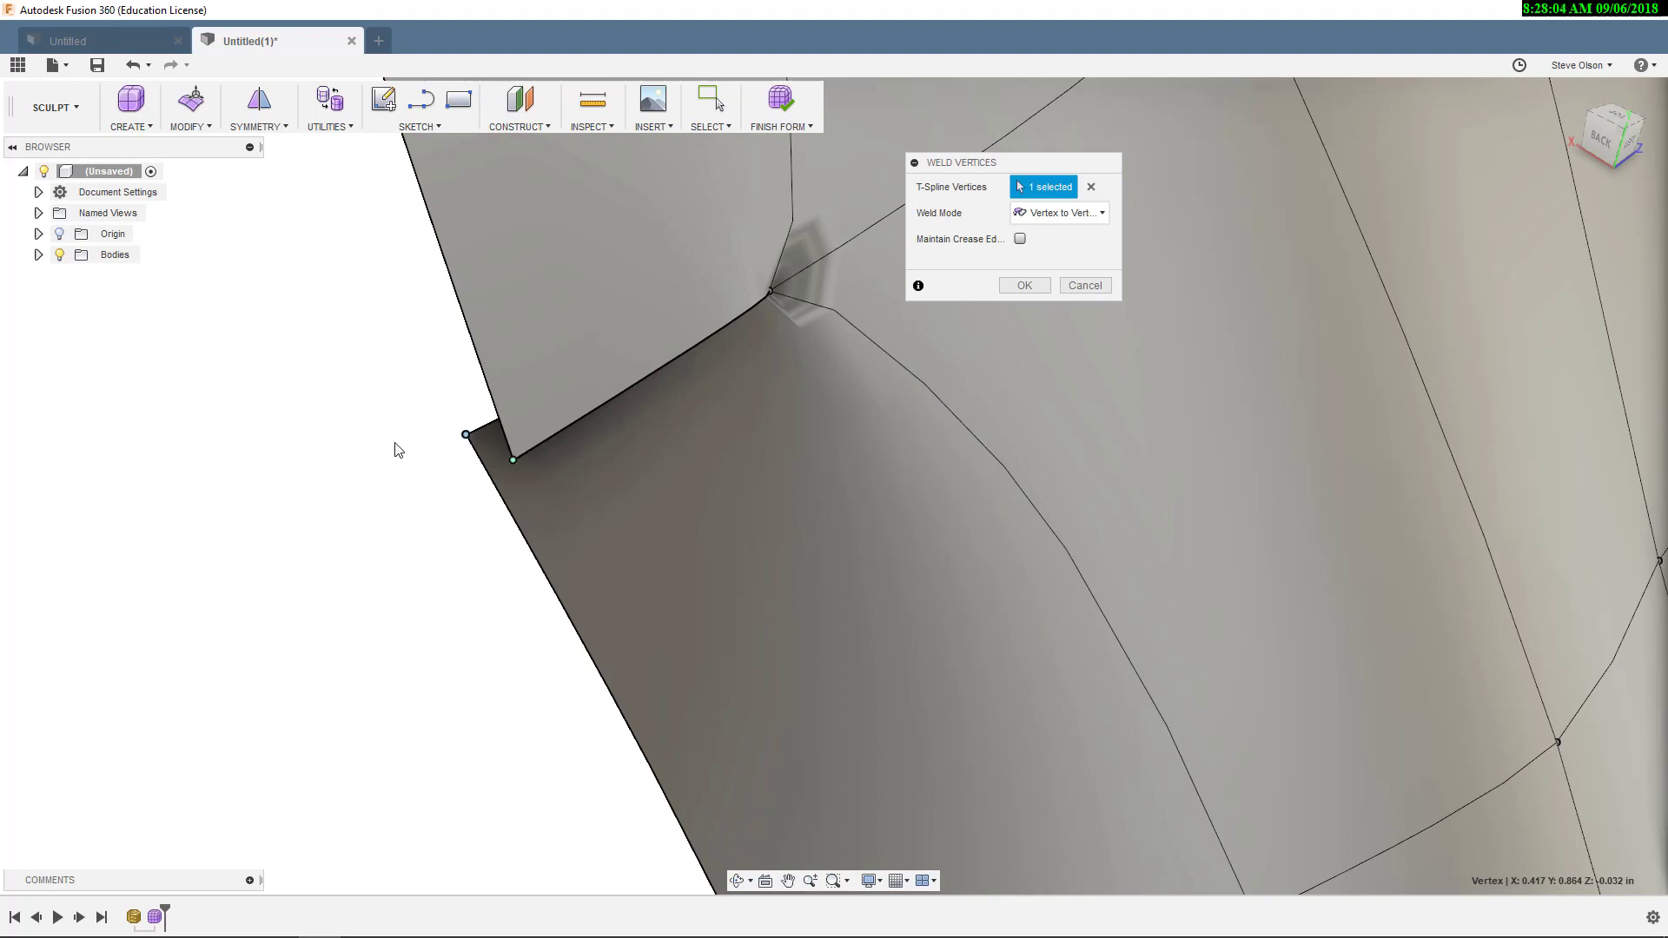
pyautogui.click(401, 451)
pyautogui.scroll(-6, 409, 454)
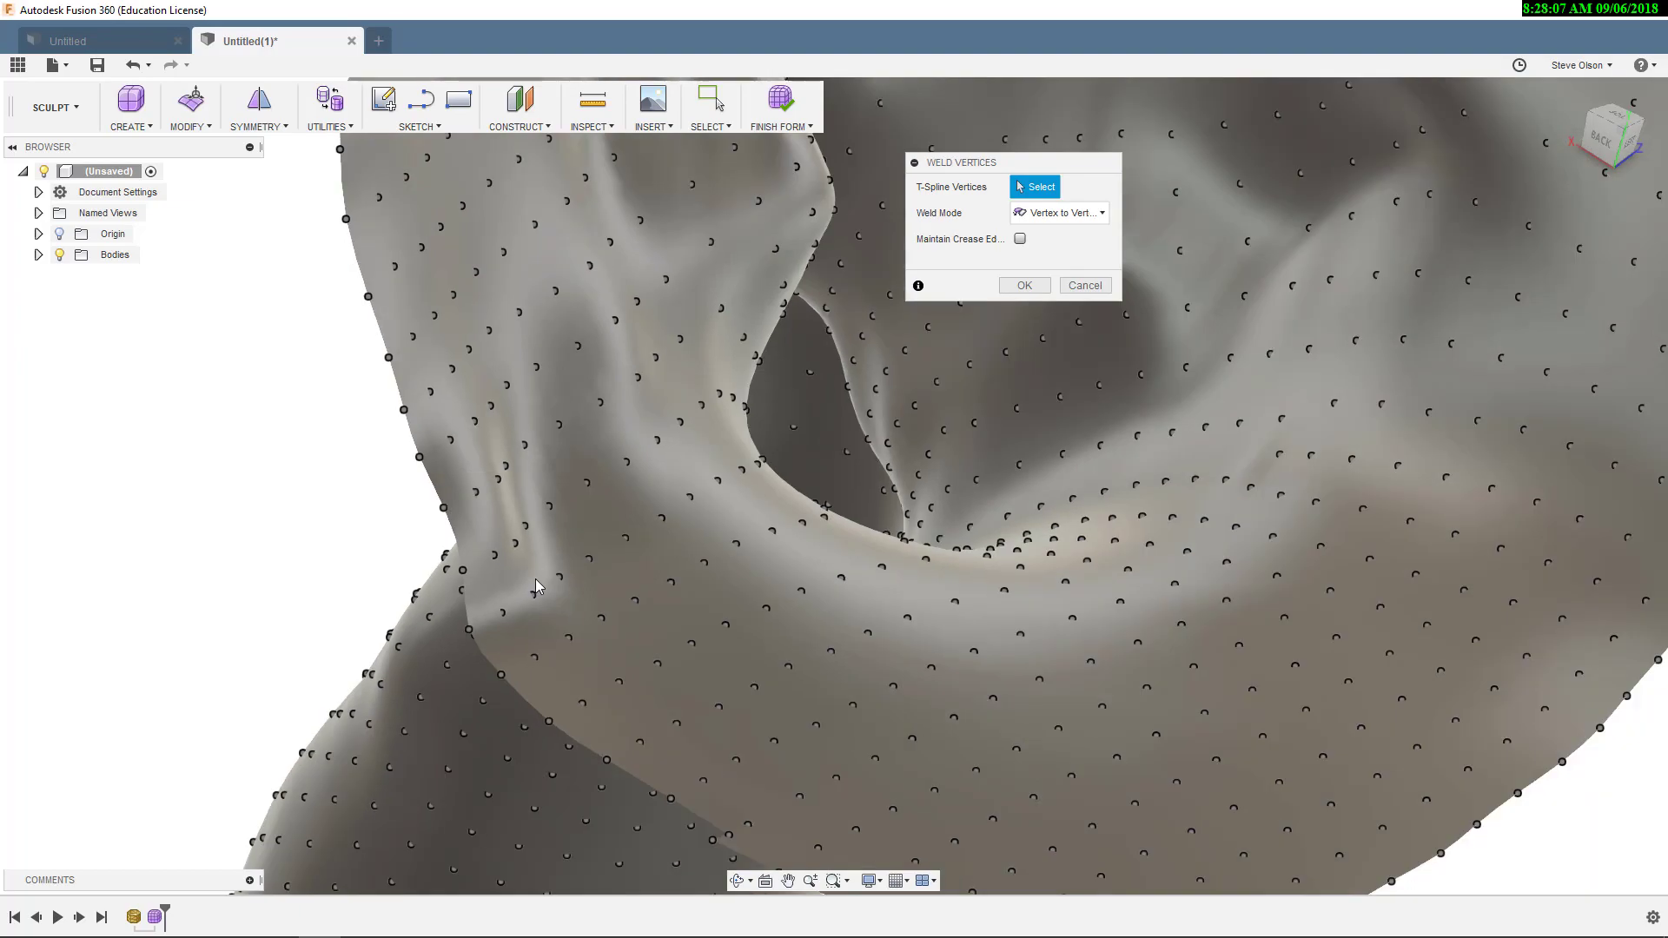
# - Weld another boundary vertex from a front-left view, then apply the welds
pyautogui.keyDown('shift'); pyautogui.moveTo(536, 586); pyautogui.dragTo(758, 483, button='middle'); pyautogui.keyUp('shift')
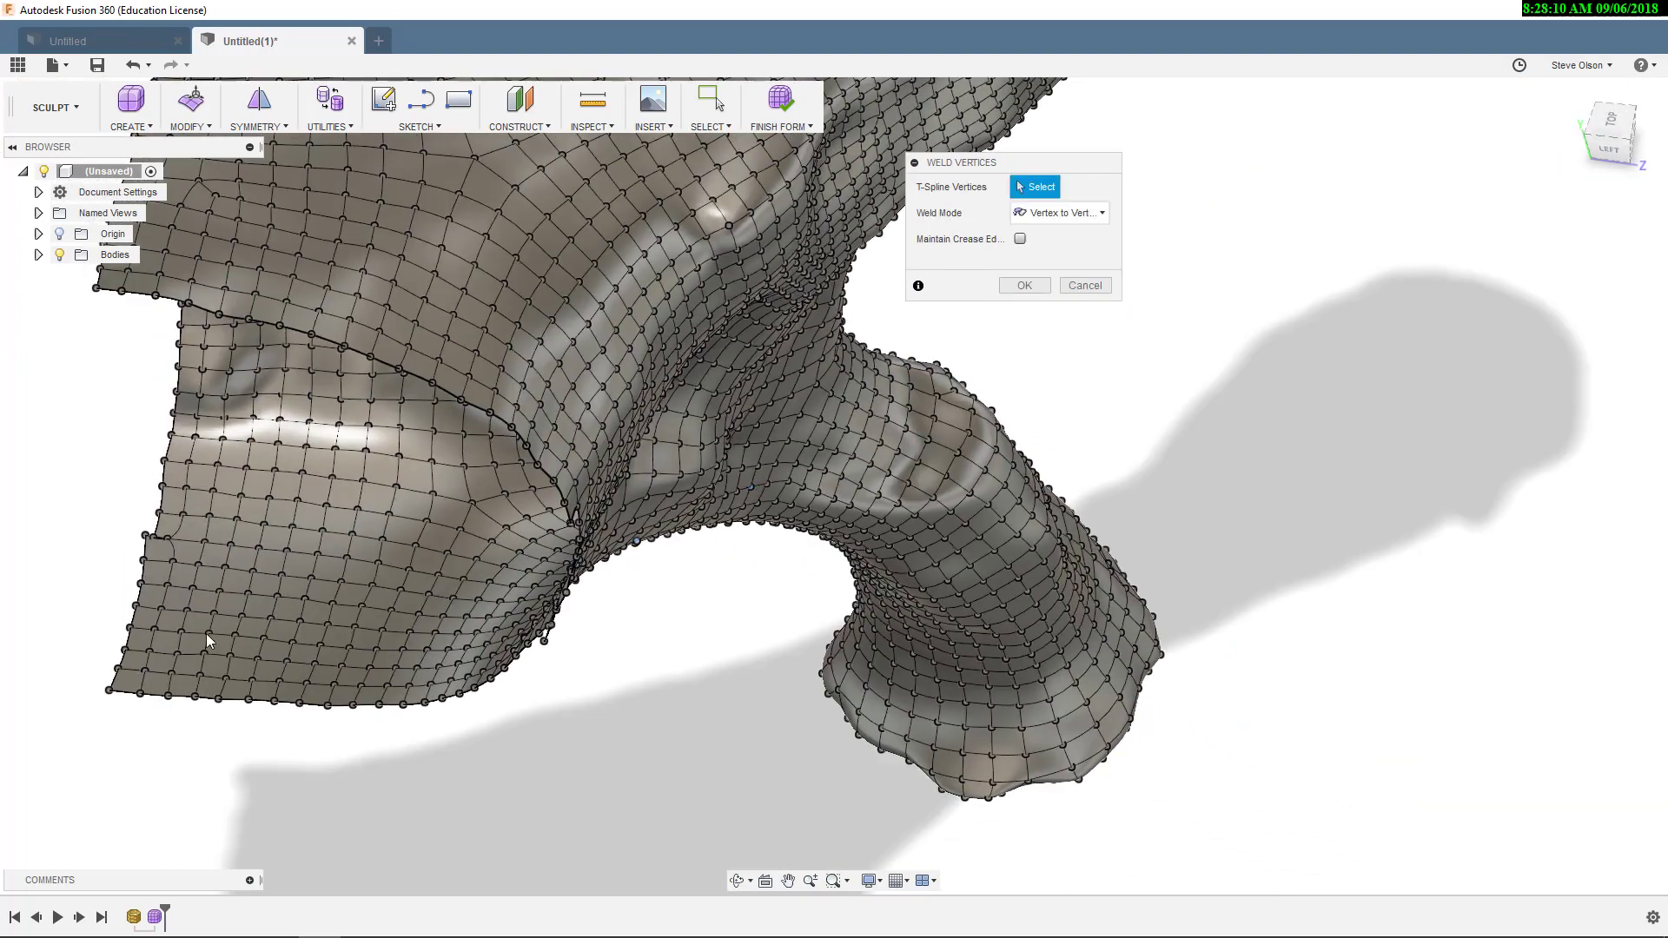
pyautogui.scroll(5, 163, 528)
pyautogui.scroll(5, 203, 559)
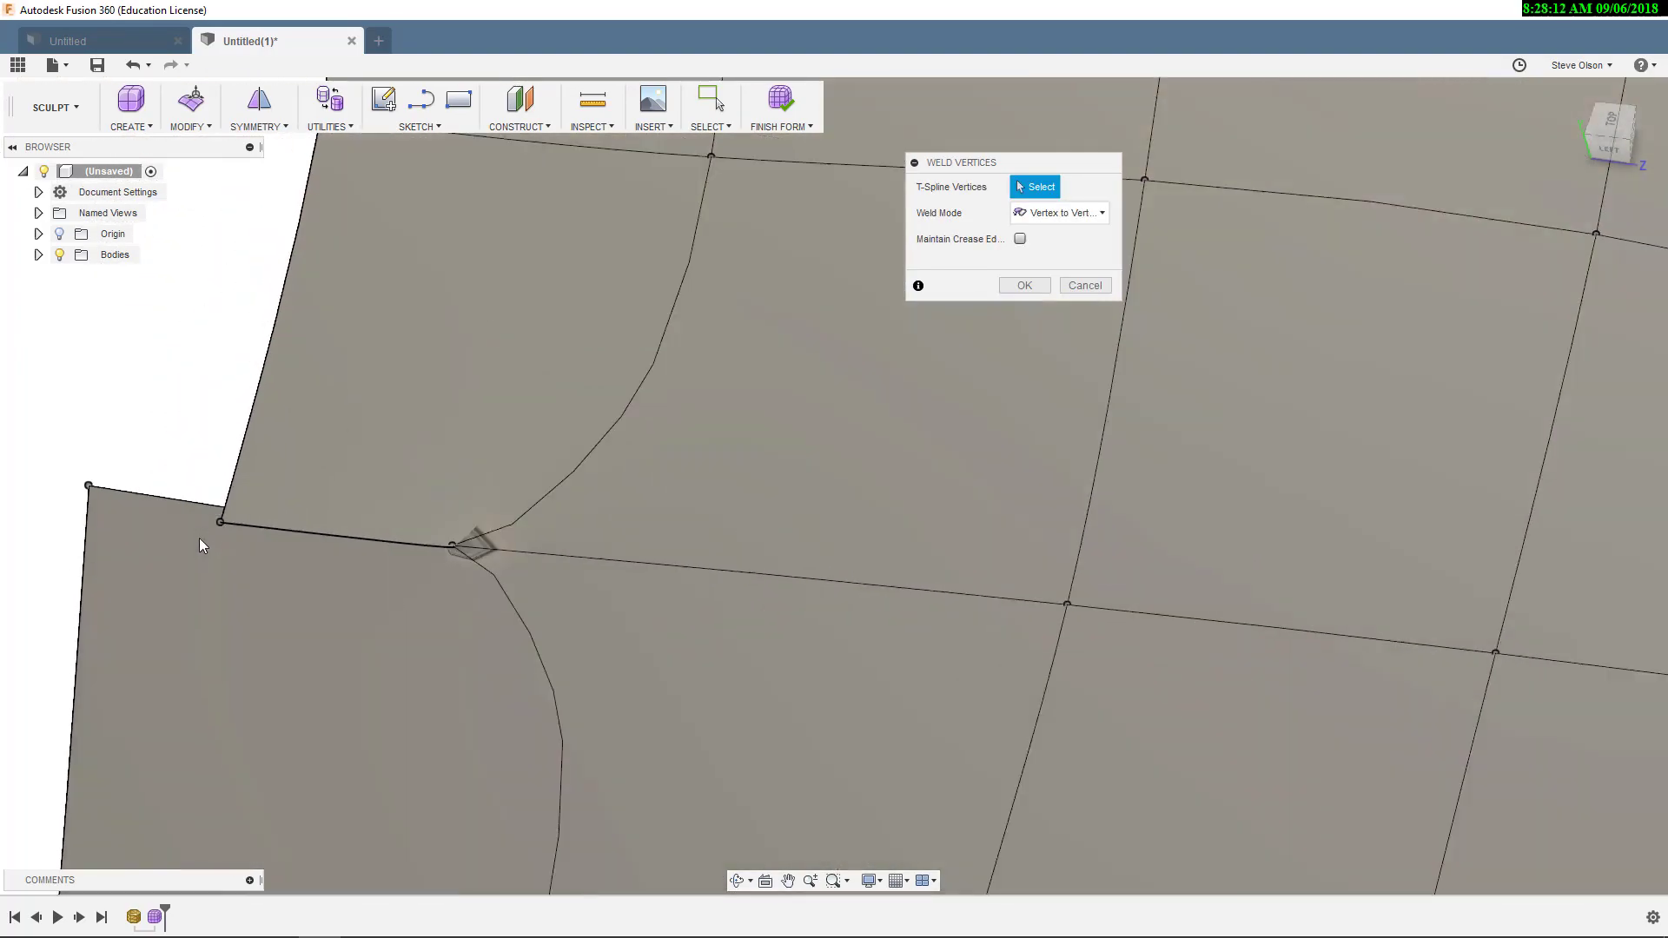
pyautogui.click(221, 522)
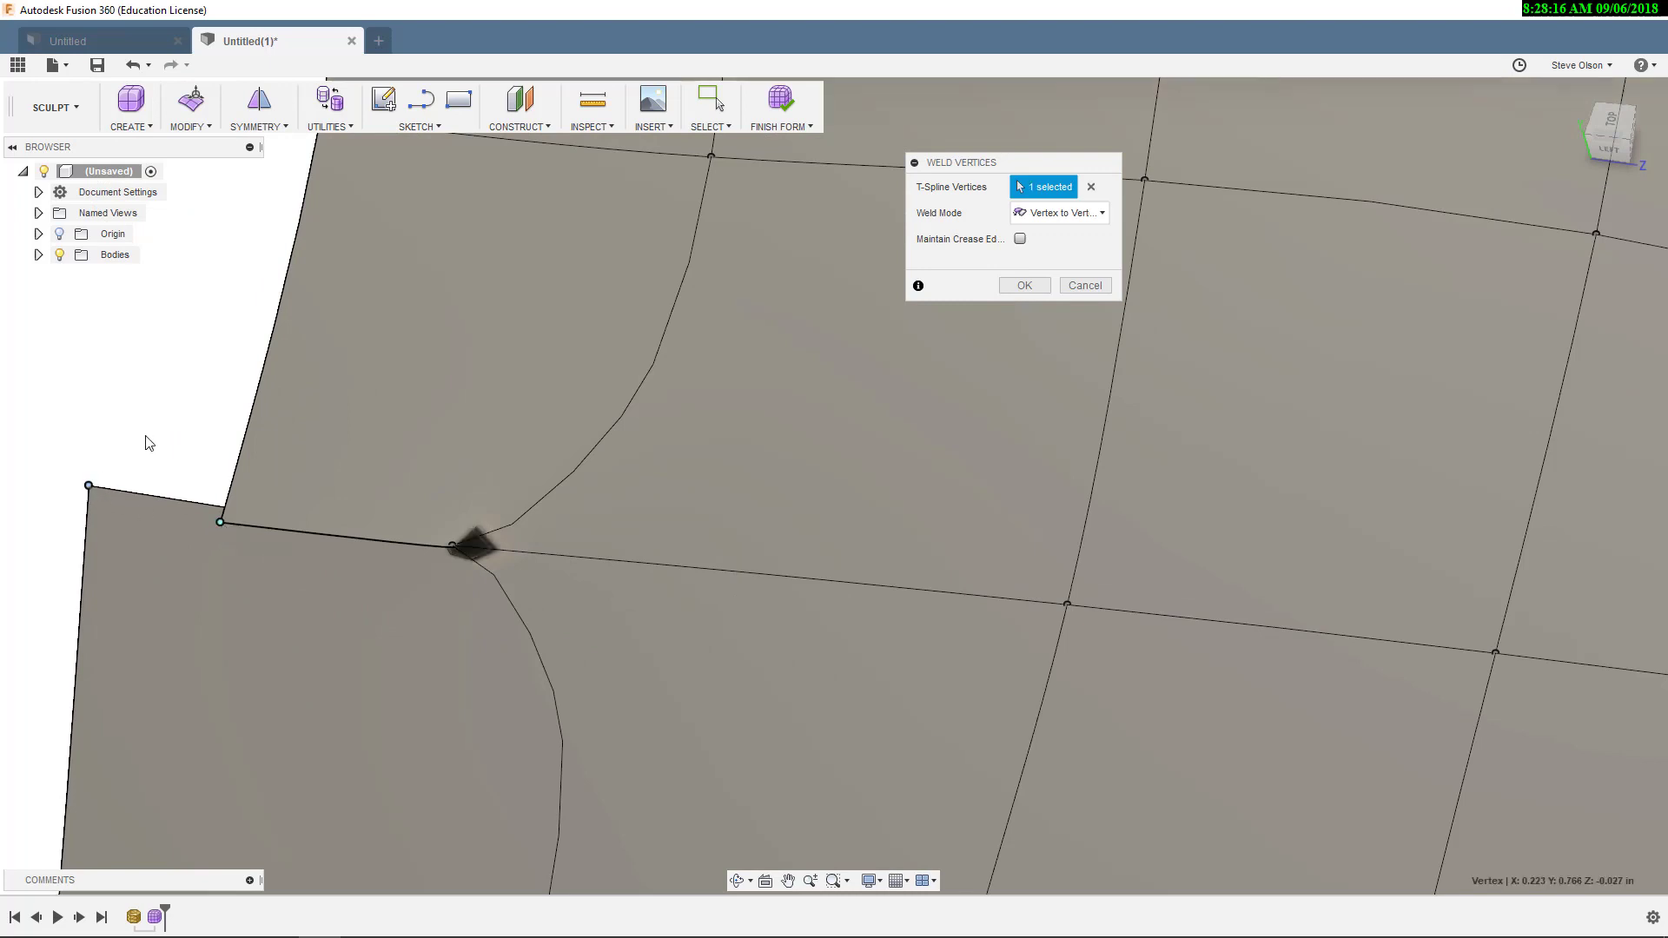
pyautogui.scroll(-10, 144, 435)
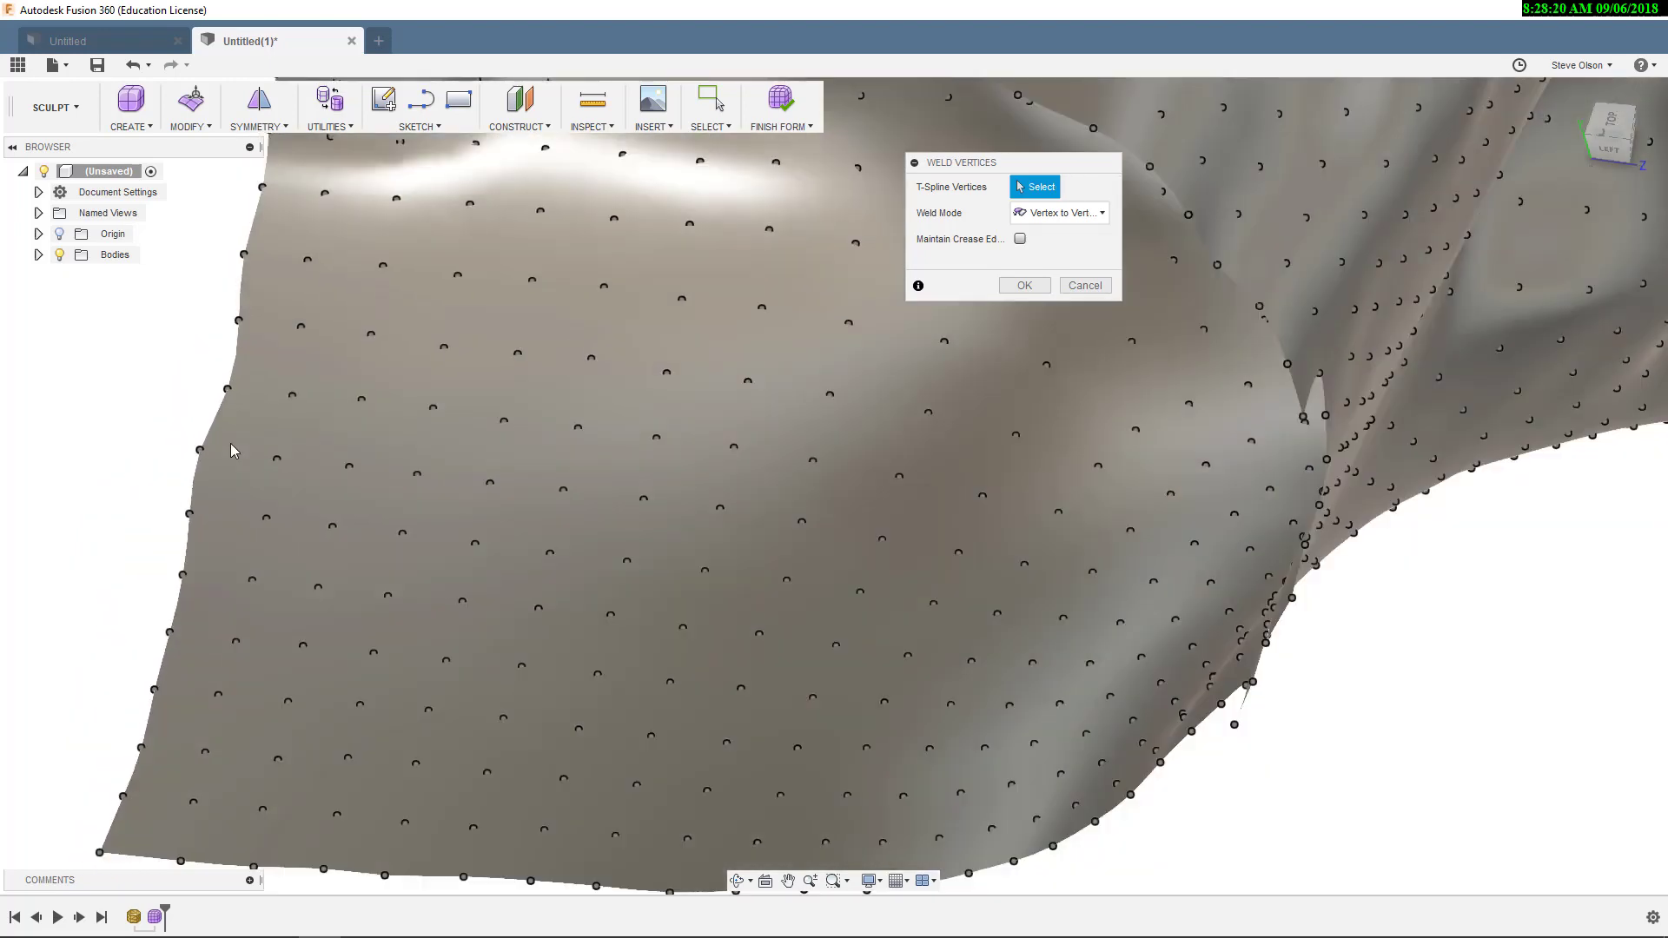
pyautogui.scroll(-5, 231, 443)
pyautogui.keyDown('shift'); pyautogui.moveTo(336, 497); pyautogui.dragTo(368, 451, button='middle'); pyautogui.keyUp('shift')
pyautogui.scroll(3, 442, 411)
pyautogui.click(1024, 284)
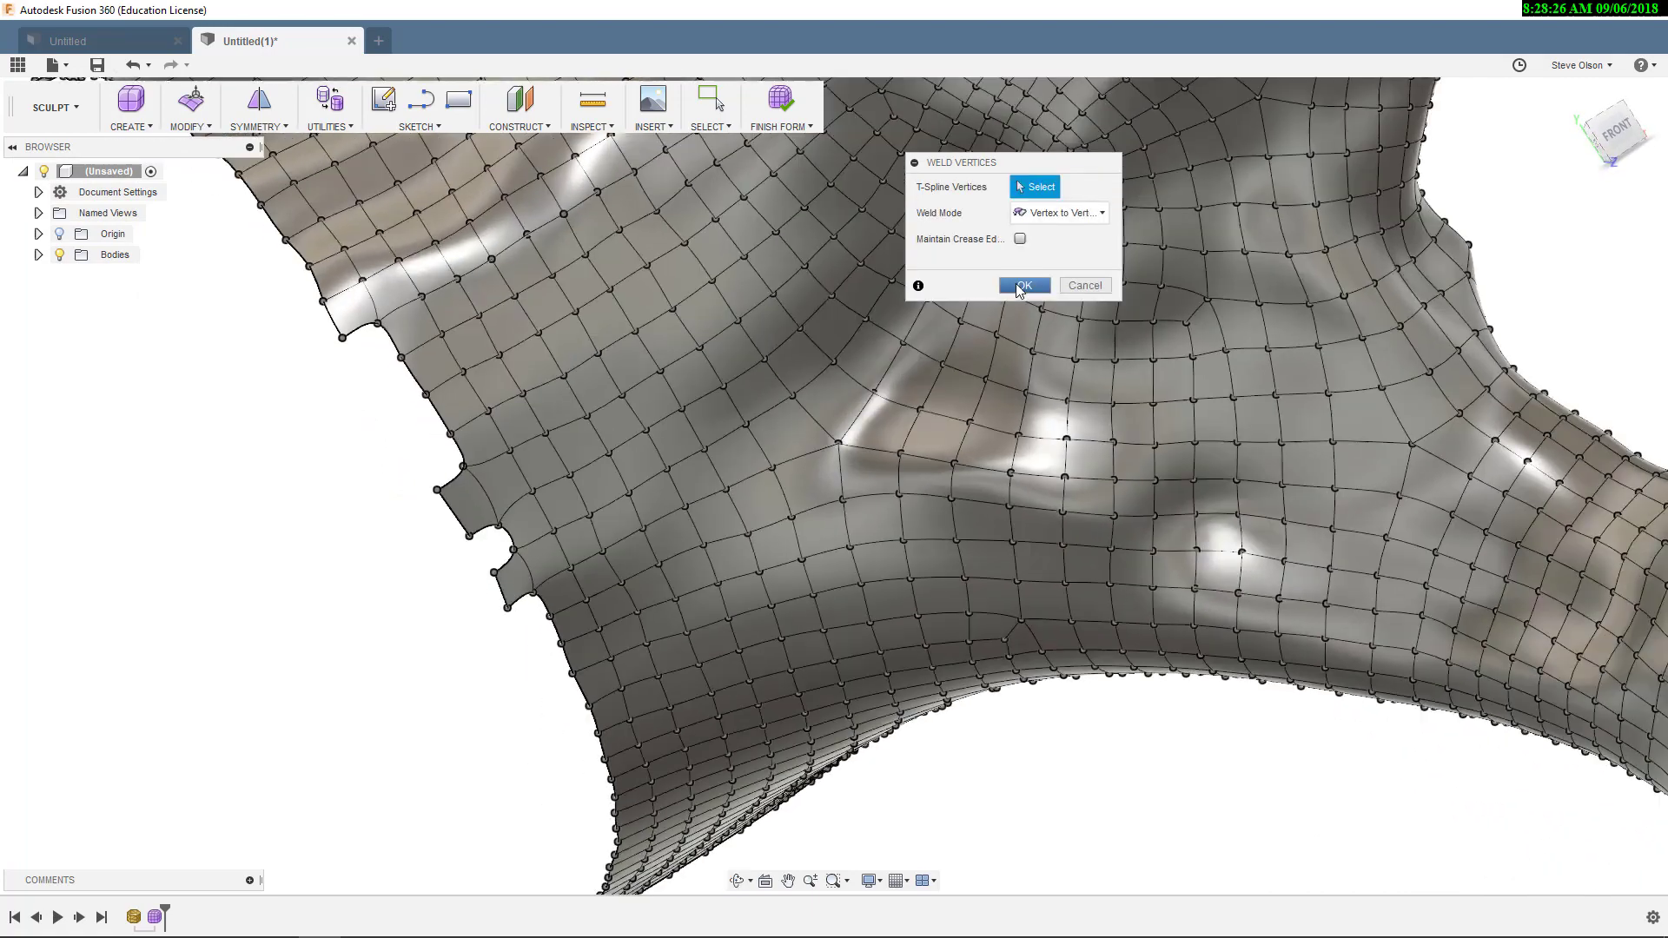
# - Select the four boundary edges above the notch and shift them about -0.035 in
pyautogui.click(383, 342)
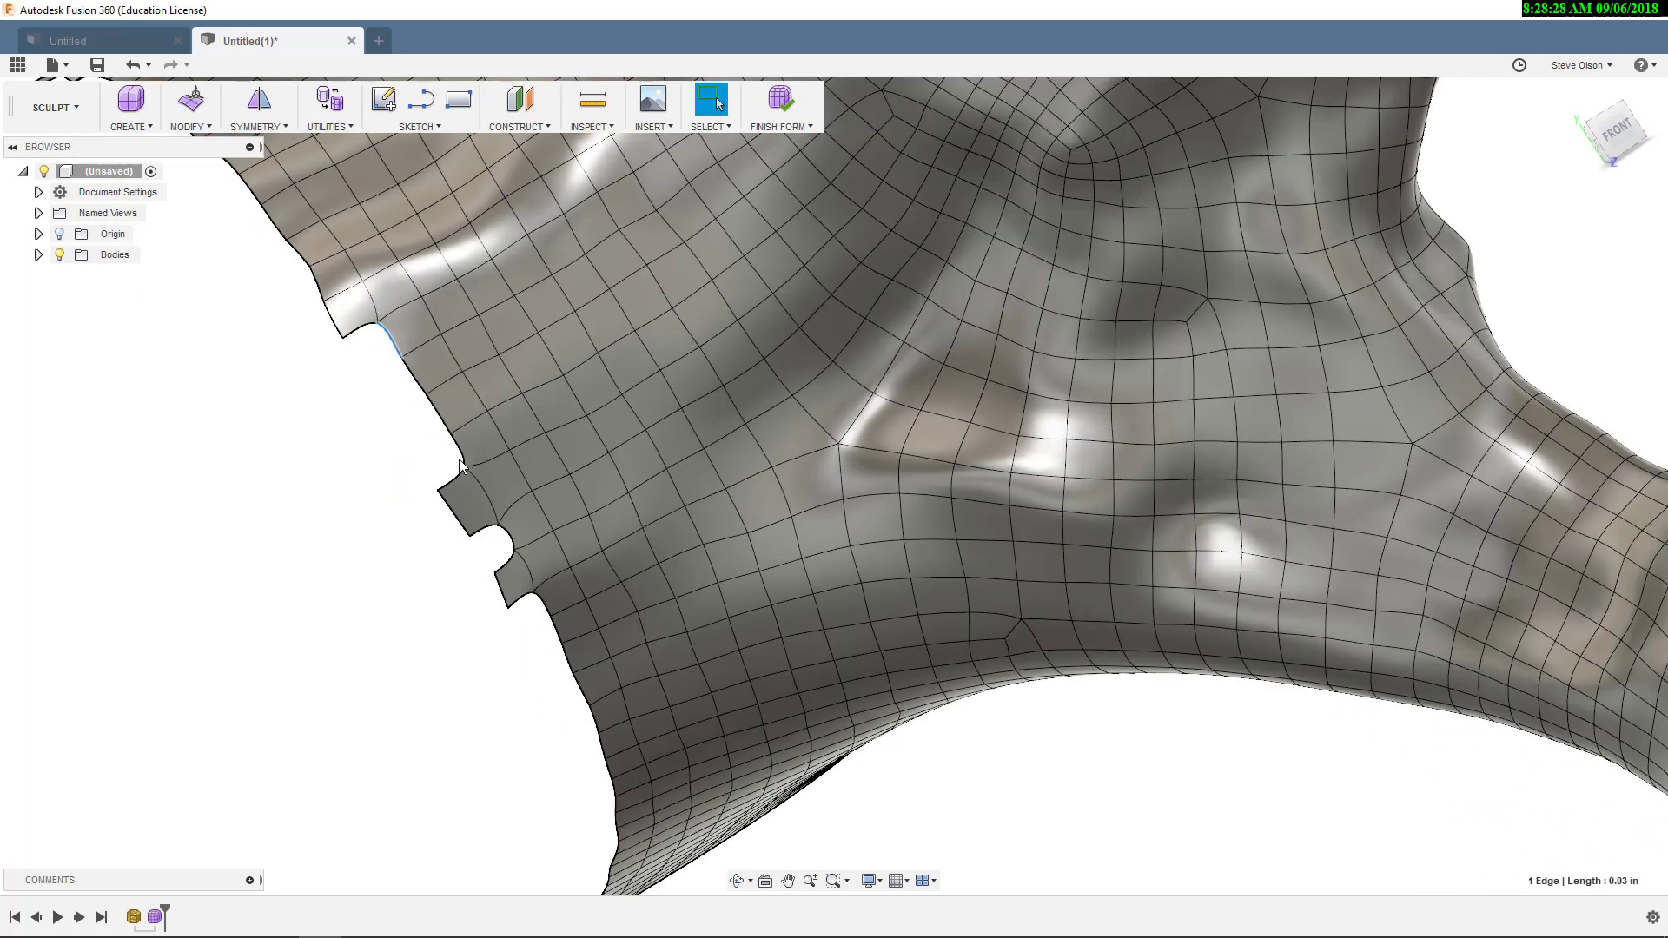
pyautogui.doubleClick(461, 455)
pyautogui.rightClick(346, 446)
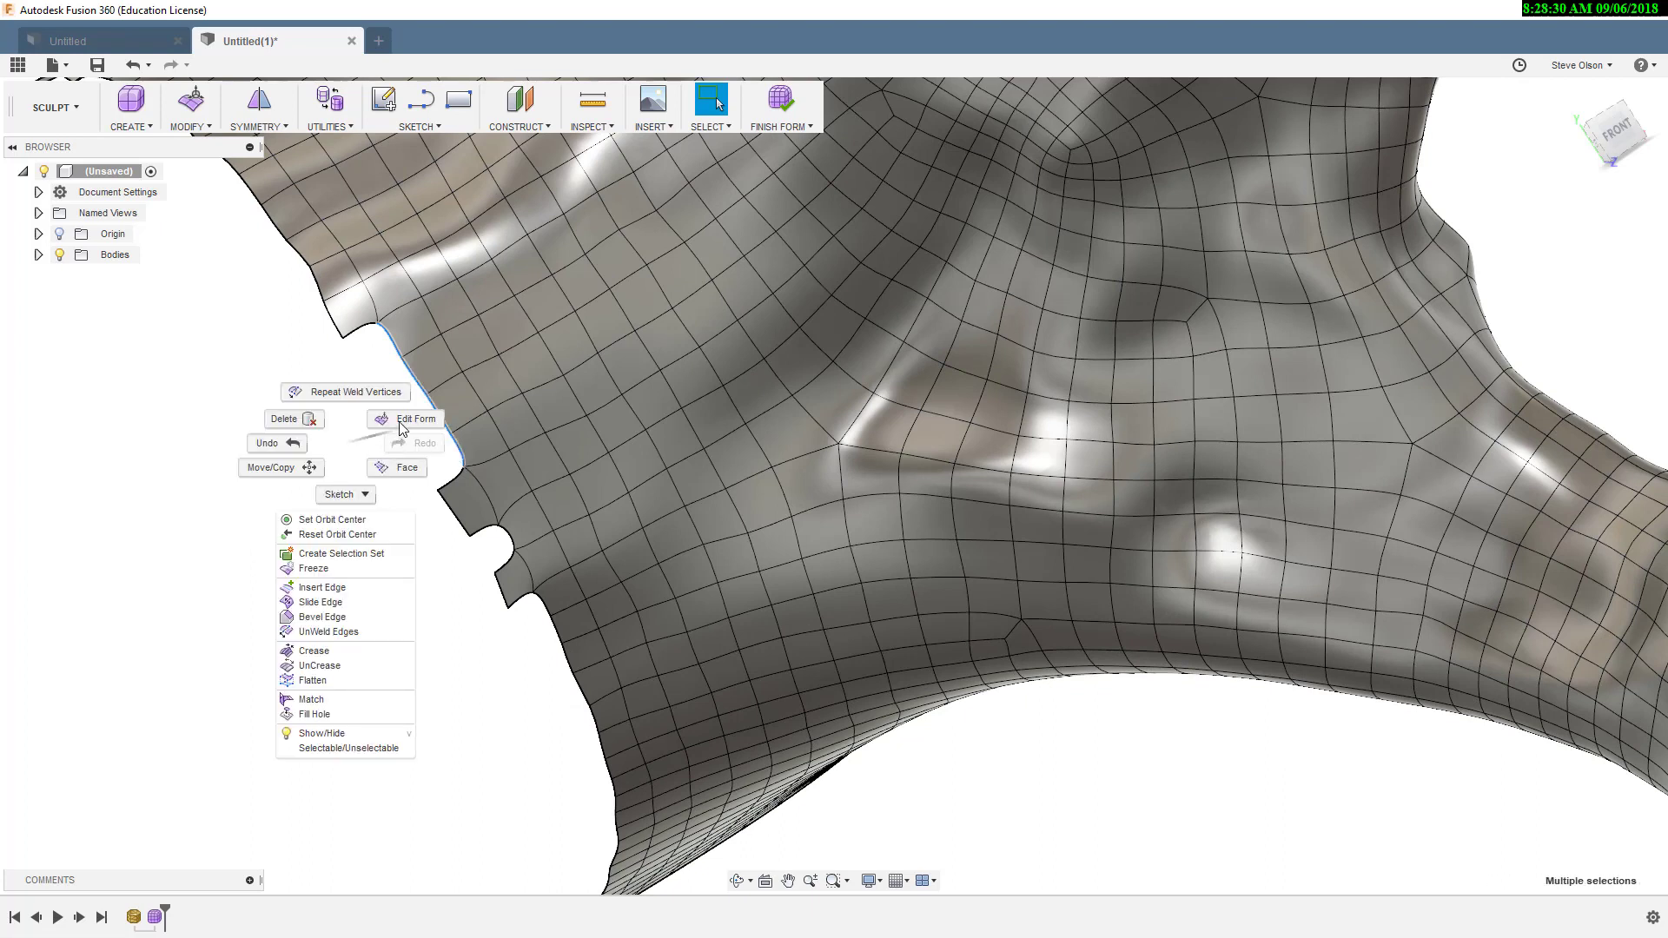
pyautogui.click(330, 445)
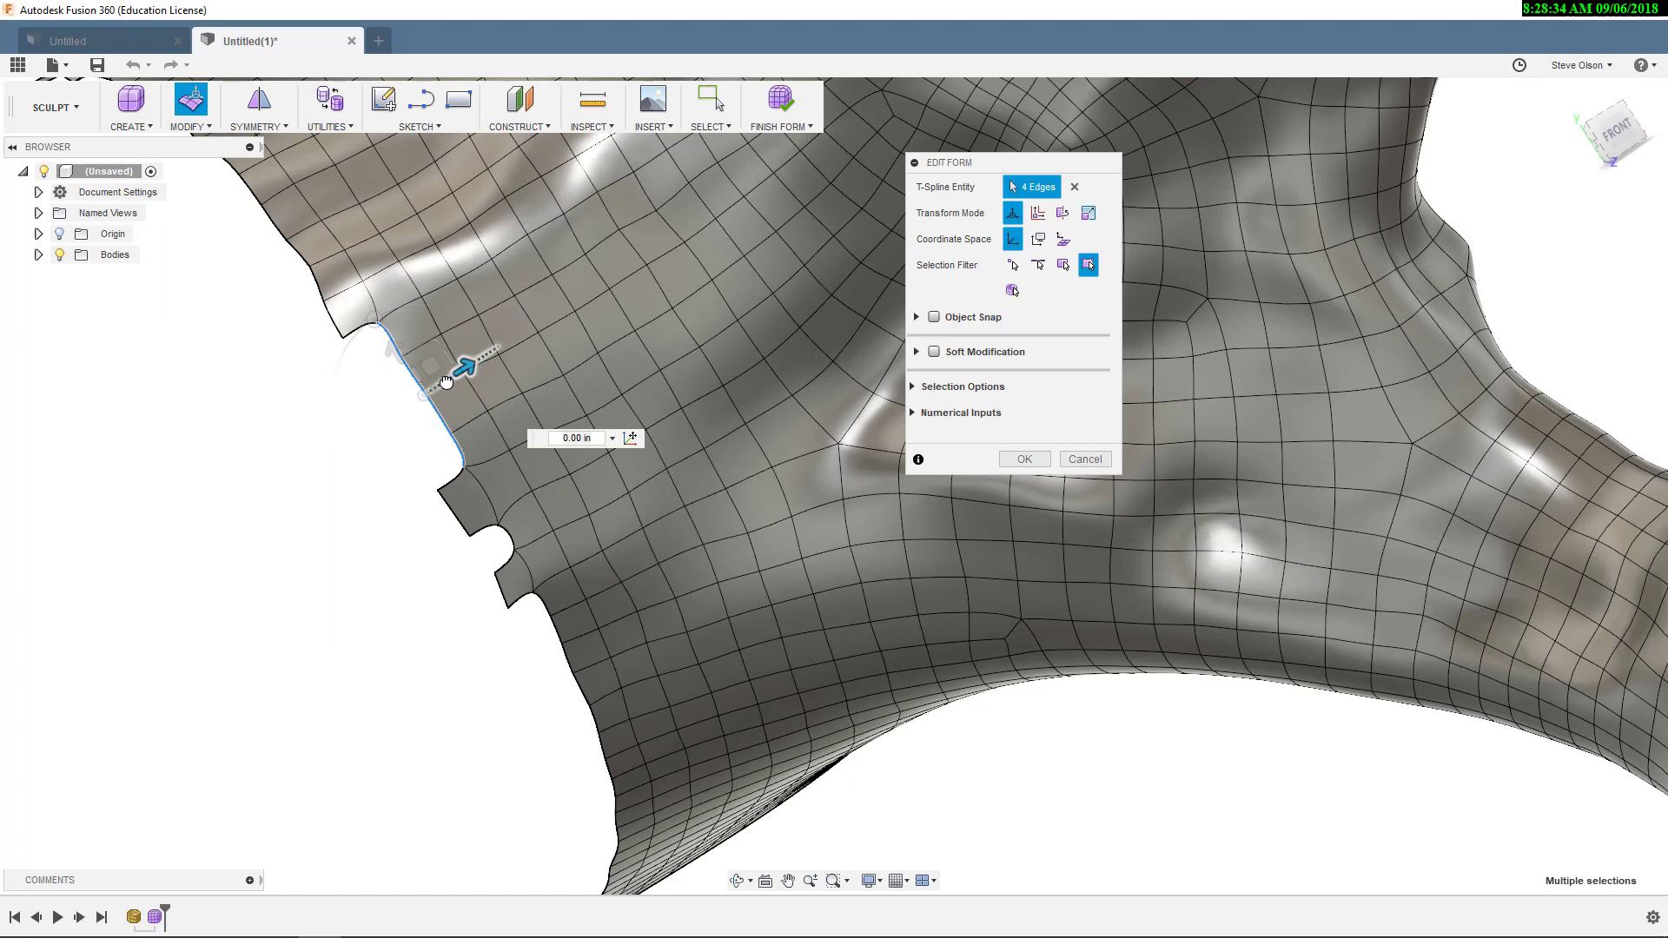
pyautogui.moveTo(466, 365); pyautogui.dragTo(425, 392)
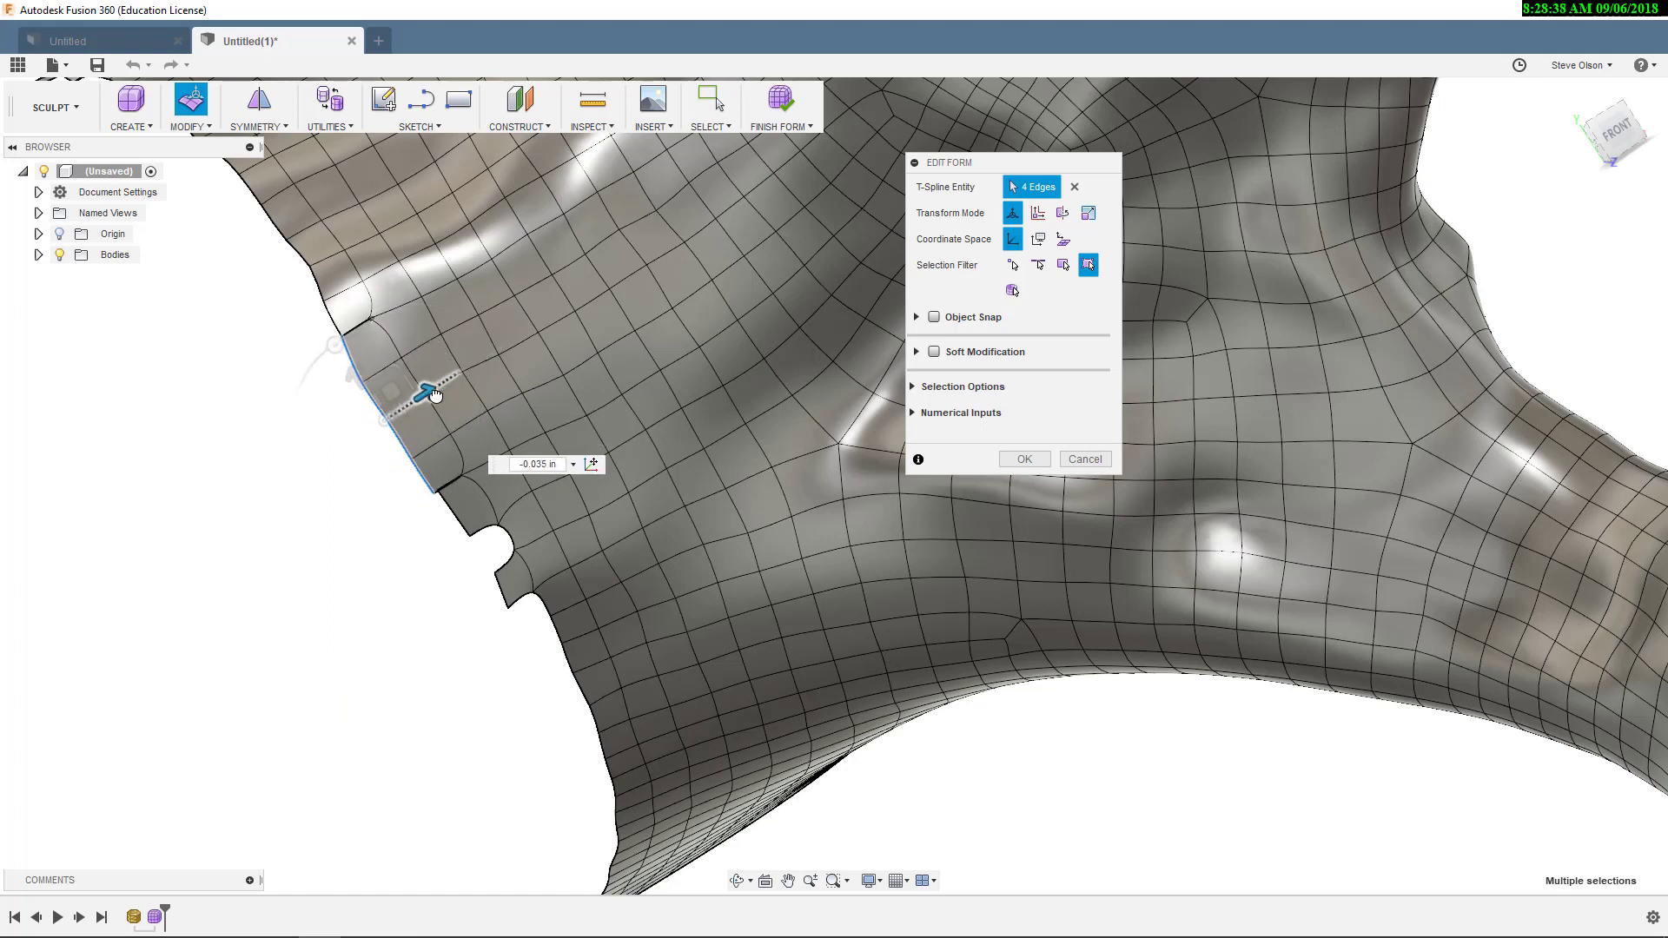
pyautogui.click(1023, 461)
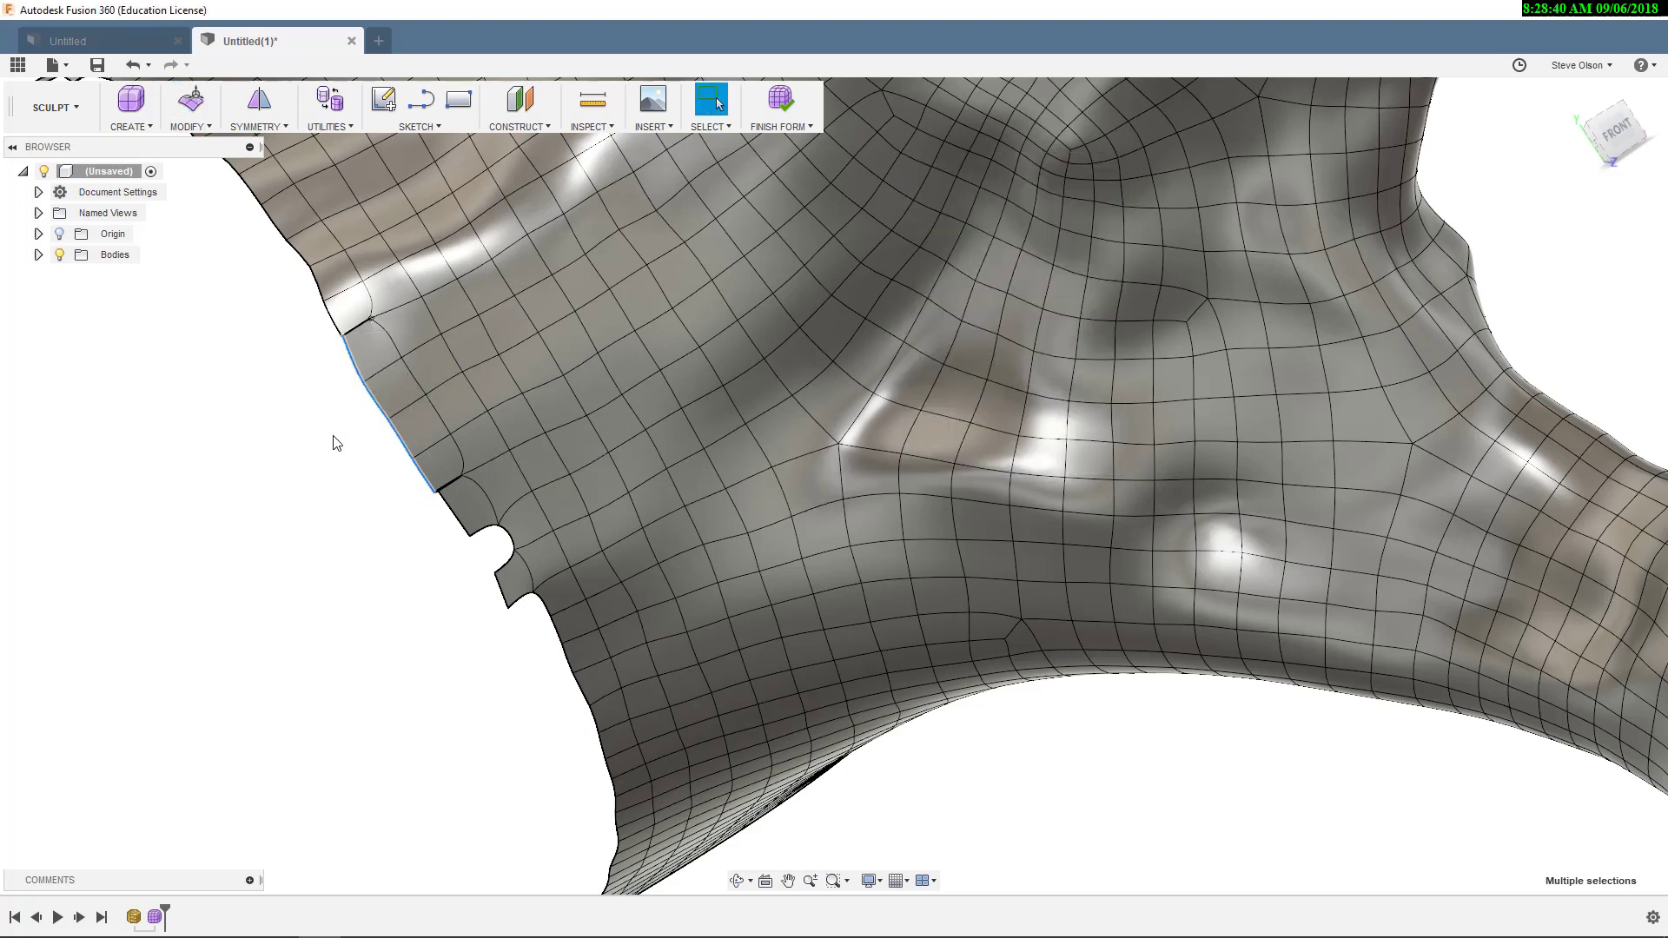
# - Weld each stray vertex at the jagged left corner onto its neighbour and close Weld Vertices
pyautogui.click(205, 132)
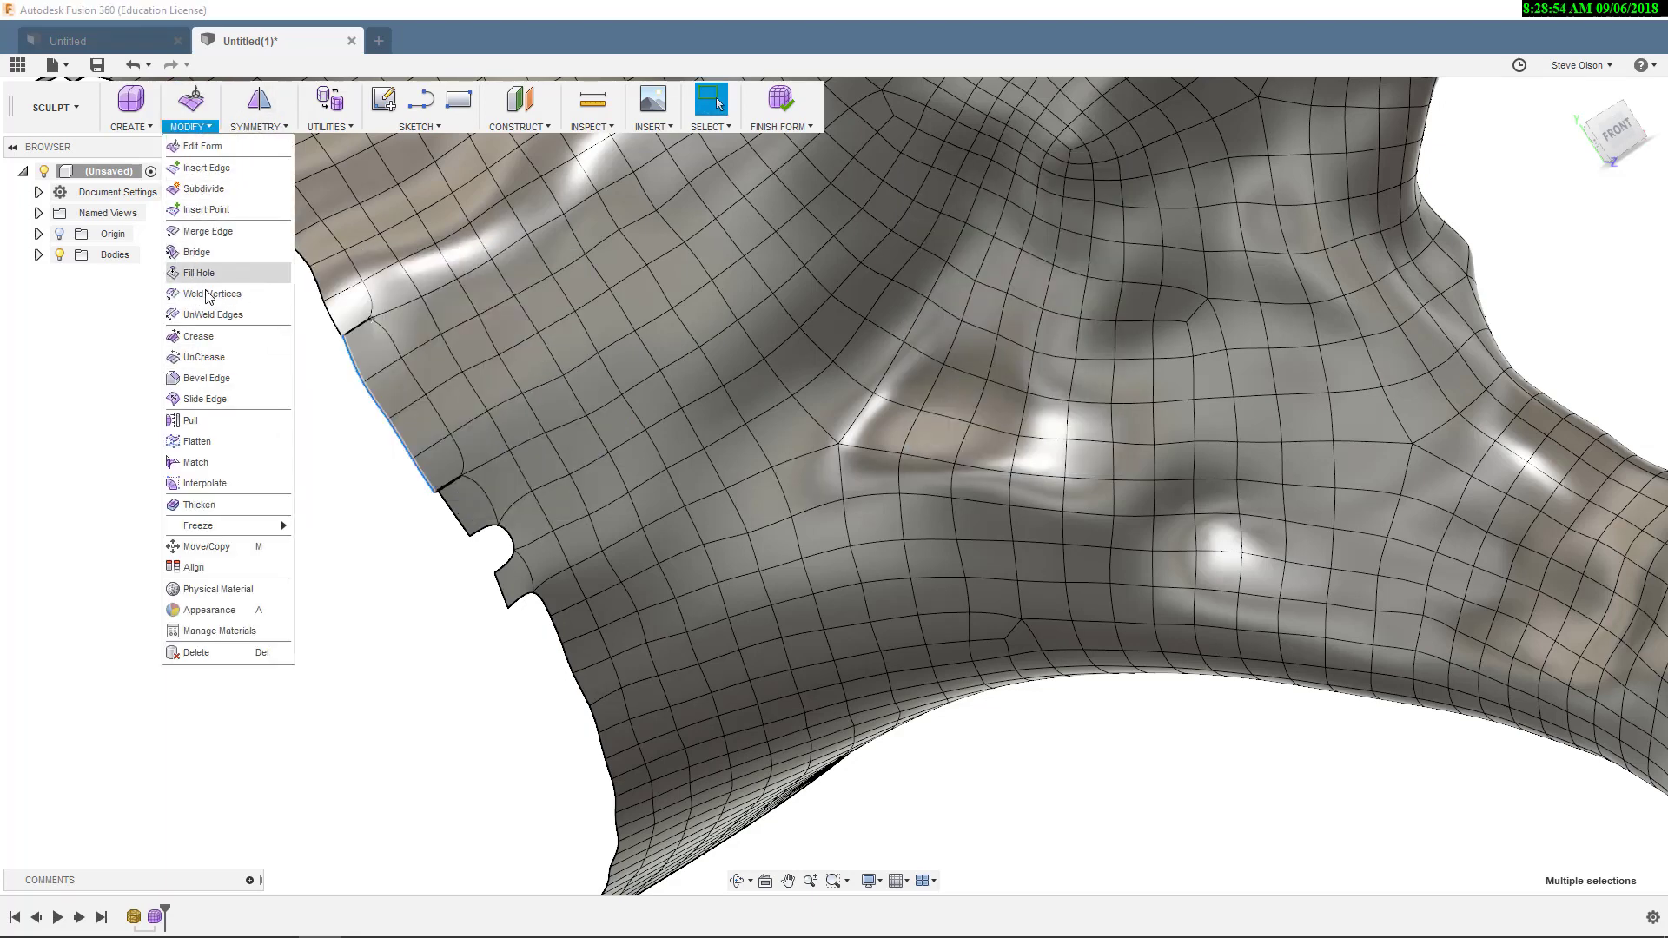
pyautogui.press('w')
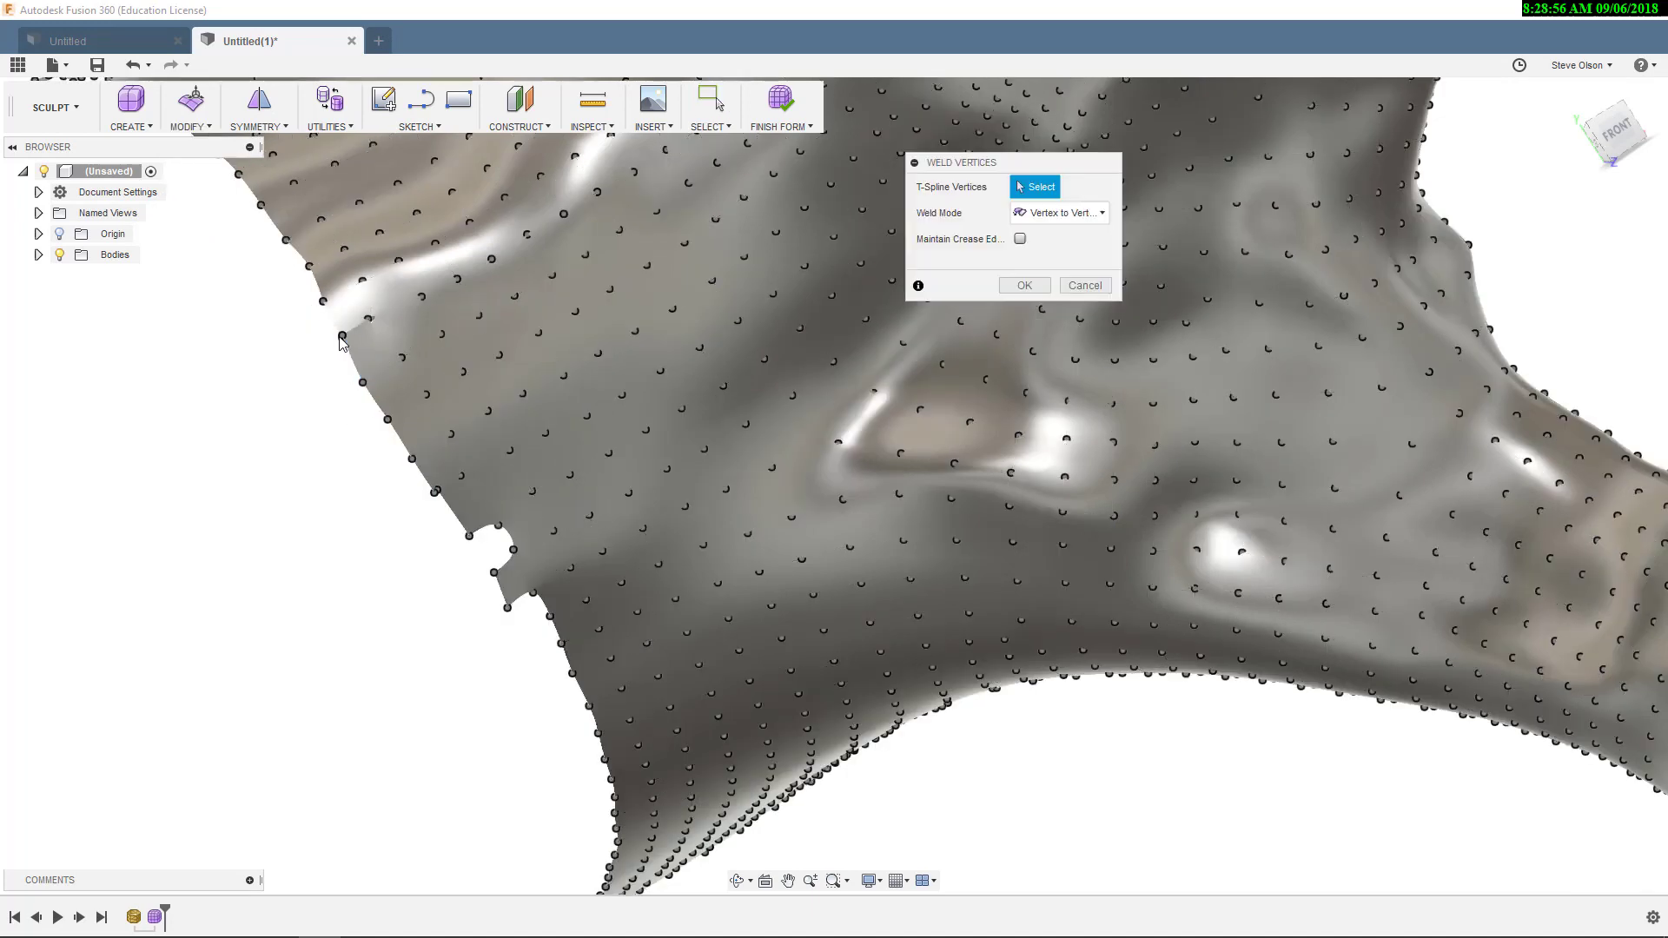
pyautogui.scroll(5, 331, 338)
pyautogui.scroll(5, 339, 334)
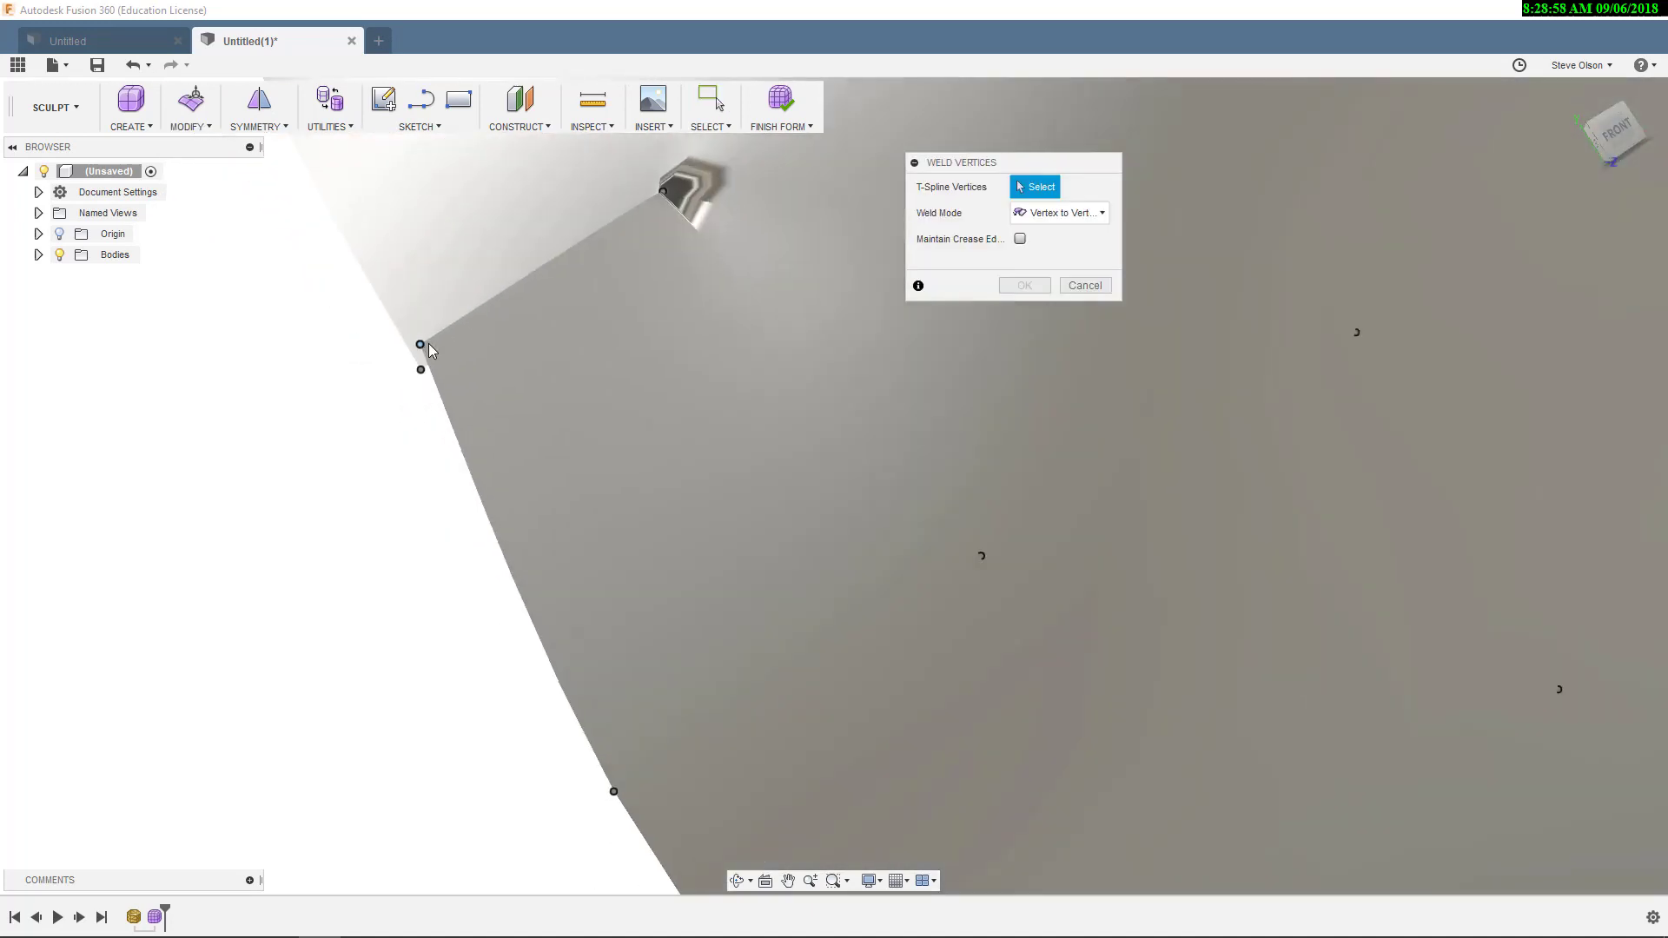
pyautogui.click(421, 370)
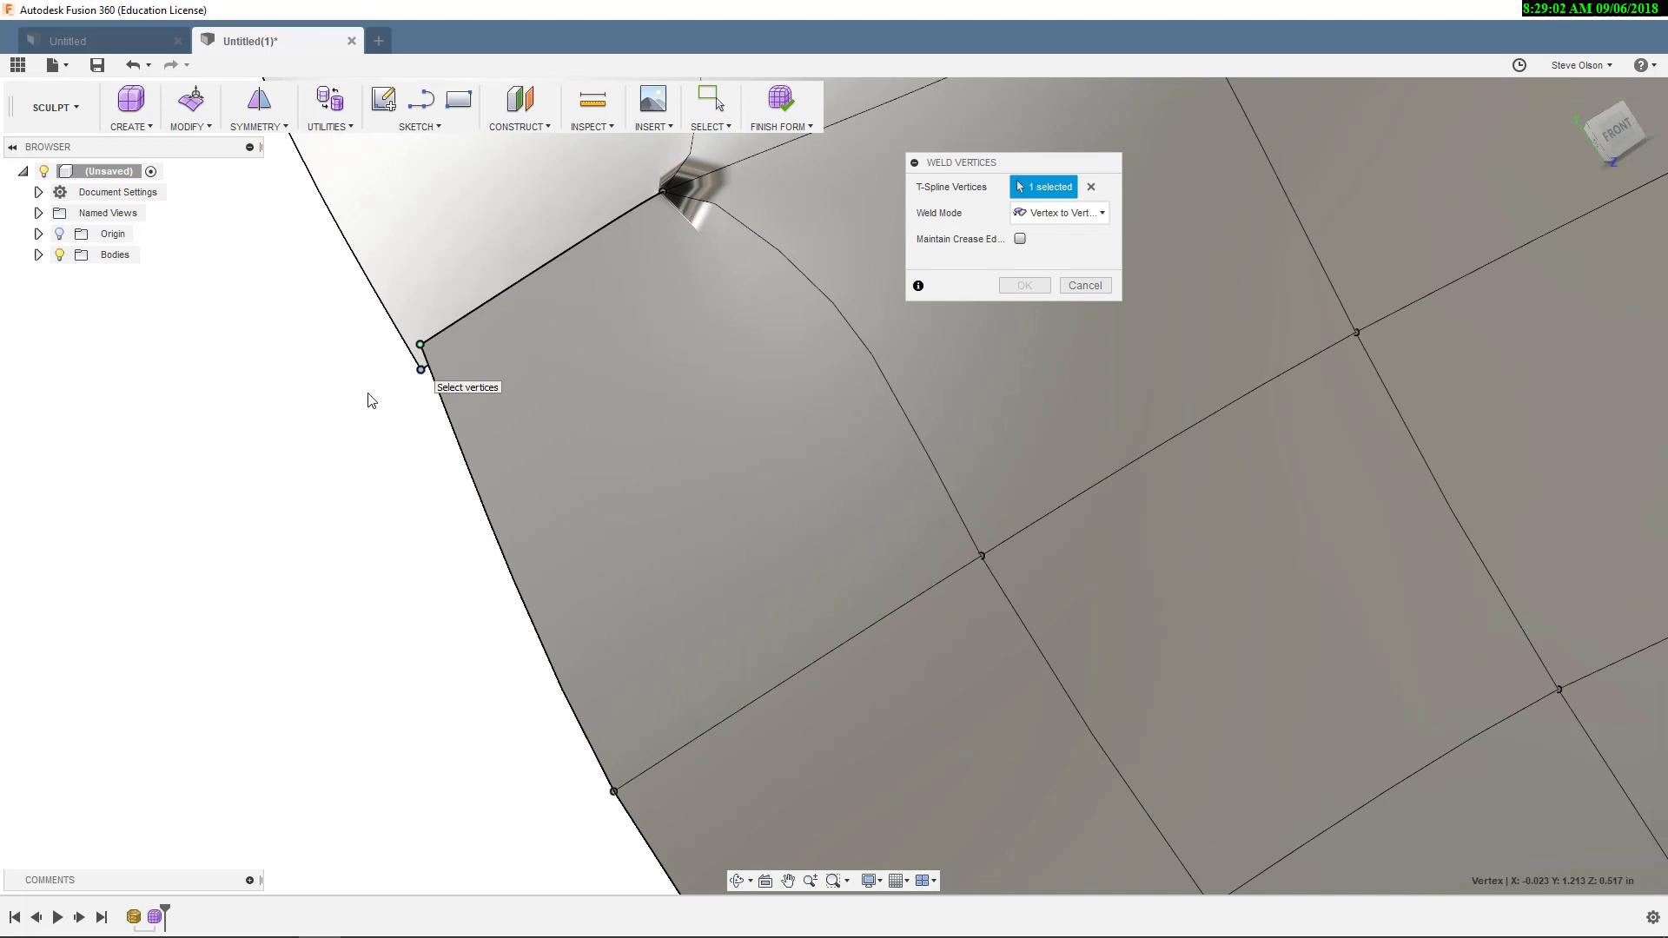
pyautogui.click(421, 344)
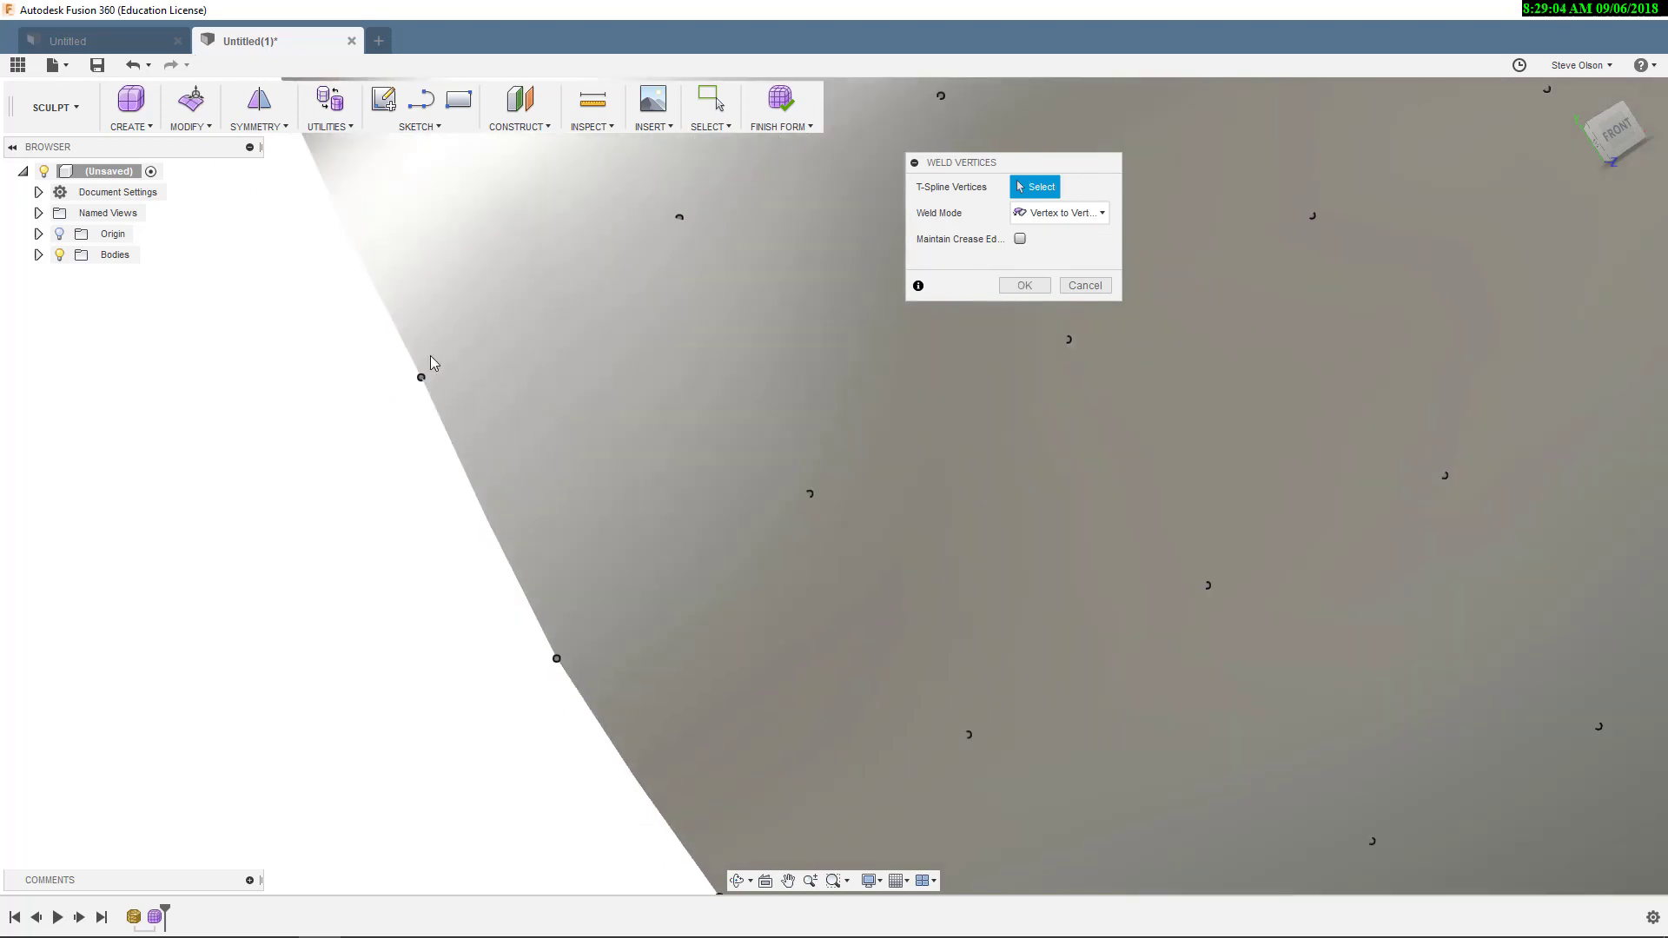
pyautogui.scroll(-6, 434, 363)
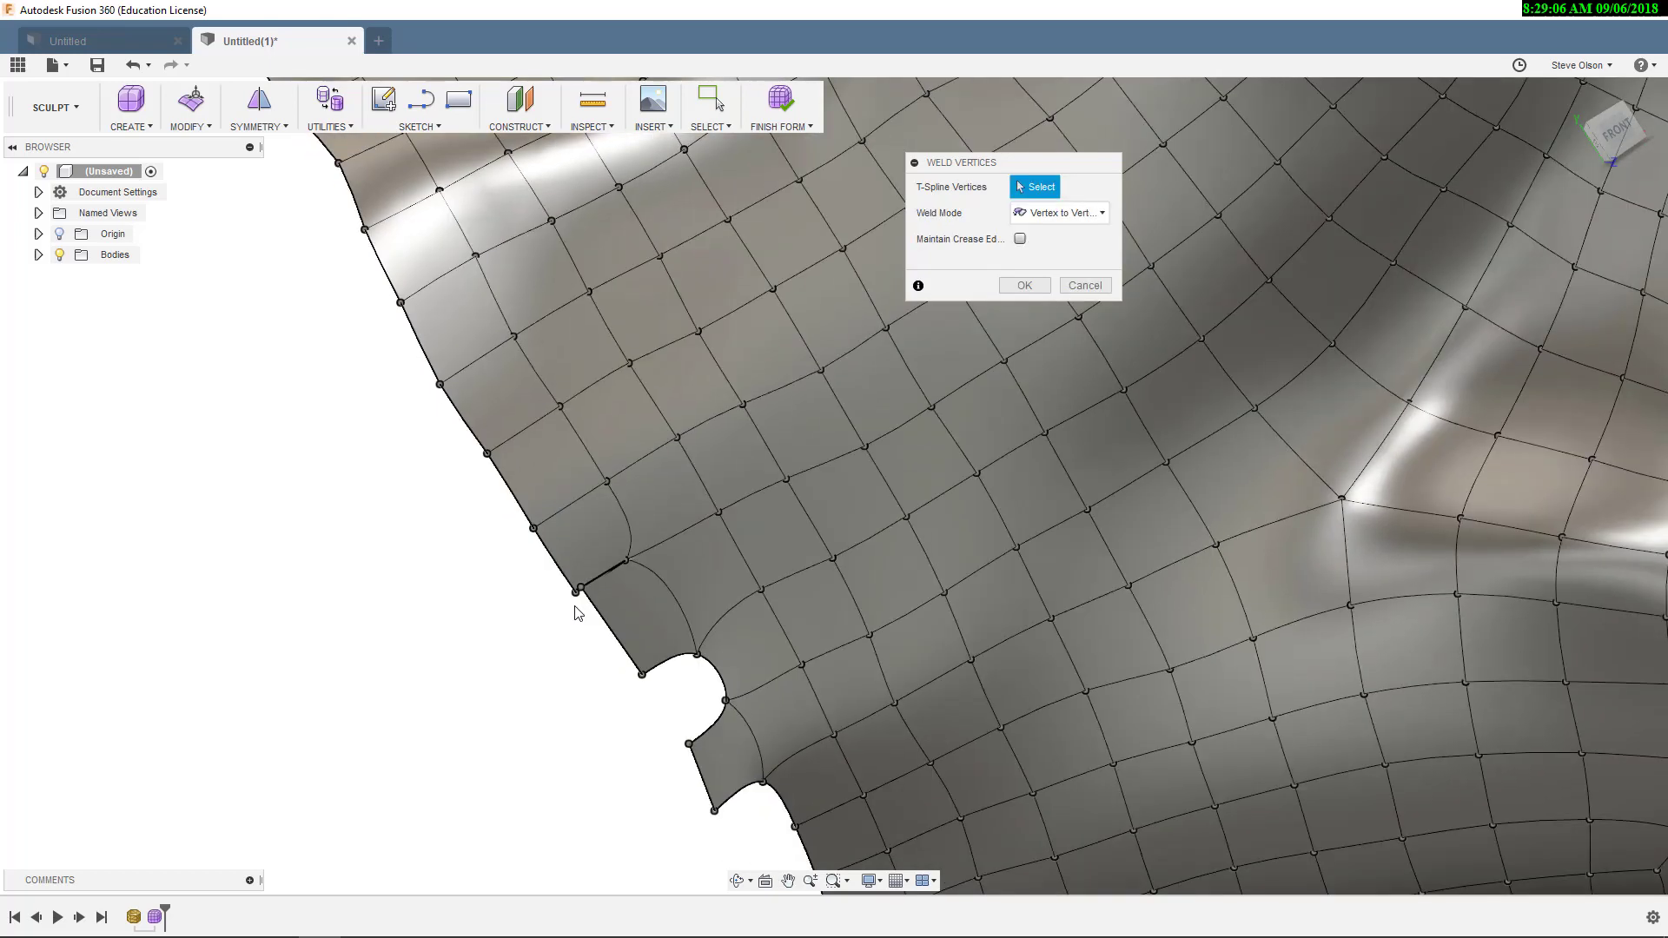
pyautogui.scroll(4, 576, 612)
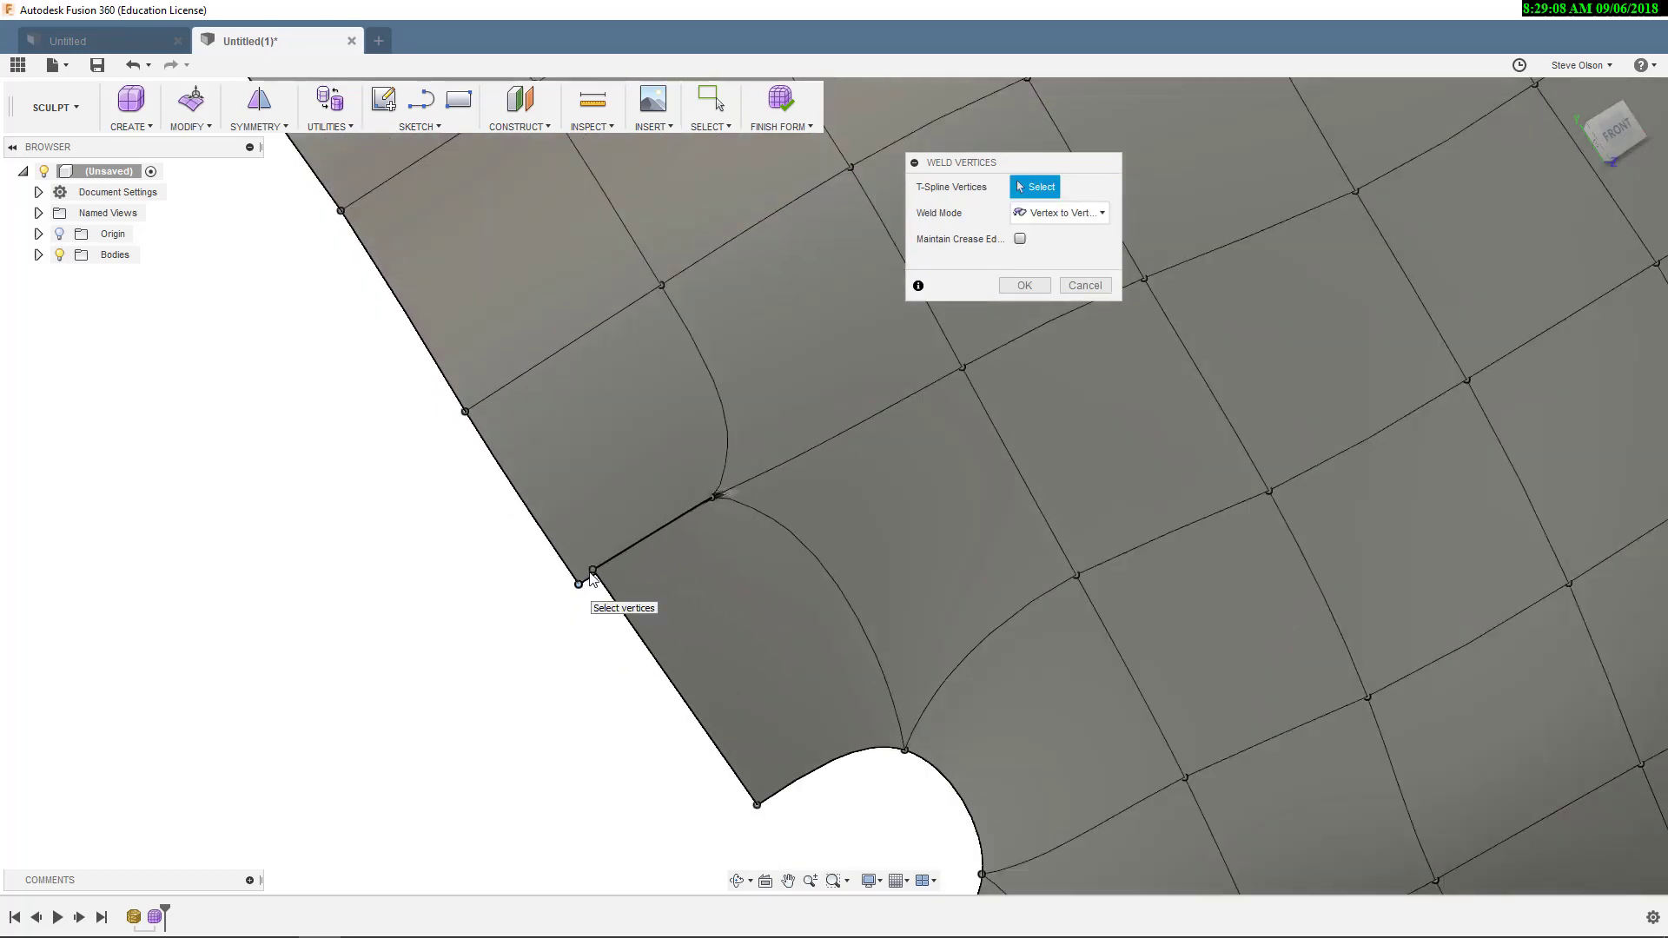
pyautogui.click(592, 570)
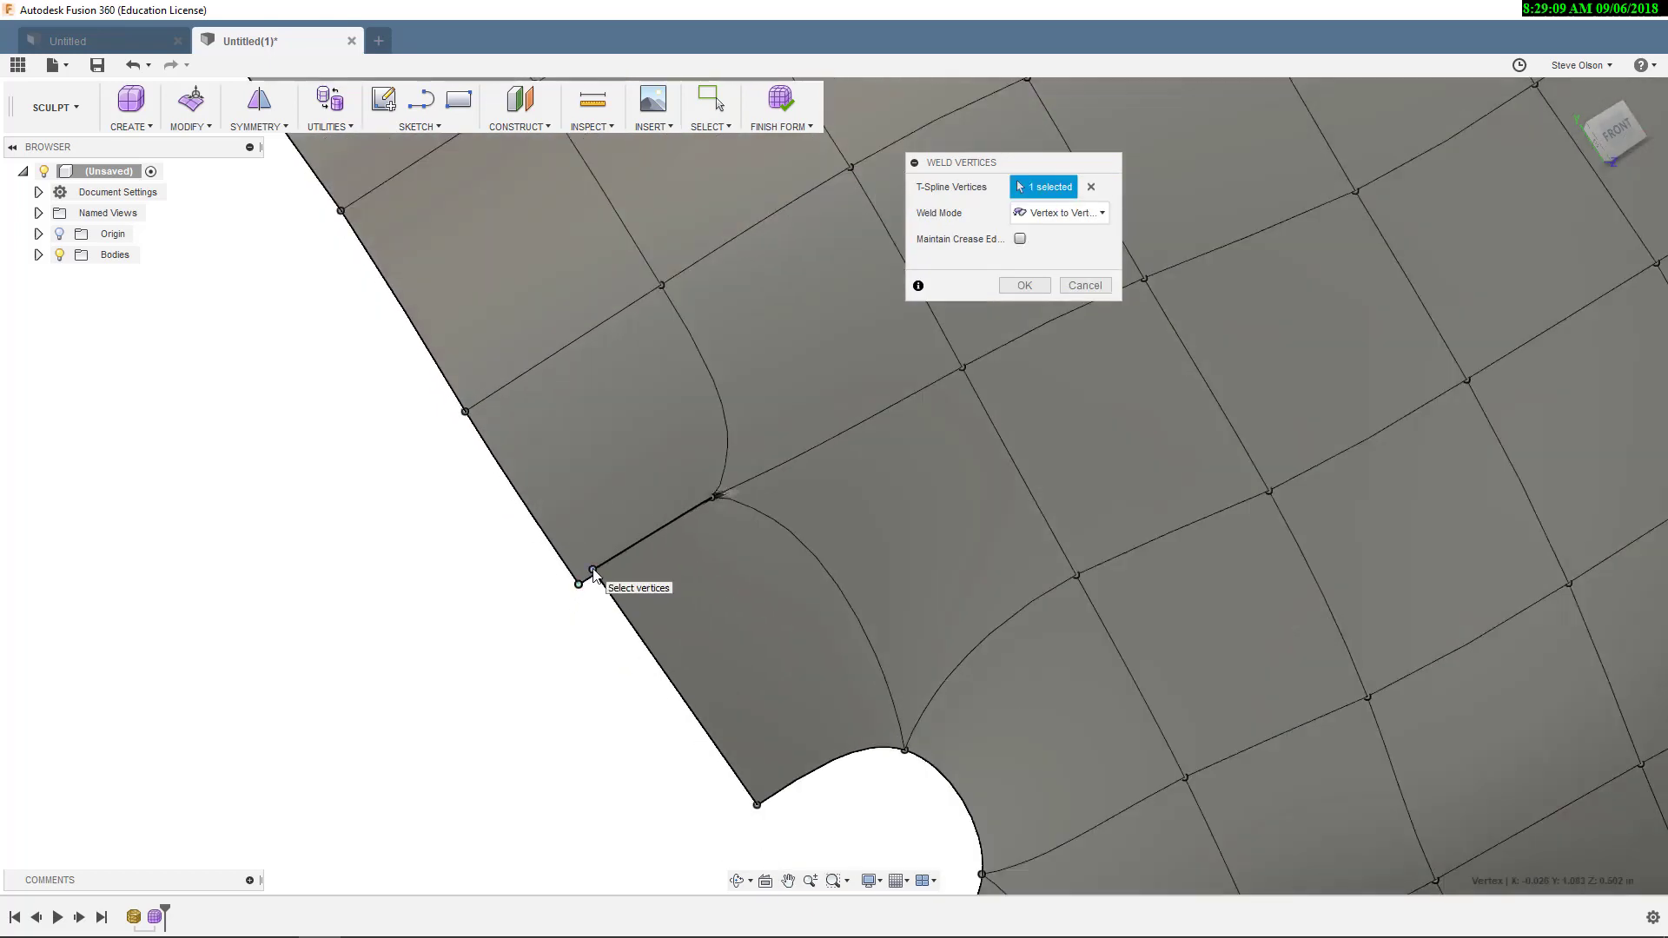
pyautogui.click(1024, 287)
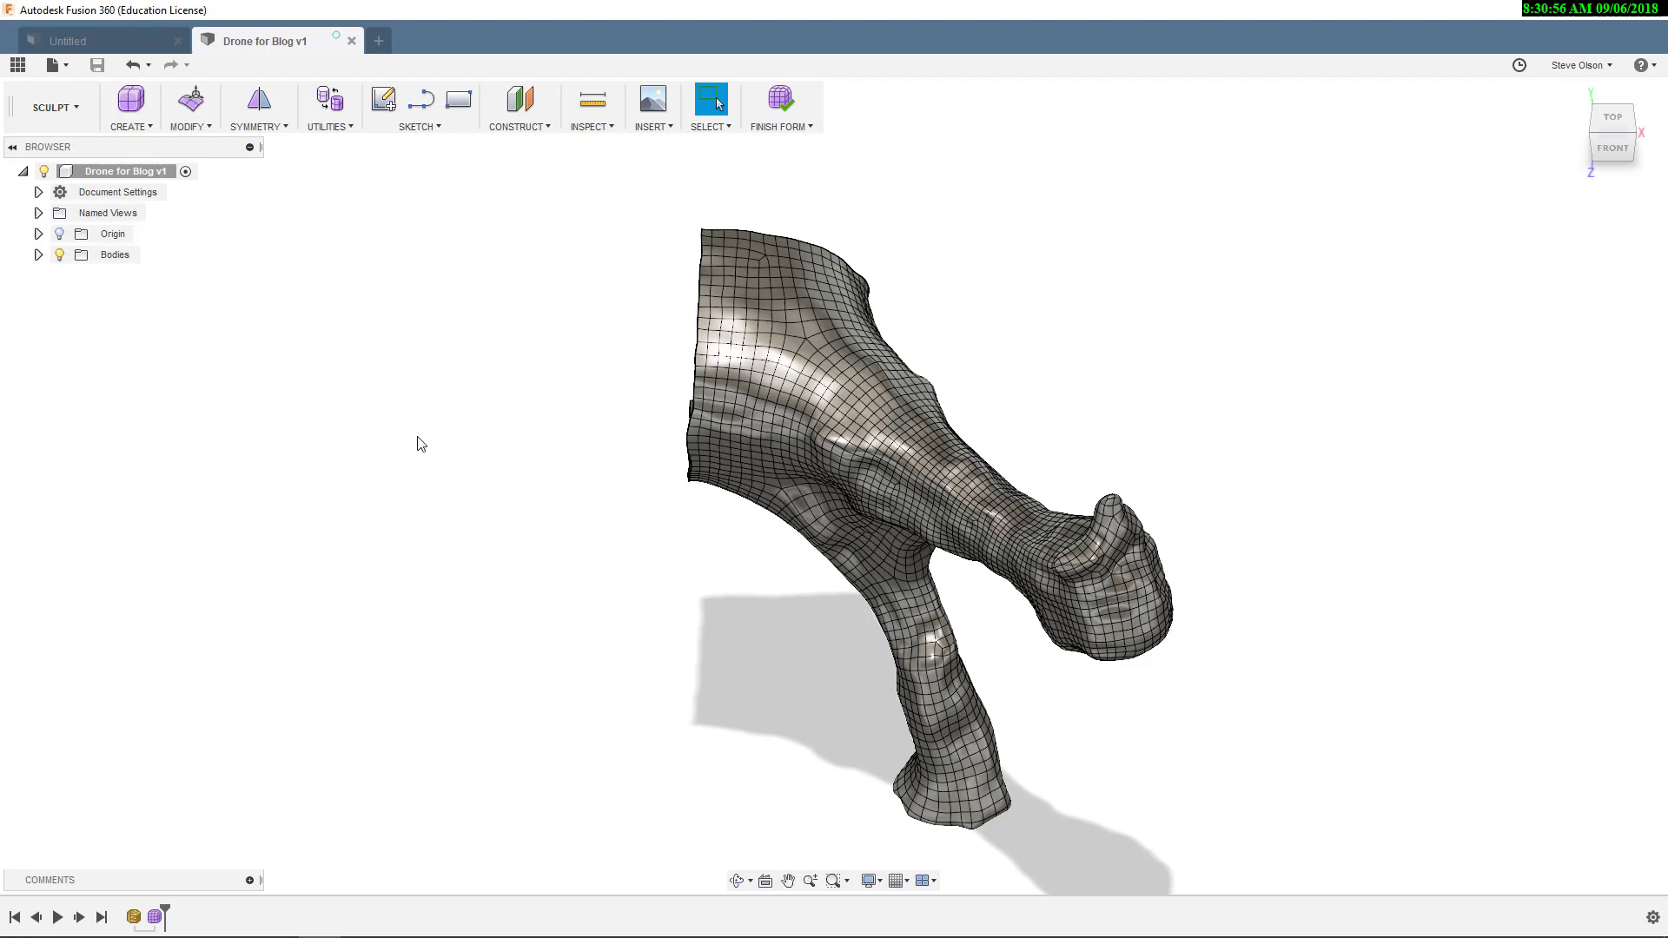
# - Turn on the Origin planes, view from Top then tilted, and select the left boundary loop
pyautogui.click(59, 234)
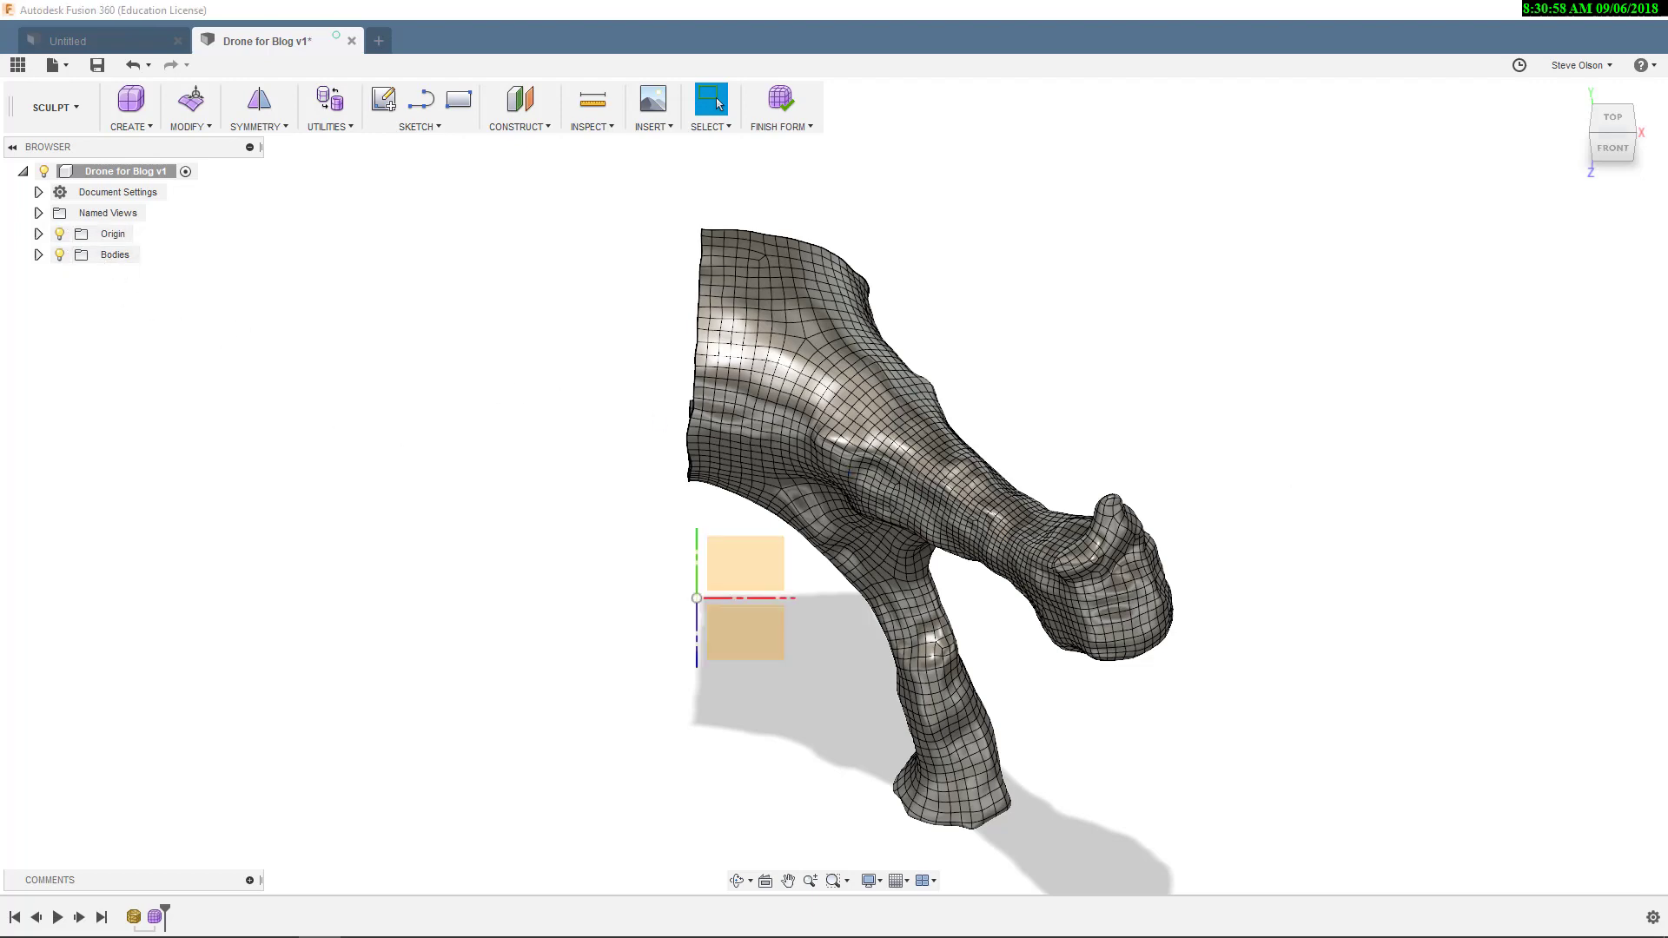
pyautogui.click(1612, 116)
pyautogui.scroll(10, 692, 298)
pyautogui.scroll(-5, 656, 291)
pyautogui.keyDown('shift'); pyautogui.moveTo(585, 413); pyautogui.dragTo(717, 285, button='middle'); pyautogui.keyUp('shift')
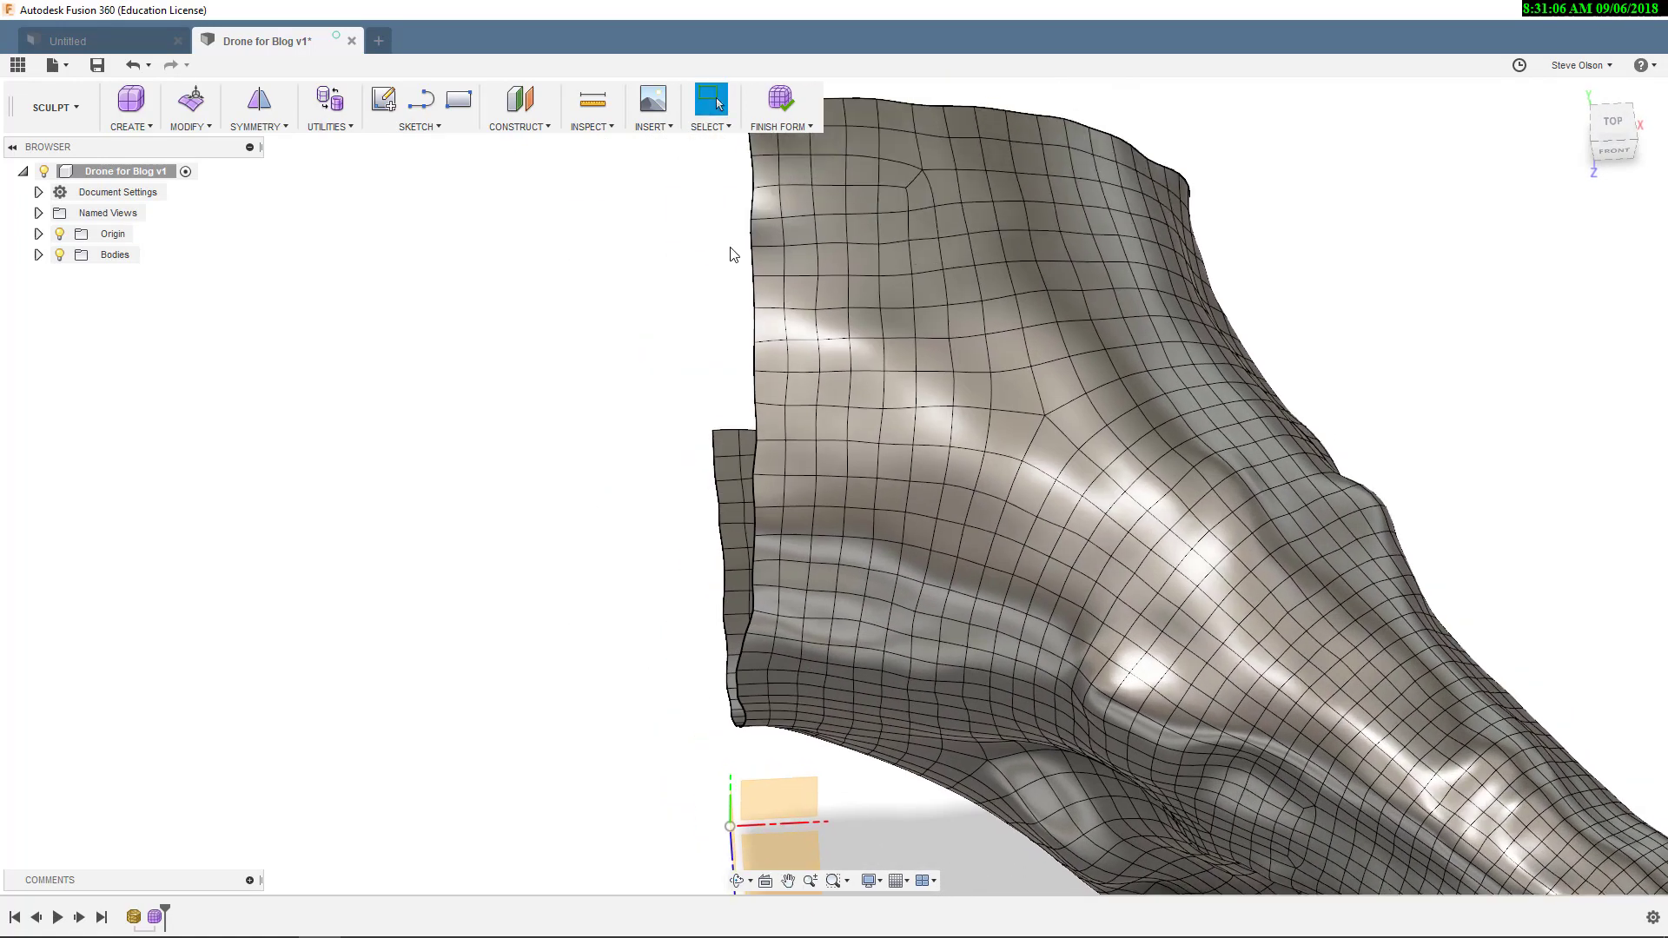
pyautogui.doubleClick(751, 261)
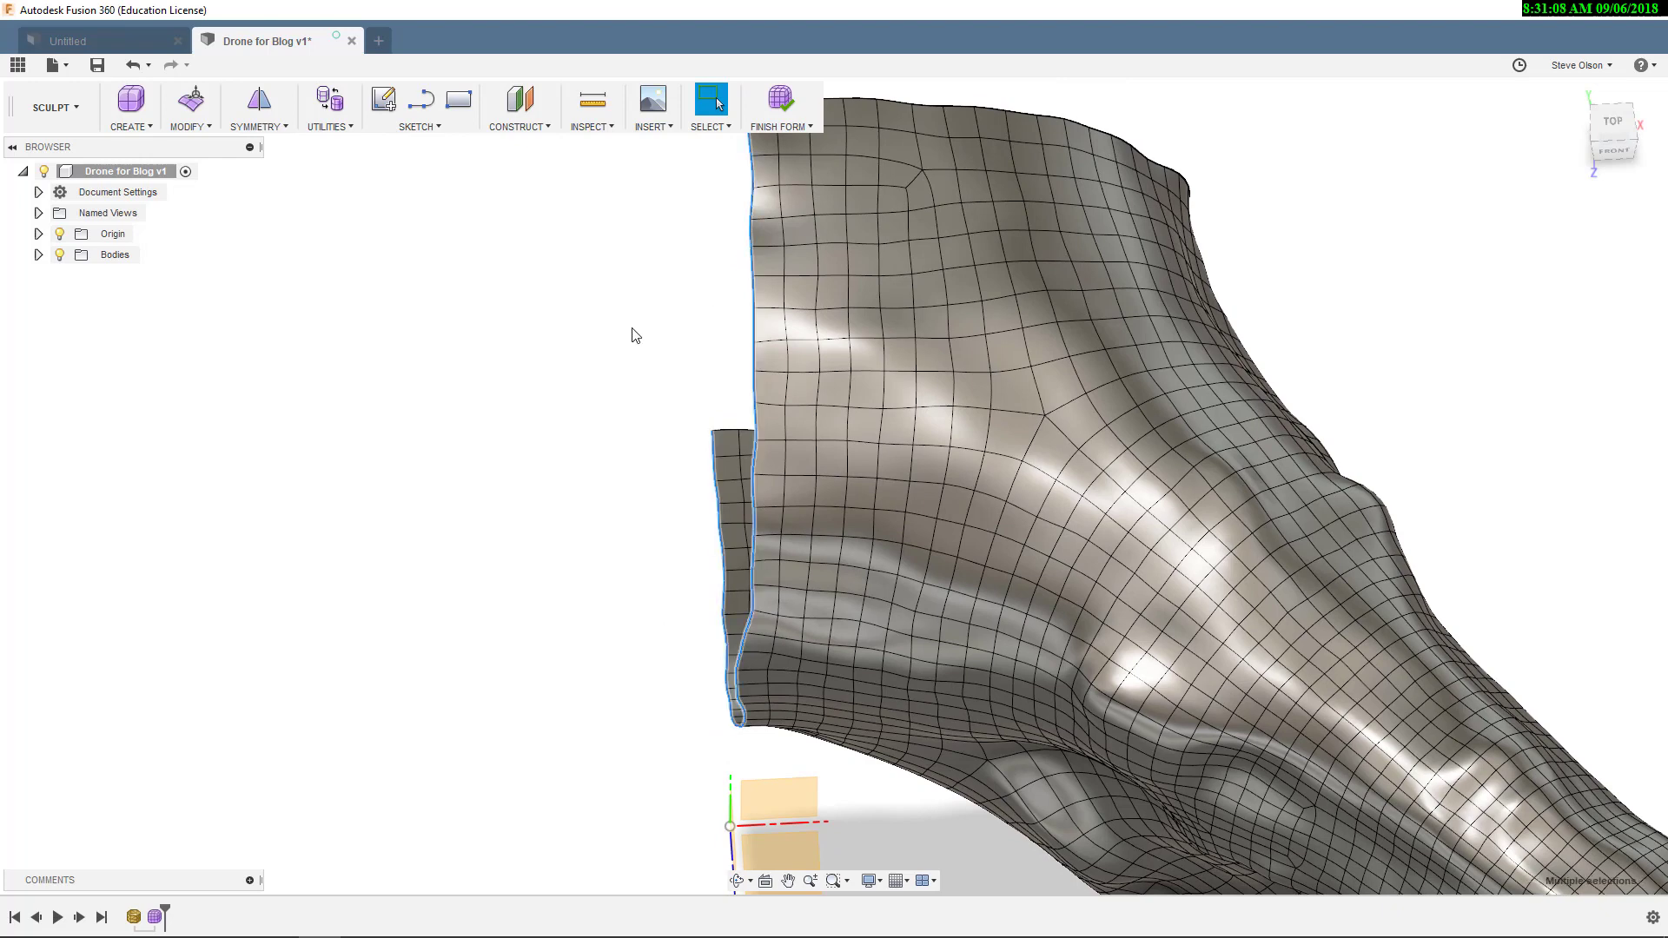
pyautogui.scroll(-1, 634, 334)
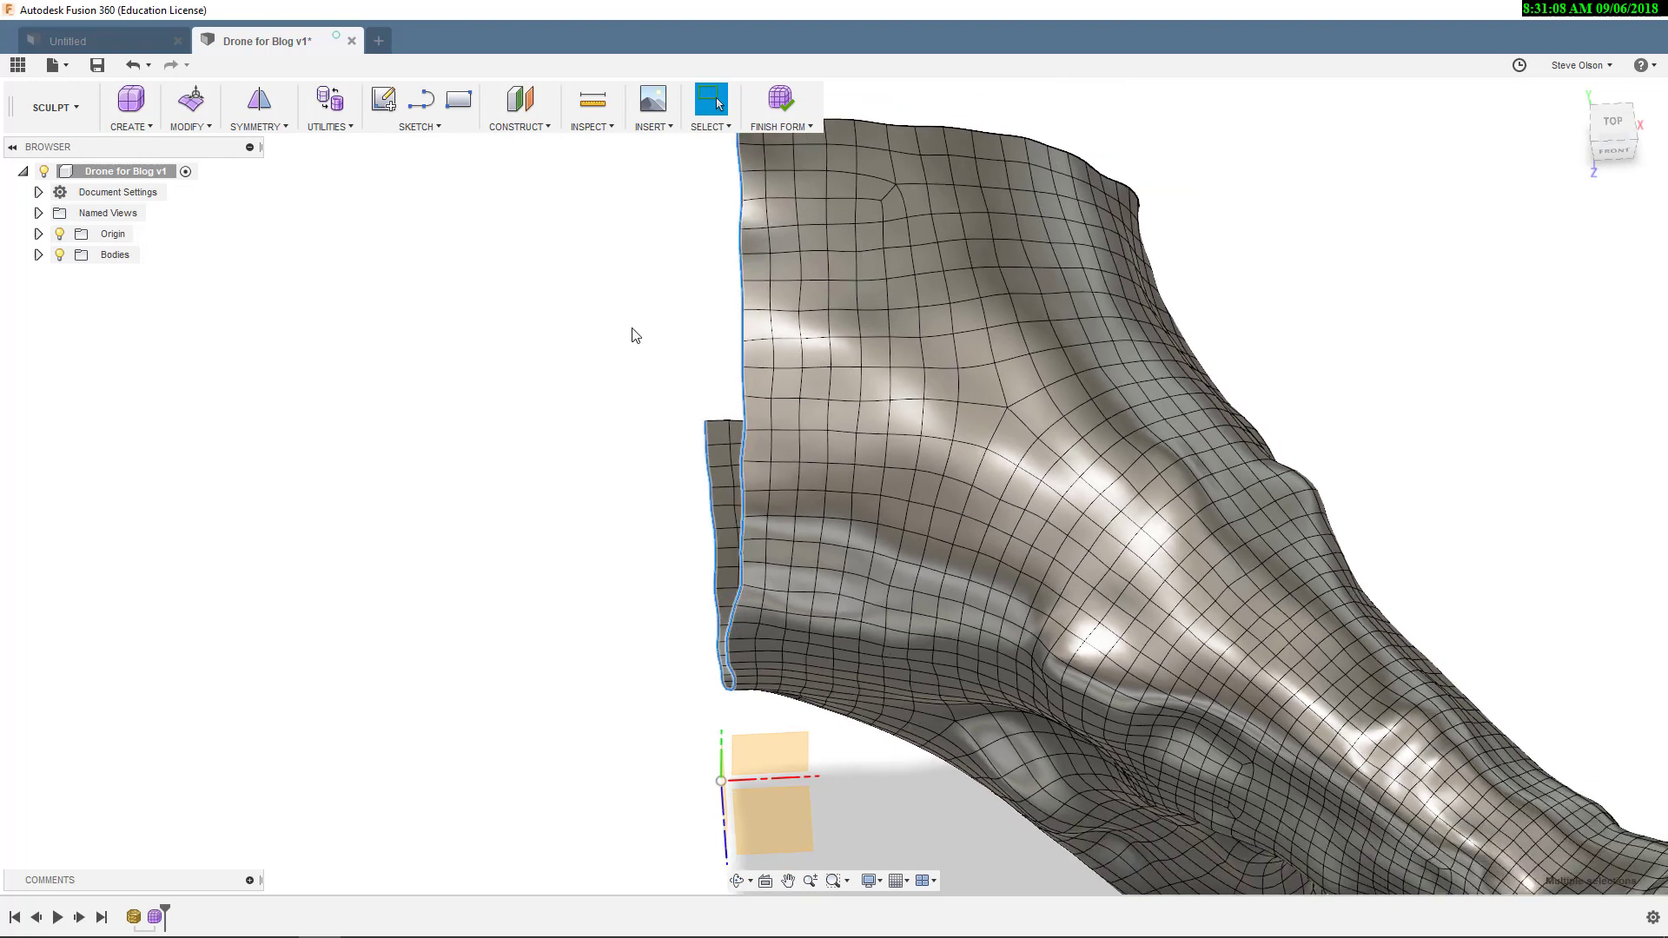
# - Flatten the 48 open left-boundary vertices onto the origin plane using Select Plane direction
pyautogui.click(210, 125)
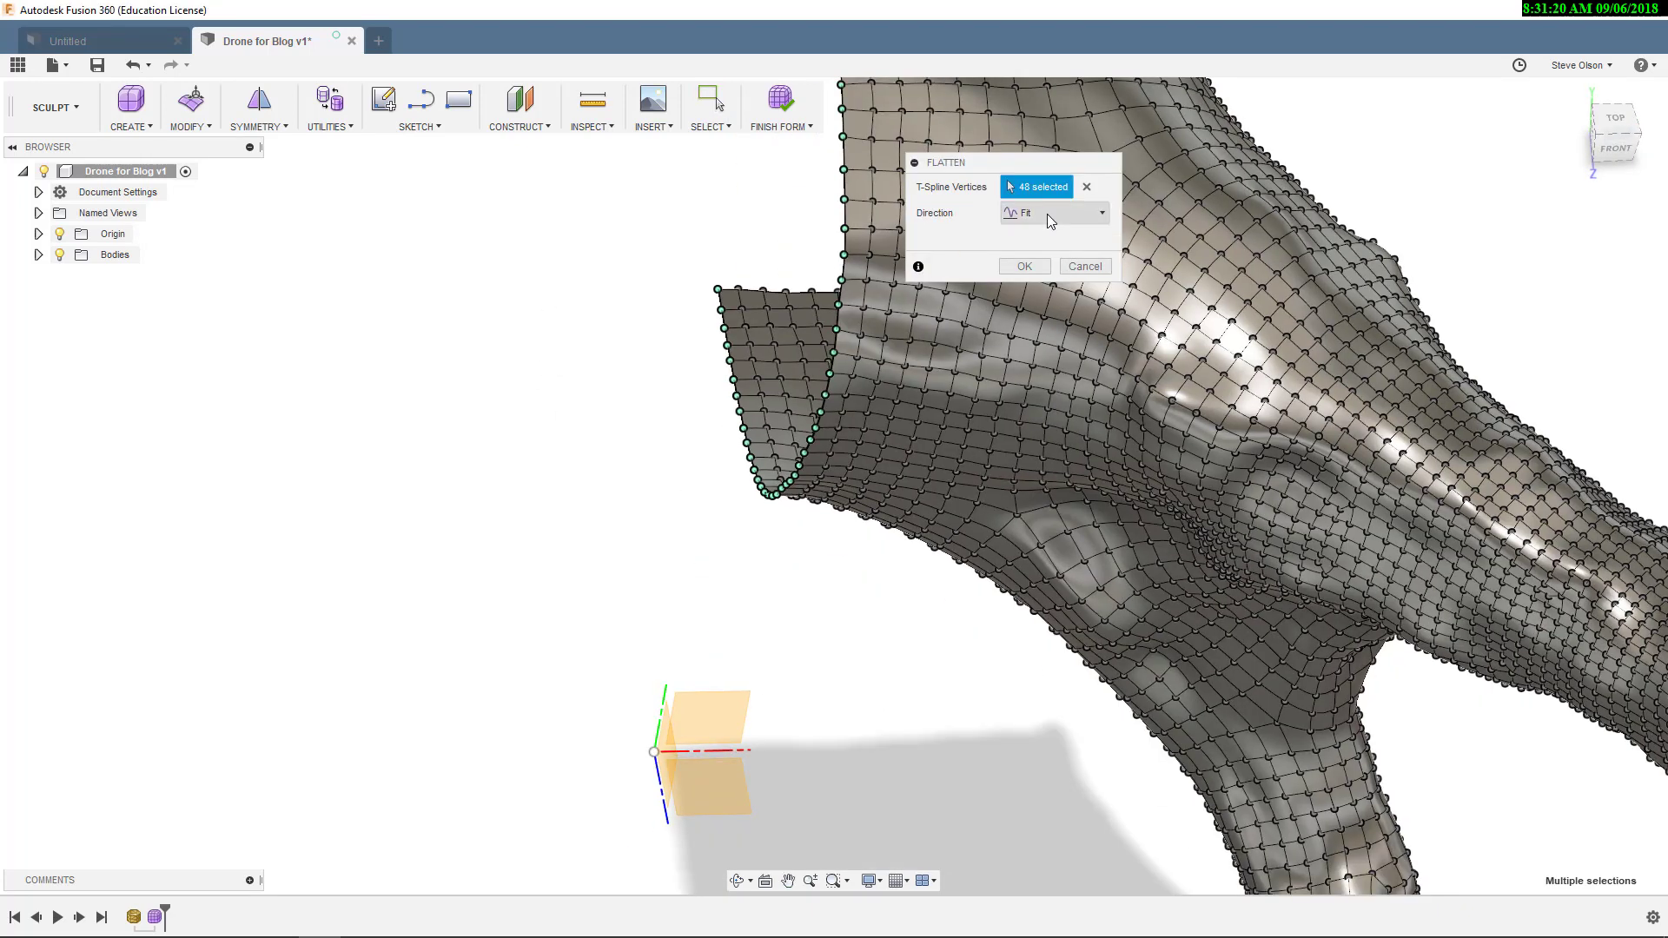
pyautogui.click(1046, 214)
pyautogui.click(1050, 260)
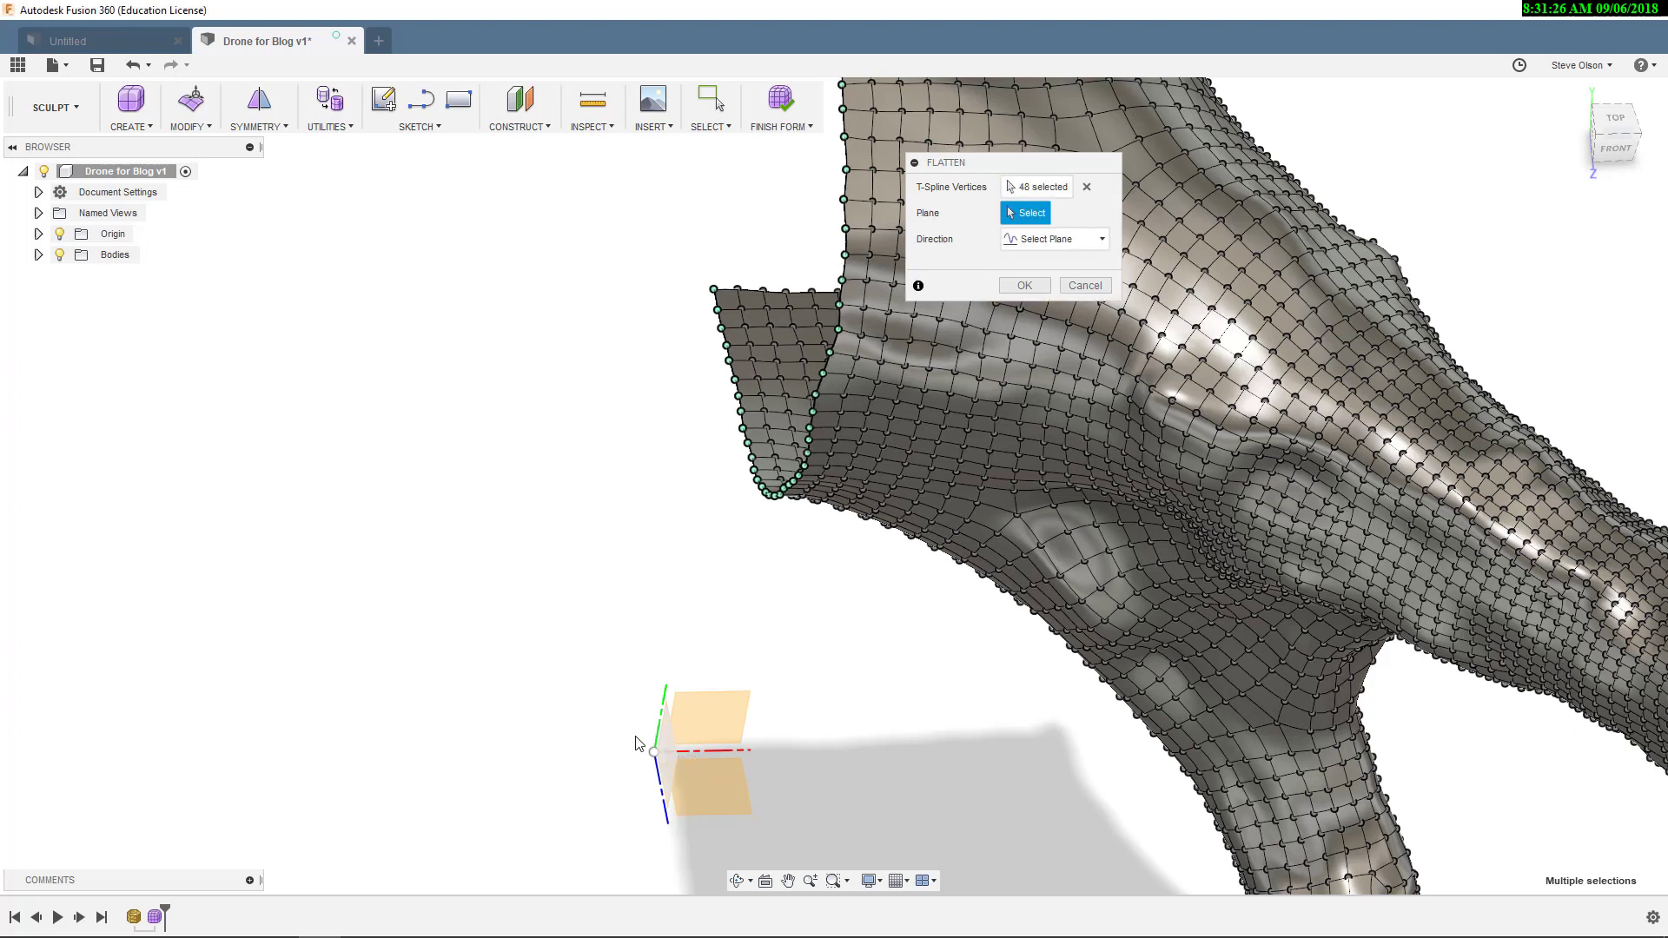
pyautogui.click(1066, 384)
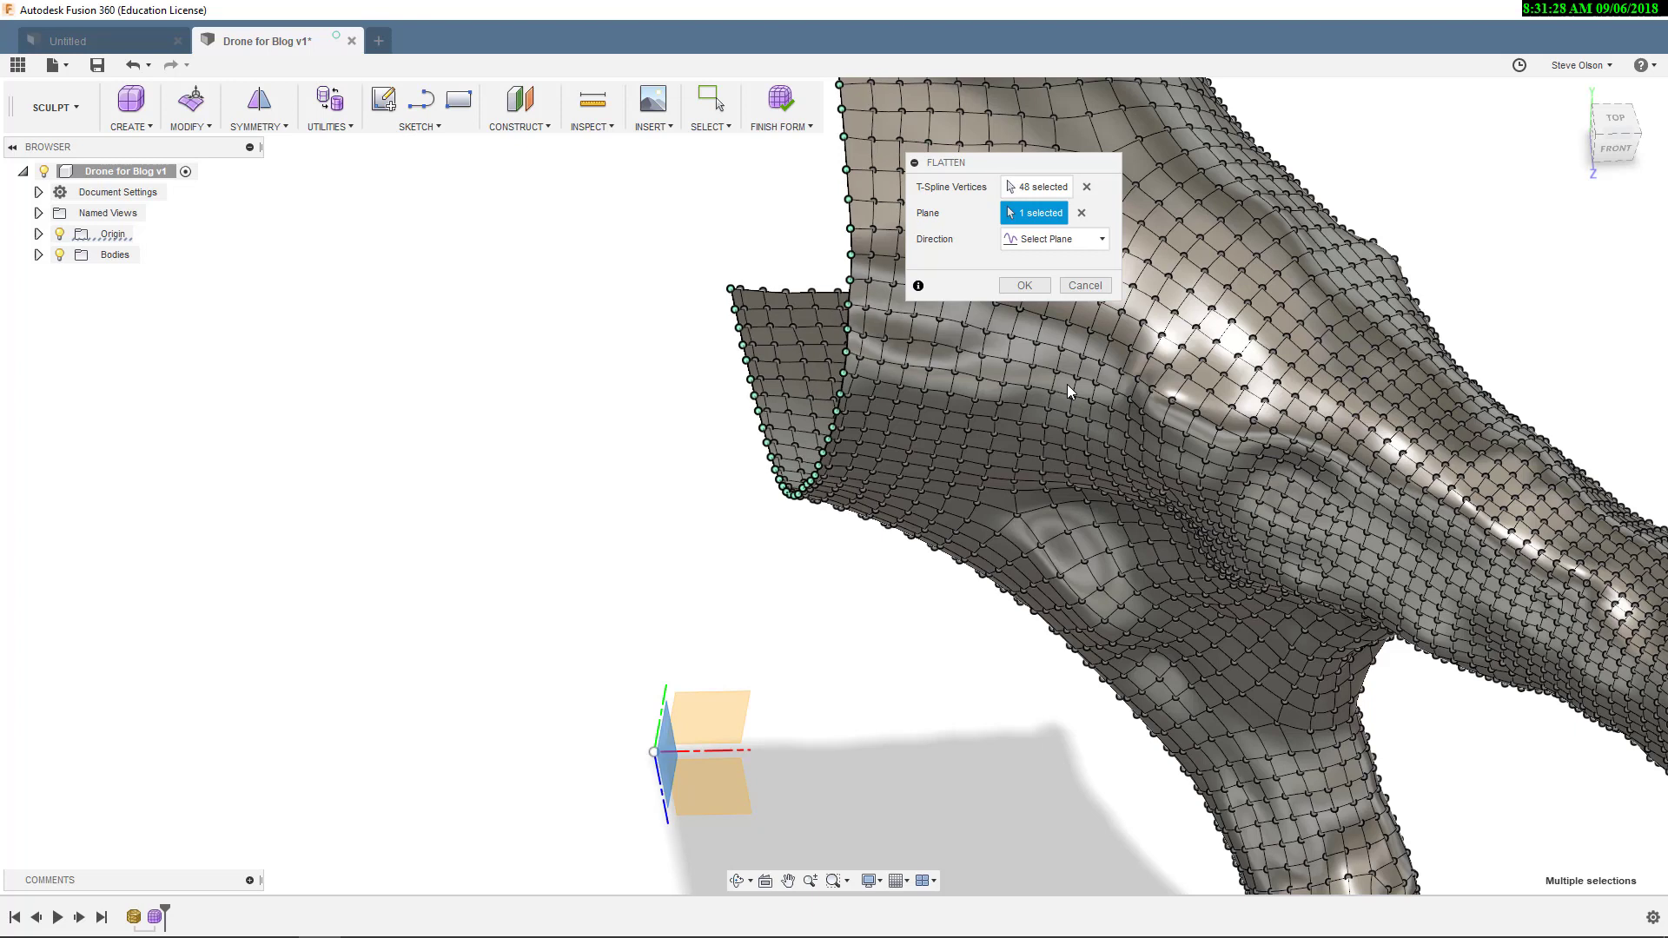
pyautogui.click(1022, 289)
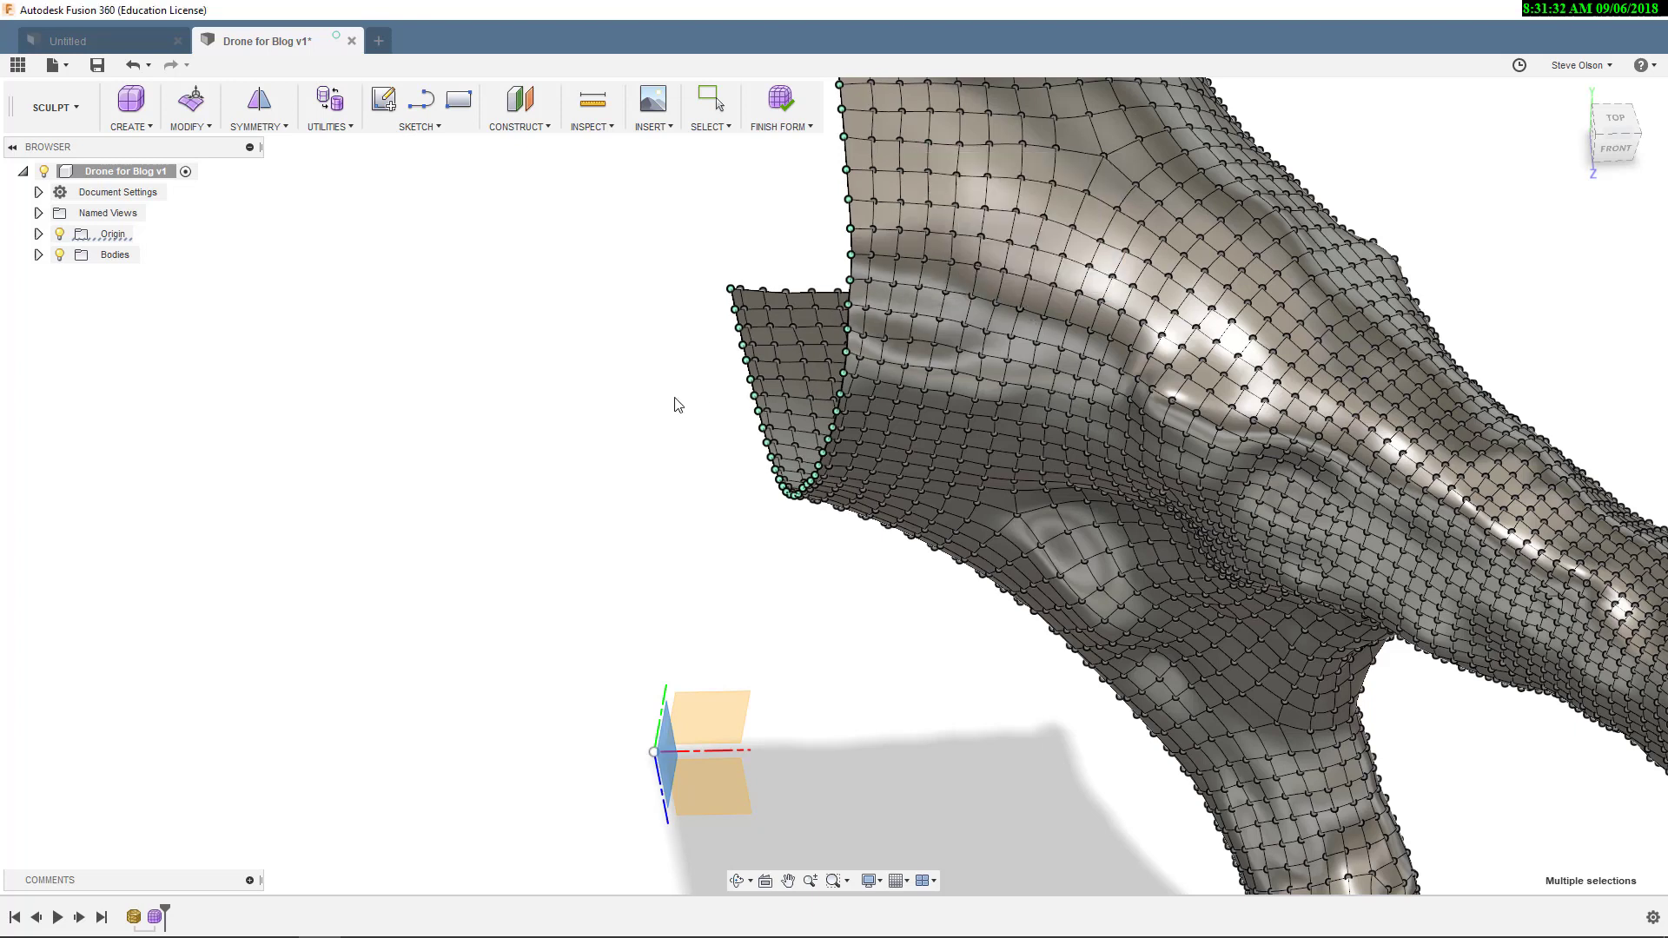
pyautogui.press('Escape')
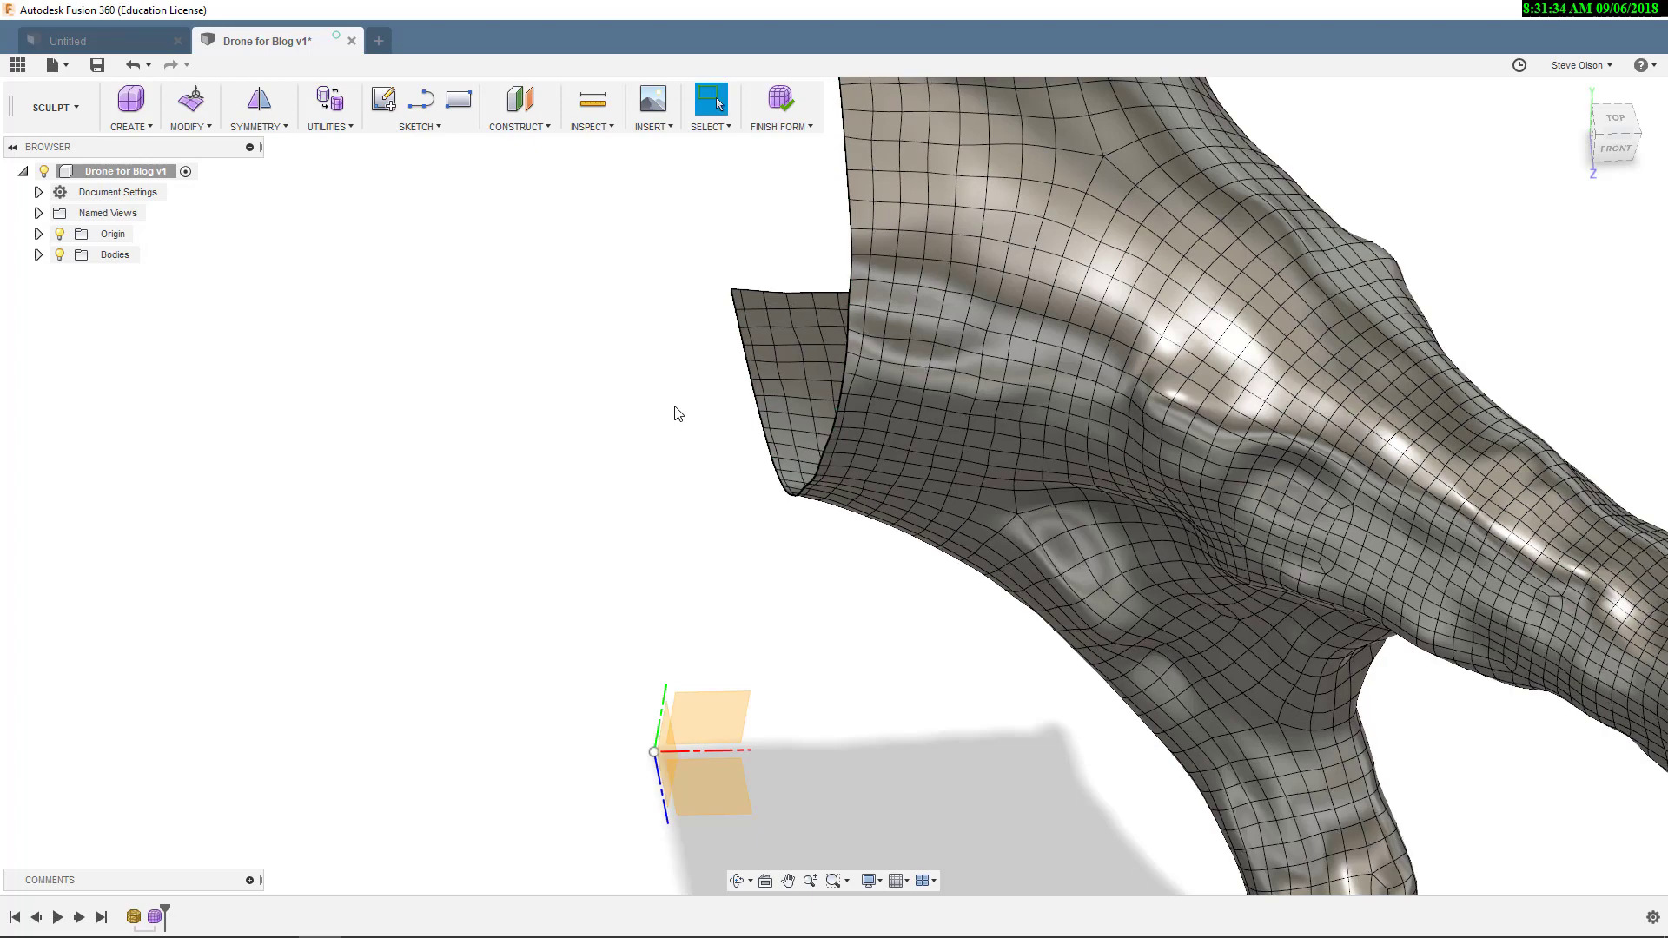
# - Select the open top boundary loop and repeat Flatten onto the XY plane
pyautogui.scroll(-2, 673, 390)
pyautogui.moveTo(666, 362)
pyautogui.keyDown('shift'); pyautogui.mouseDown(button='middle')
pyautogui.moveTo(644, 473)
pyautogui.moveTo(704, 356)
pyautogui.mouseUp(button='middle'); pyautogui.keyUp('shift')
pyautogui.doubleClick(703, 354)
pyautogui.rightClick(596, 361)
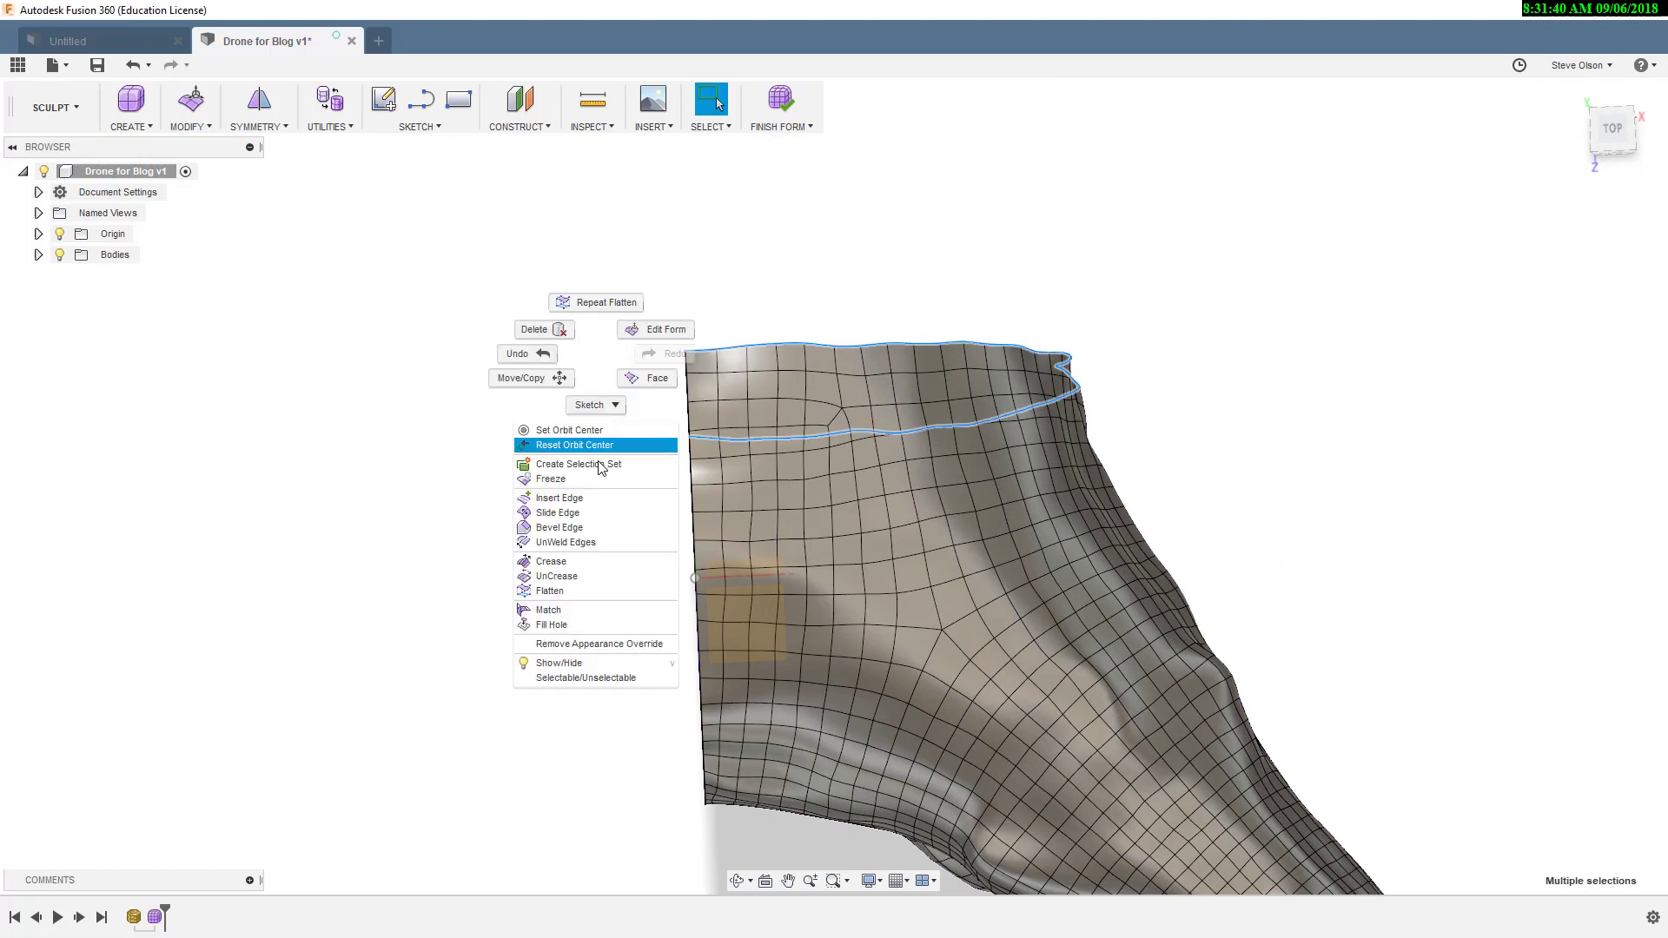
pyautogui.click(595, 302)
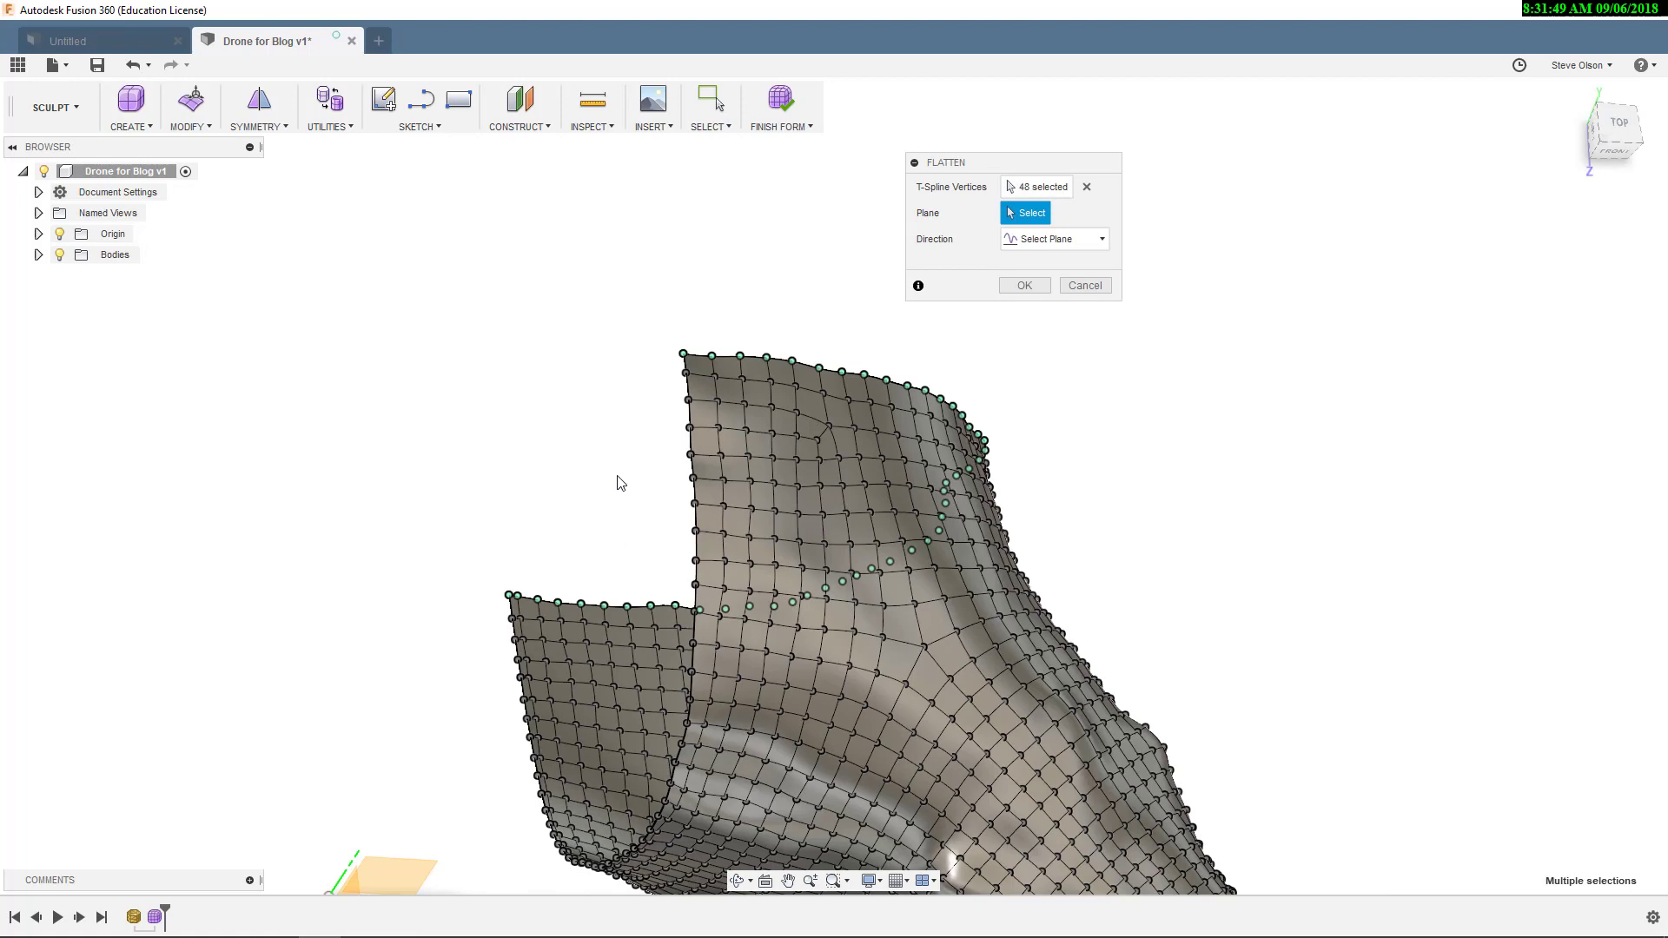
pyautogui.moveTo(641, 410); pyautogui.dragTo(763, 284, button='middle')
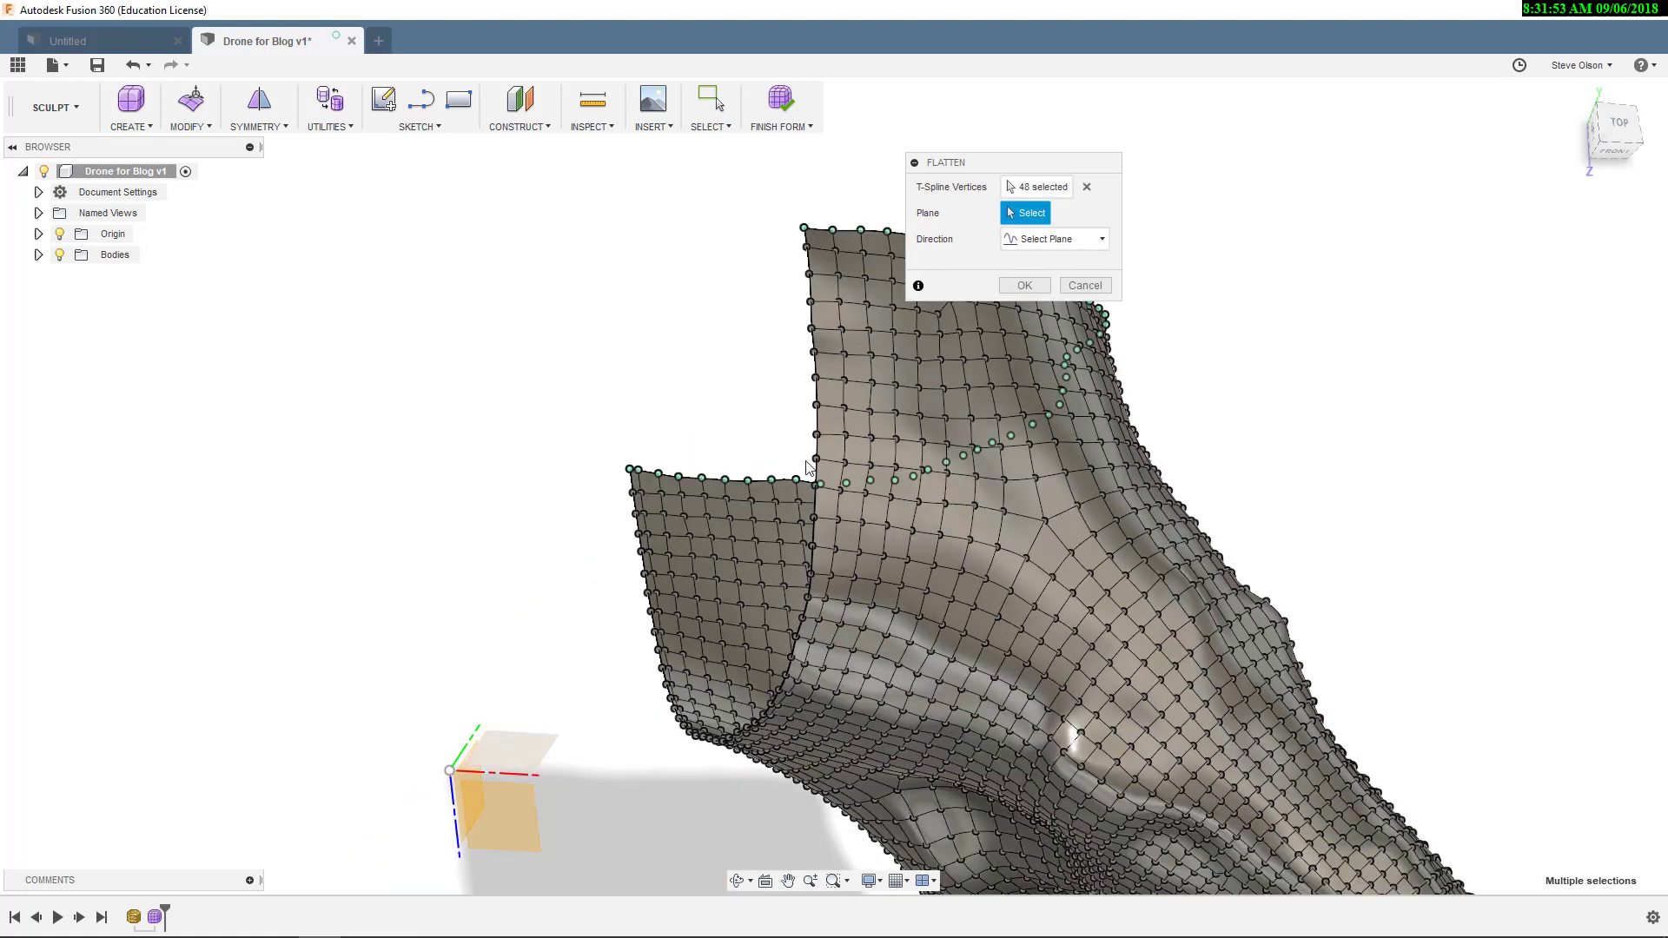
pyautogui.click(1024, 285)
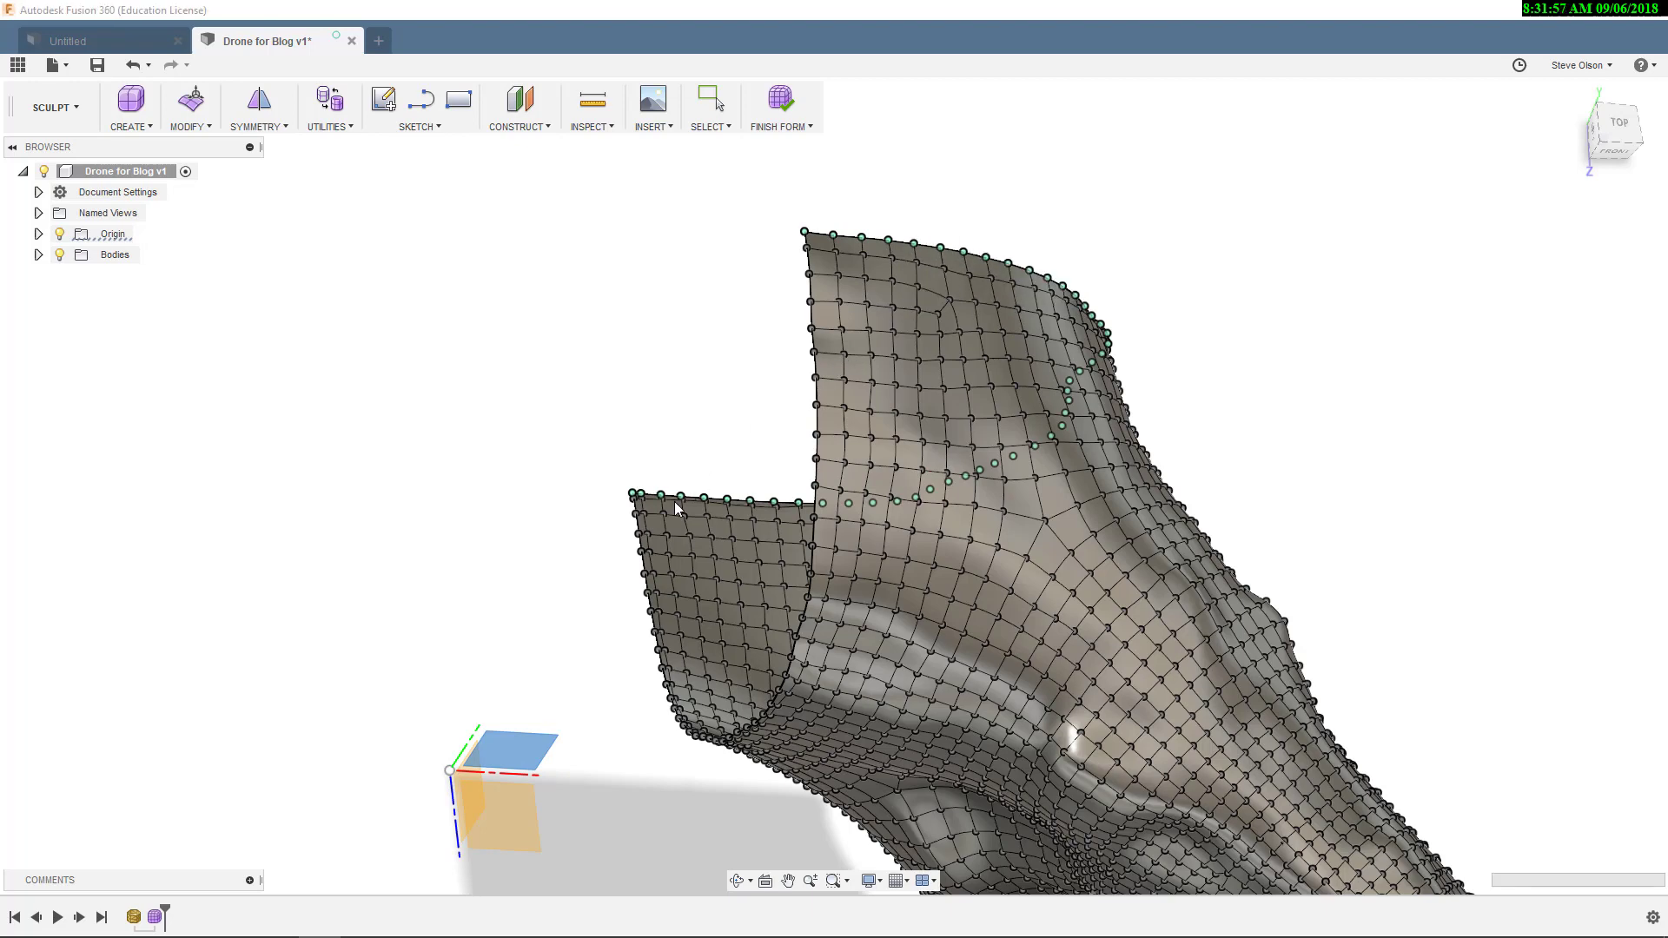
pyautogui.press('Escape')
pyautogui.scroll(5, 805, 409)
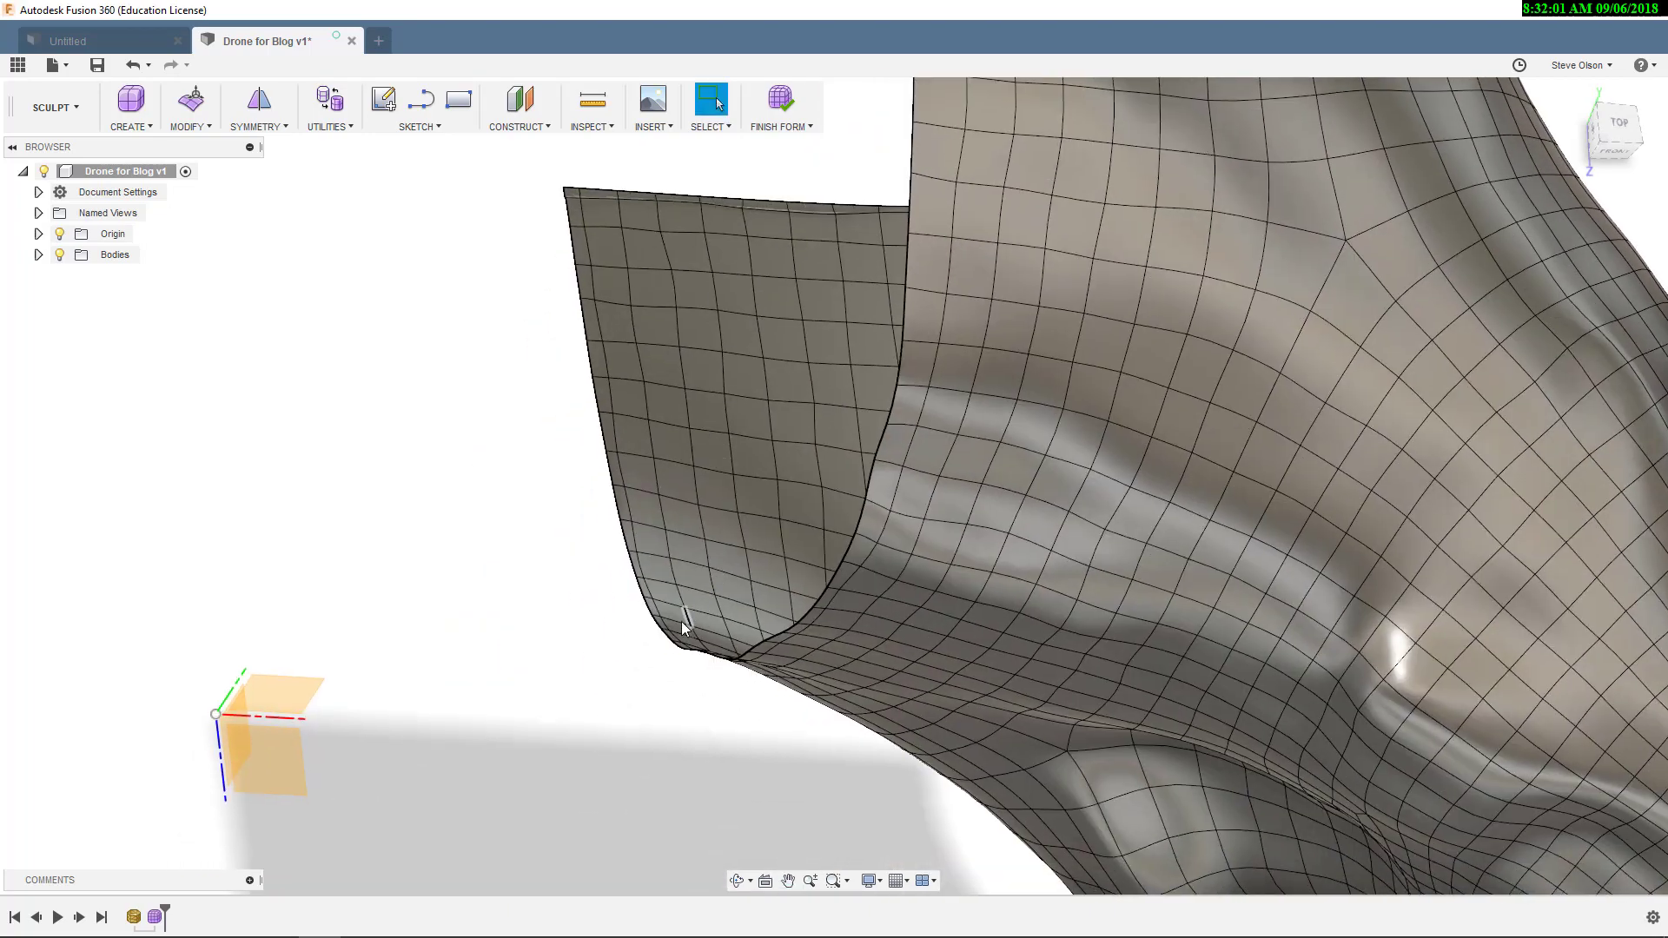
pyautogui.moveTo(683, 627)
pyautogui.keyDown('shift'); pyautogui.mouseDown(button='middle')
pyautogui.moveTo(735, 522)
pyautogui.moveTo(730, 599)
pyautogui.moveTo(678, 540)
pyautogui.moveTo(695, 637)
pyautogui.moveTo(637, 544)
pyautogui.moveTo(662, 548)
pyautogui.moveTo(621, 591)
pyautogui.moveTo(614, 655)
pyautogui.moveTo(622, 626)
pyautogui.mouseUp(button='middle'); pyautogui.keyUp('shift')
pyautogui.scroll(-10, 695, 629)
pyautogui.scroll(3, 600, 354)
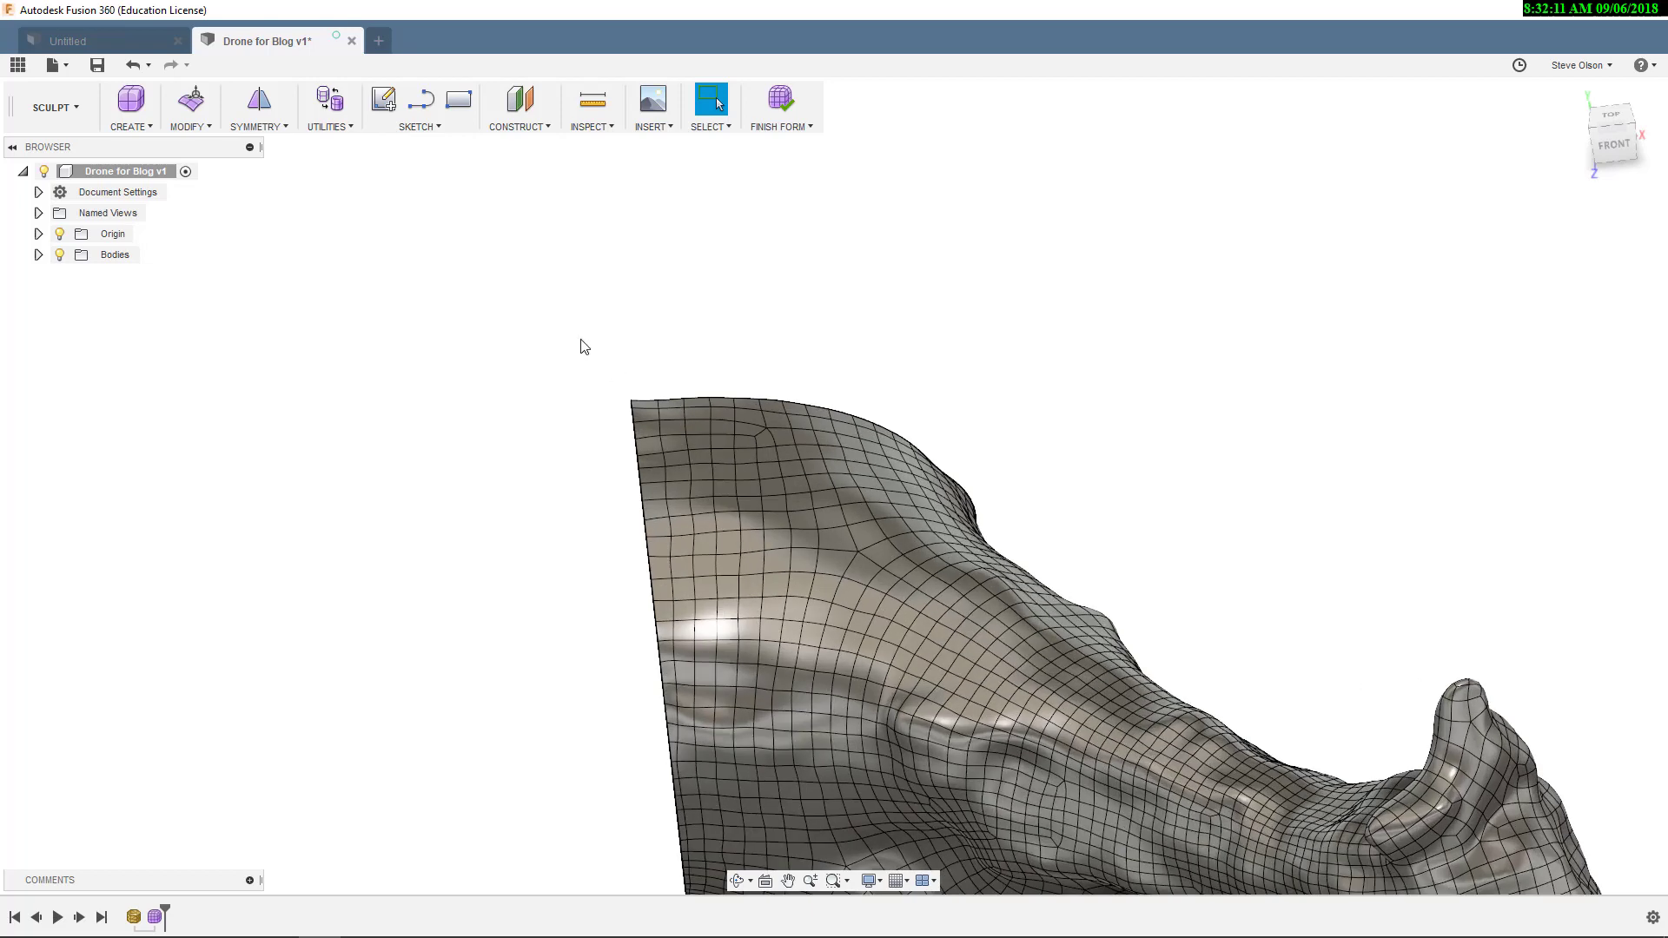
pyautogui.scroll(2, 660, 431)
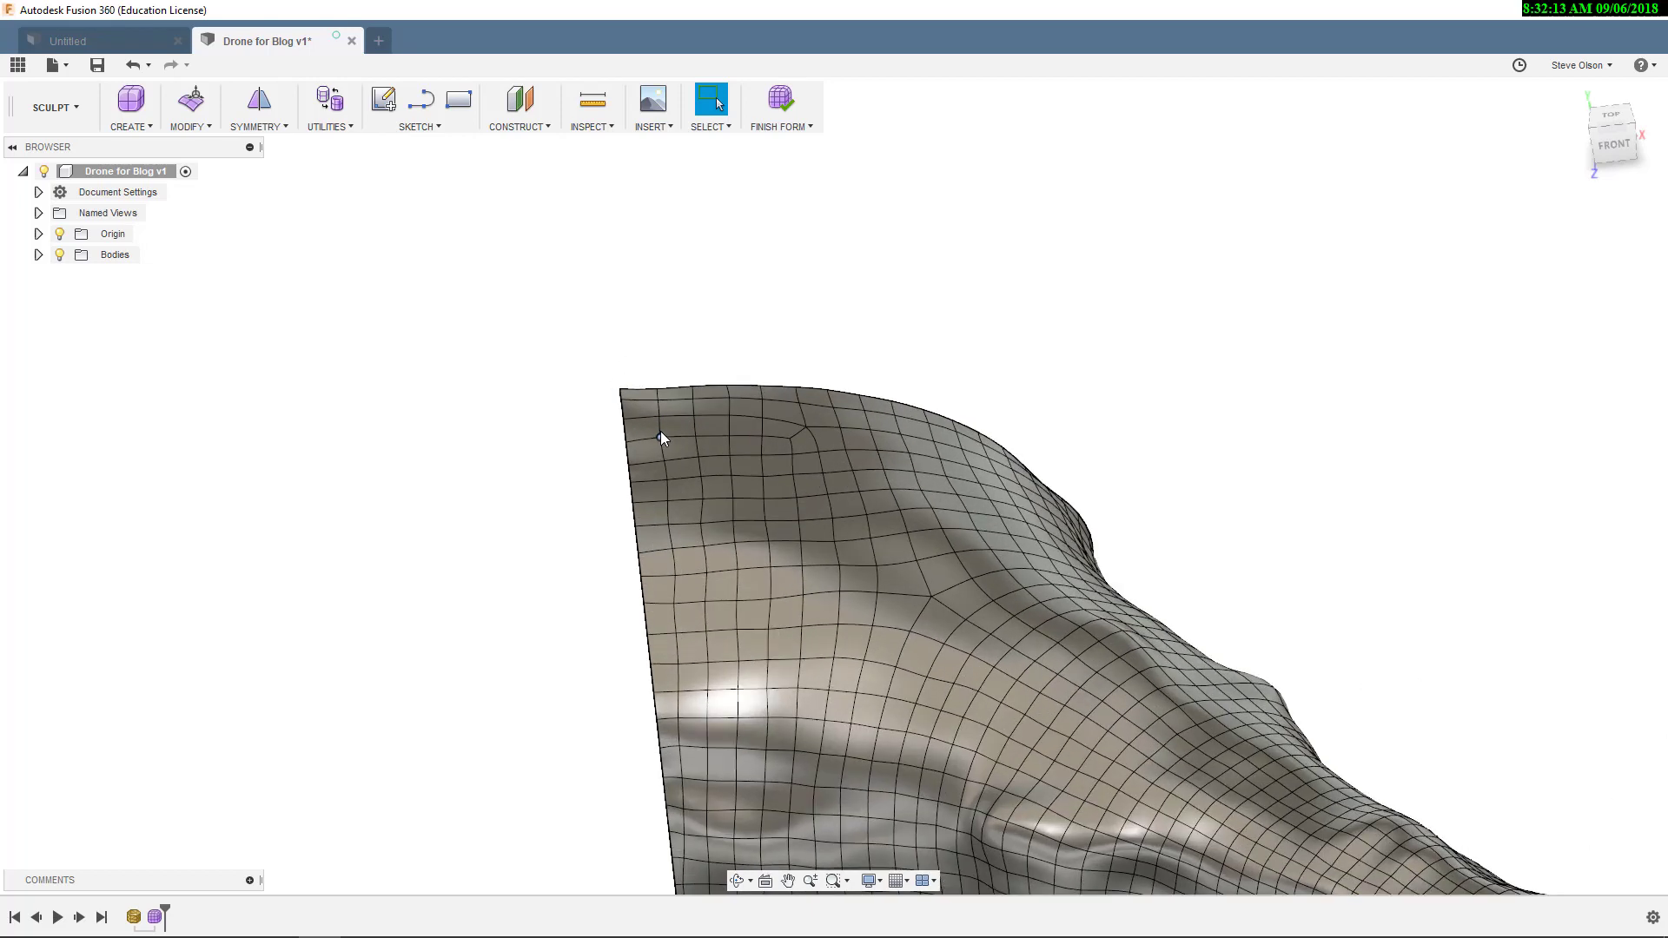
pyautogui.doubleClick(660, 425)
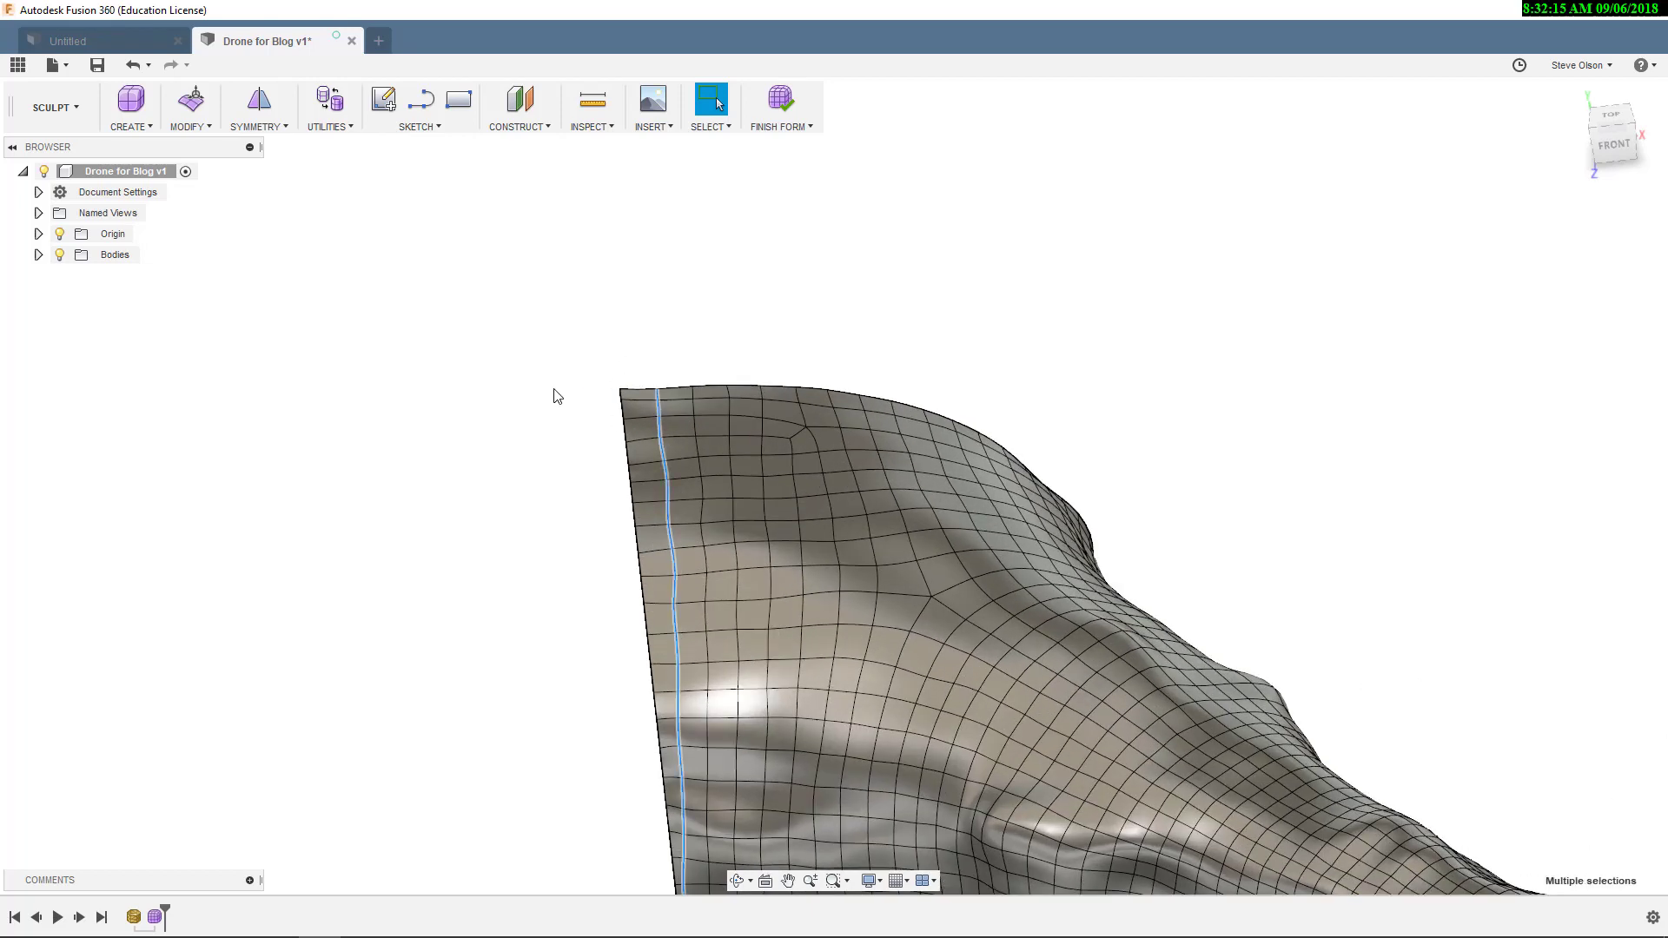
pyautogui.scroll(-1, 527, 276)
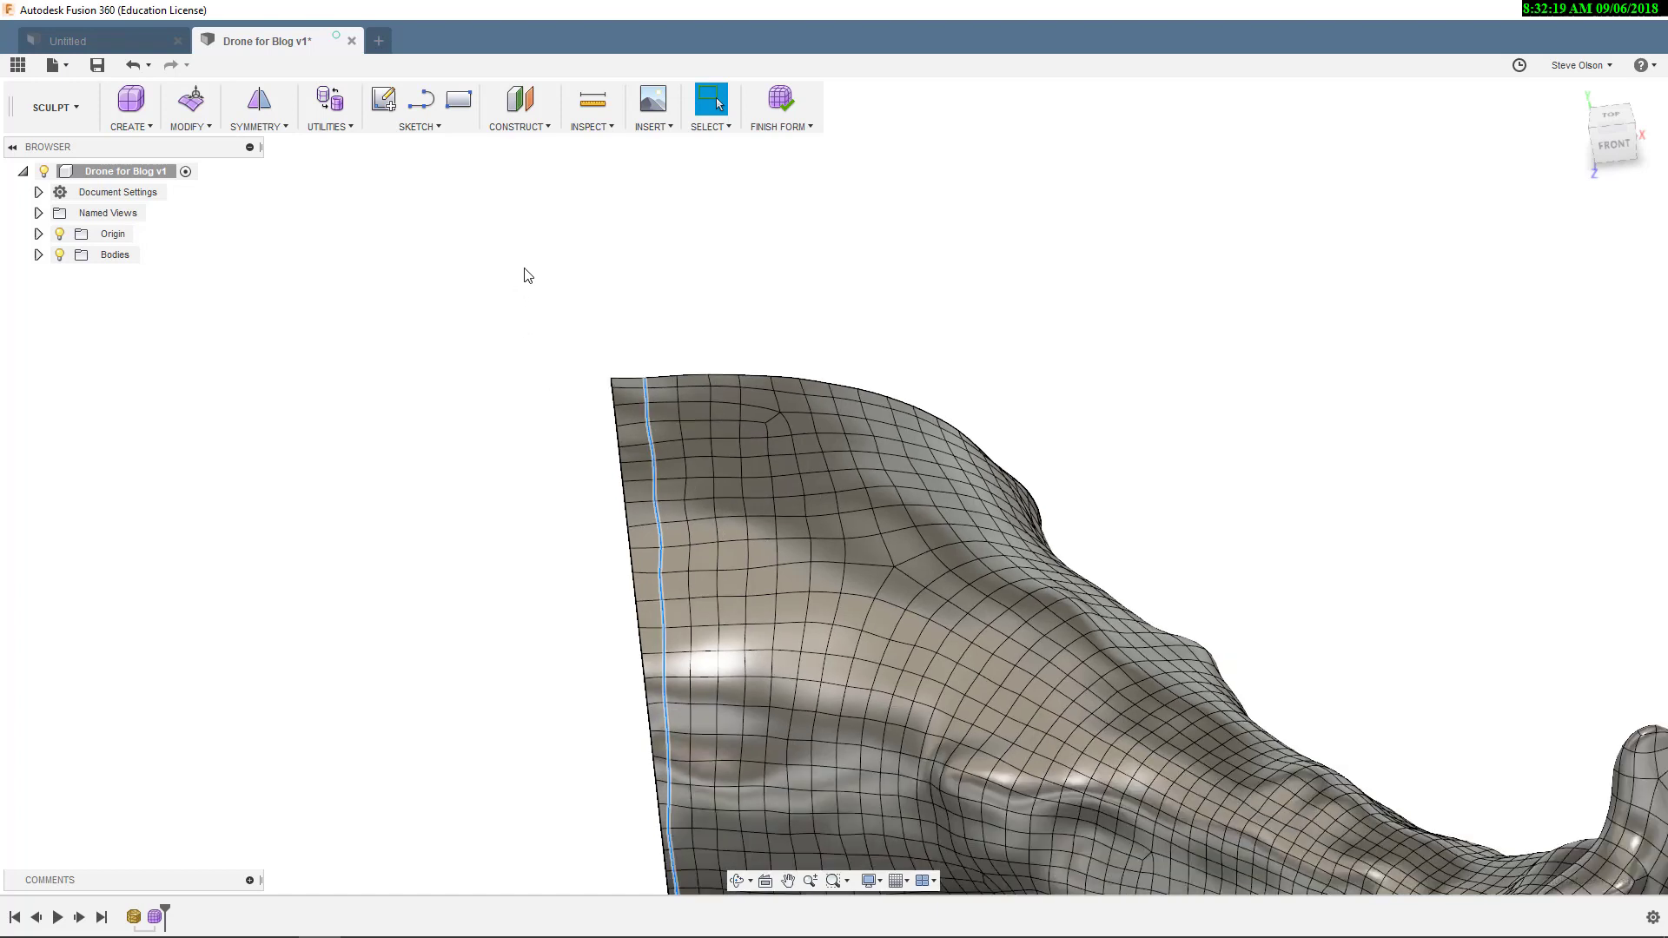
pyautogui.click(524, 275)
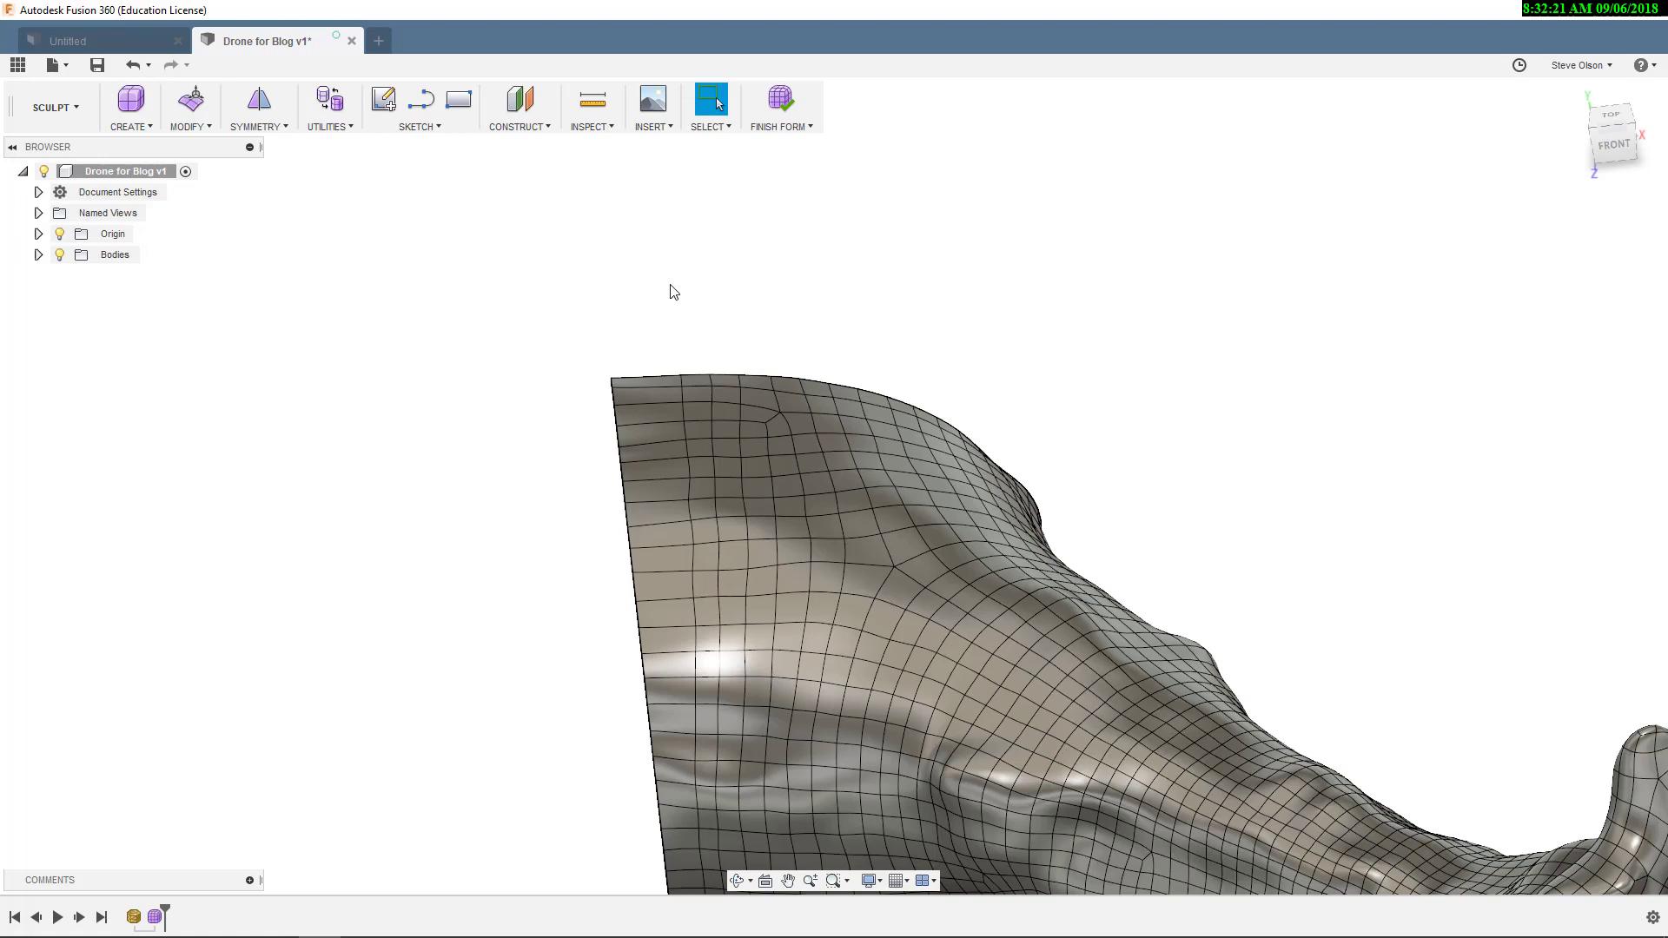
pyautogui.scroll(-1, 695, 282)
pyautogui.keyDown('shift'); pyautogui.moveTo(749, 257); pyautogui.dragTo(739, 347, button='middle'); pyautogui.keyUp('shift')
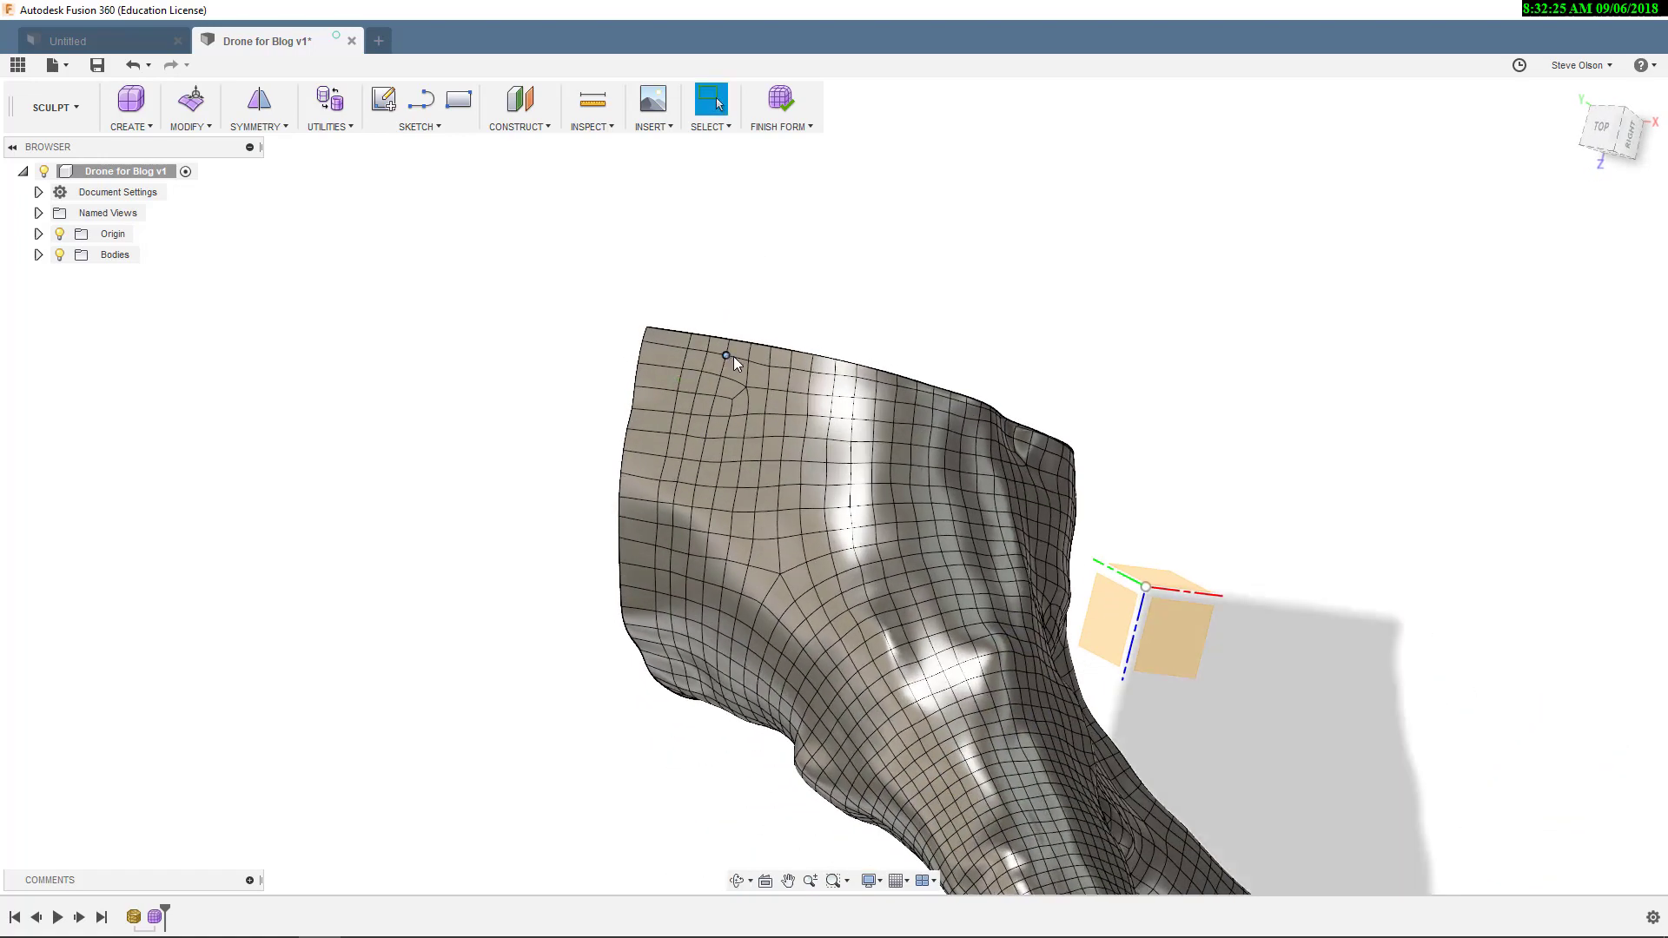
pyautogui.doubleClick(737, 357)
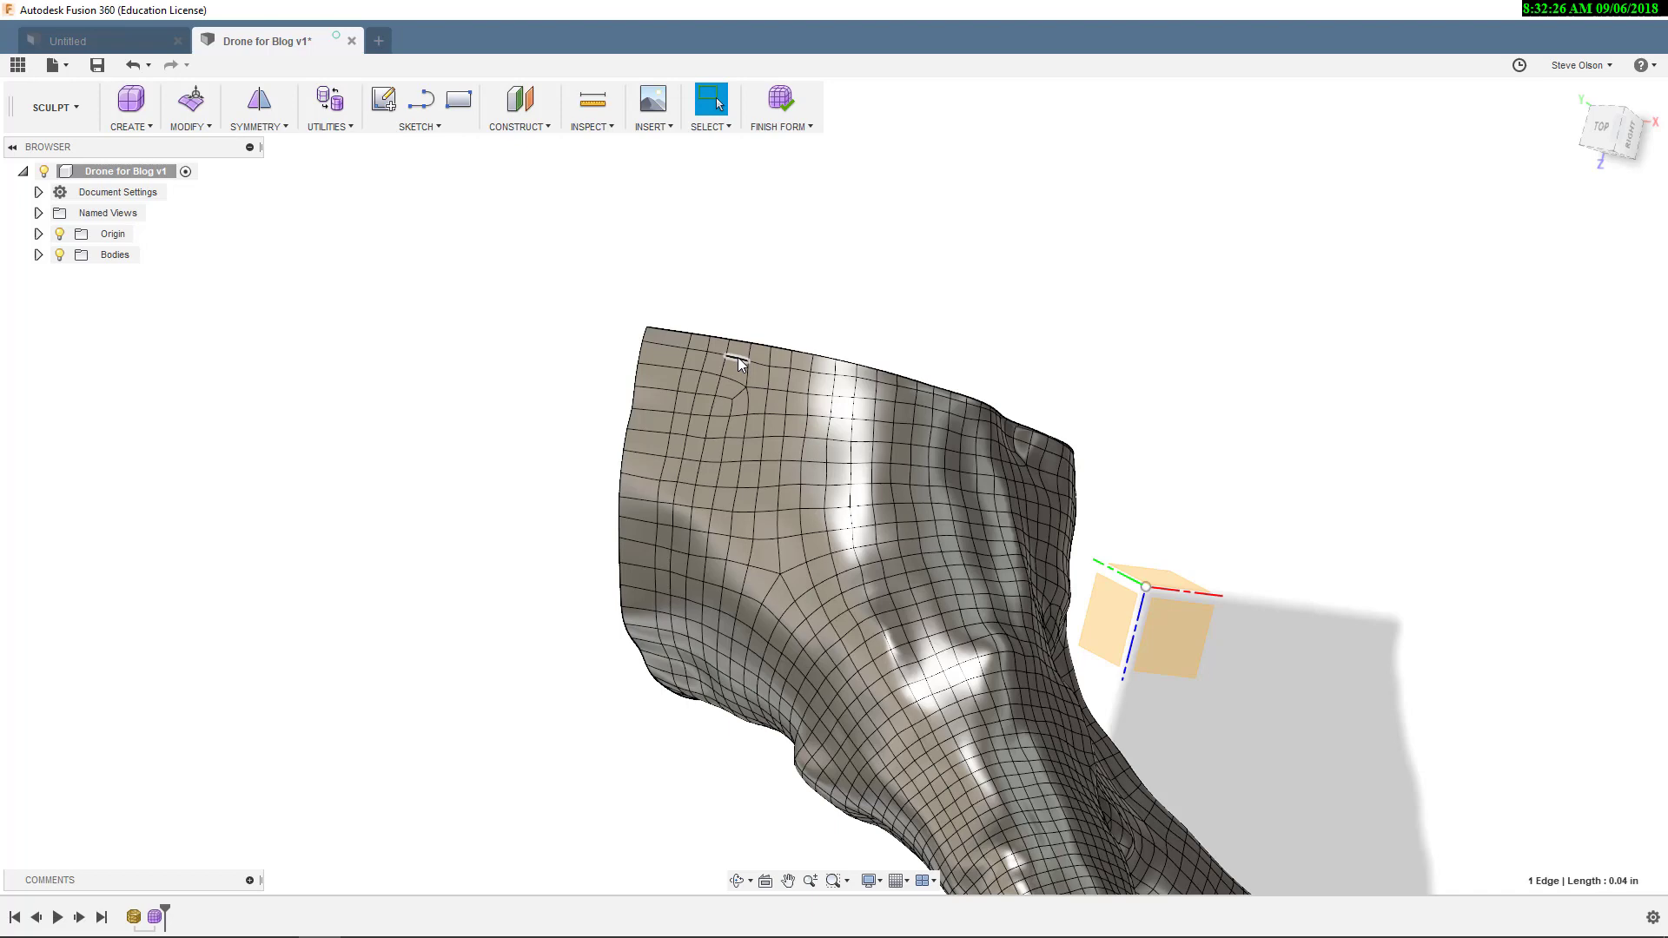
pyautogui.click(827, 243)
pyautogui.keyDown('shift'); pyautogui.moveTo(903, 313); pyautogui.dragTo(1150, 364, button='middle'); pyautogui.keyUp('shift')
pyautogui.press('Escape')
pyautogui.scroll(6, 1212, 466)
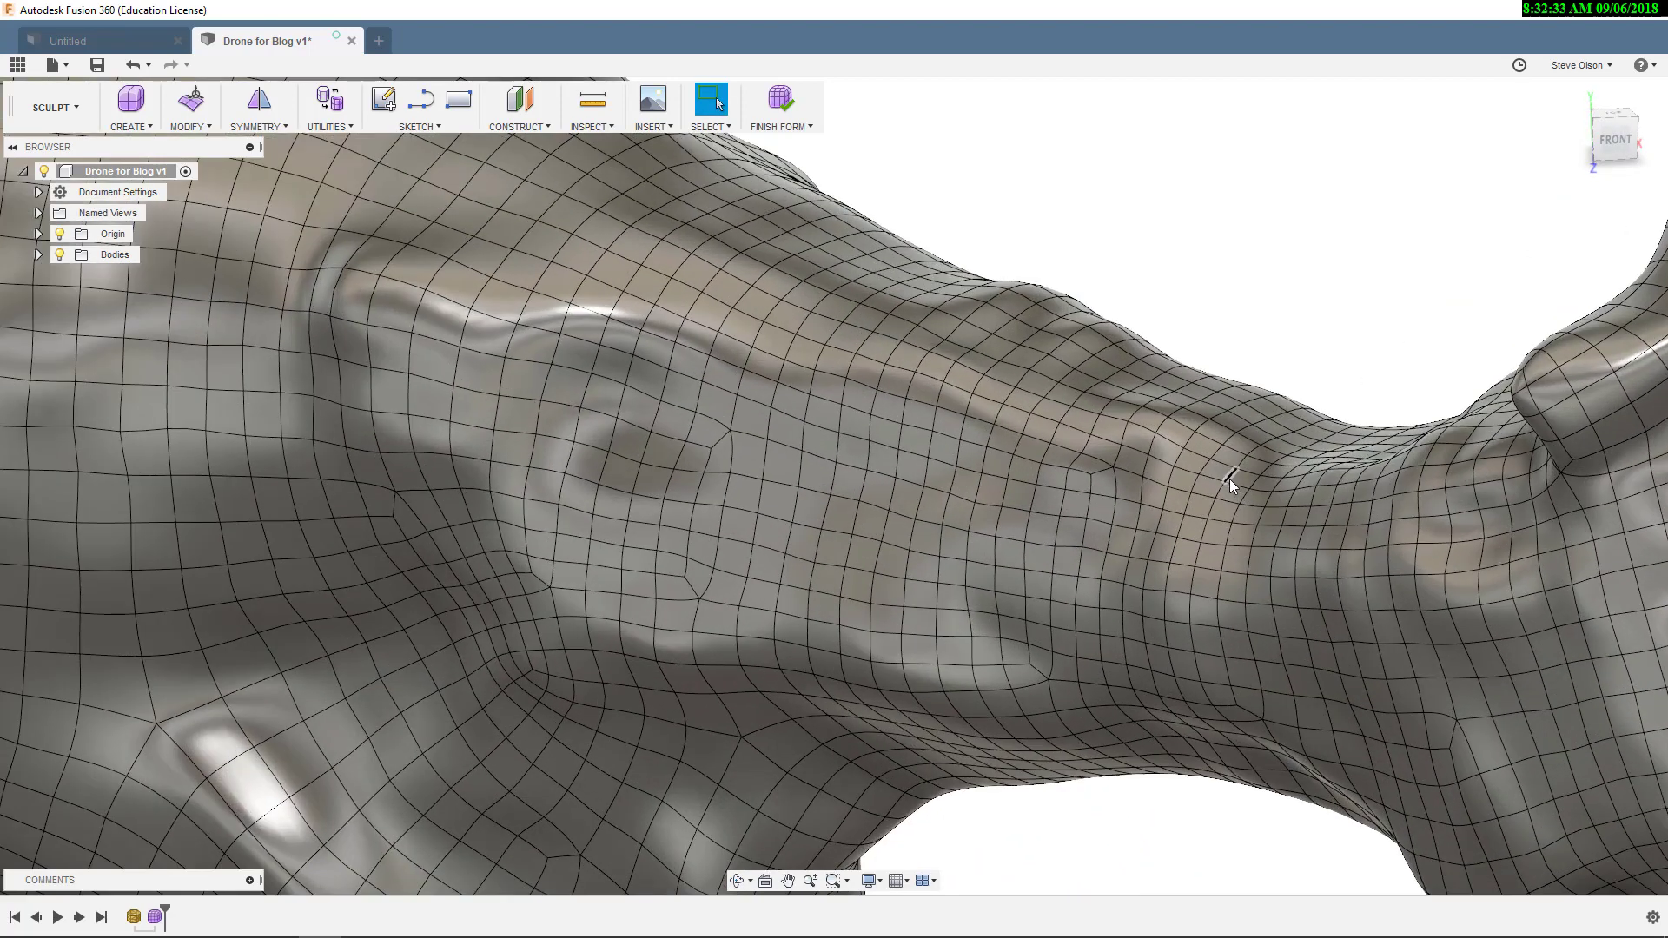
pyautogui.doubleClick(1195, 483)
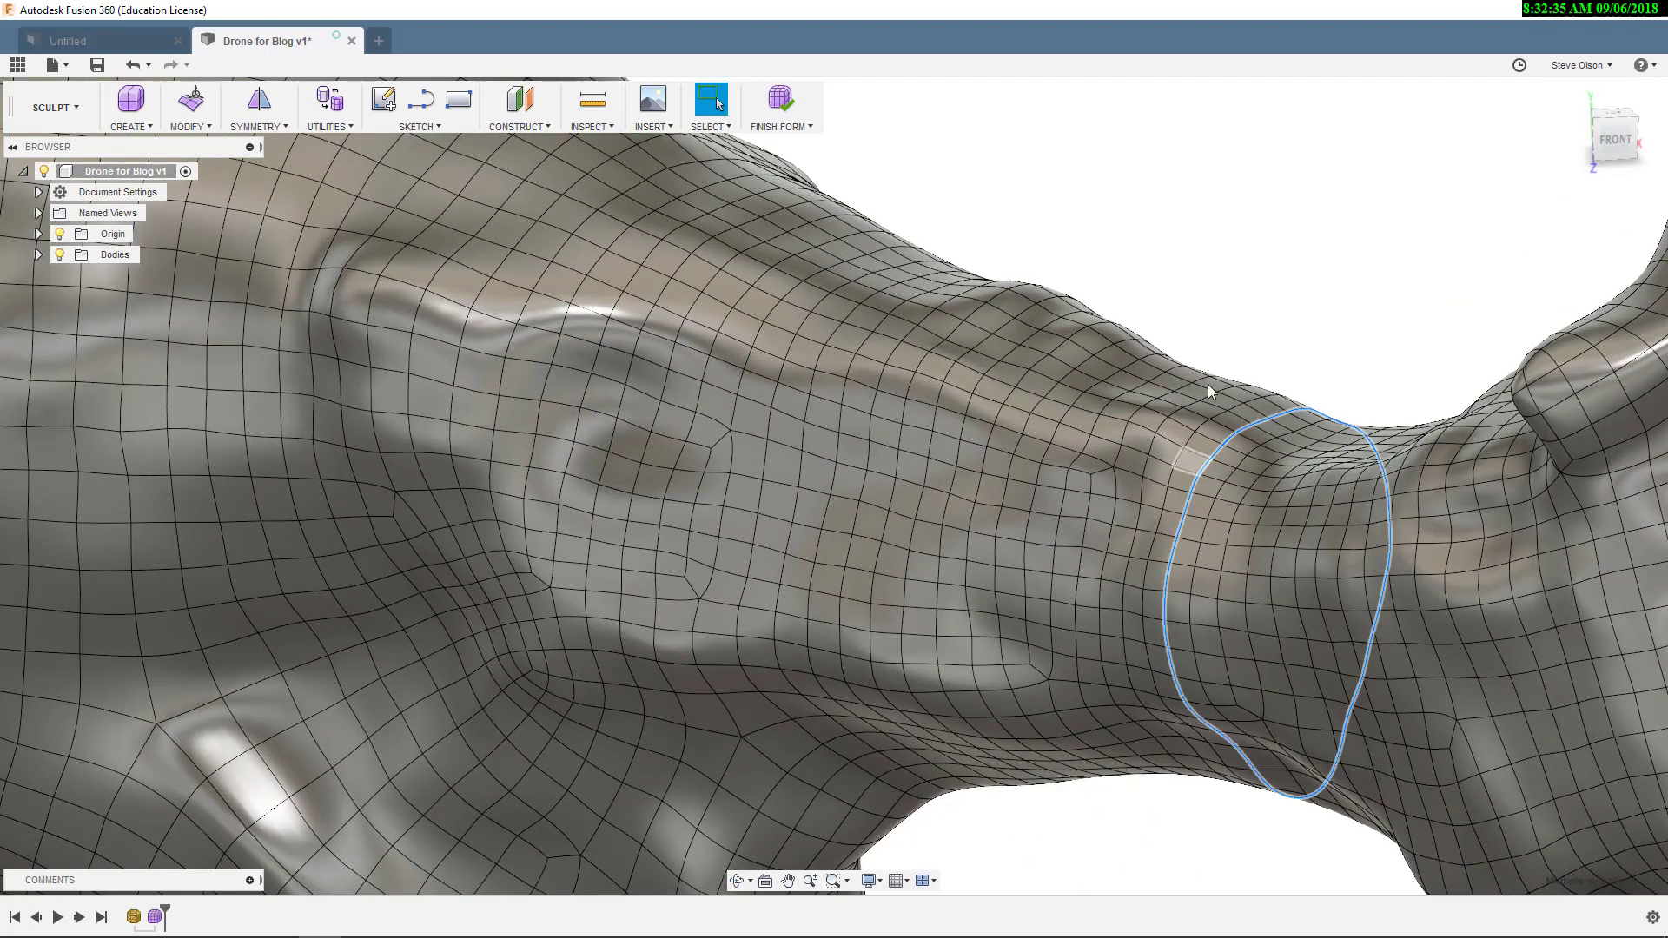
pyautogui.click(1221, 301)
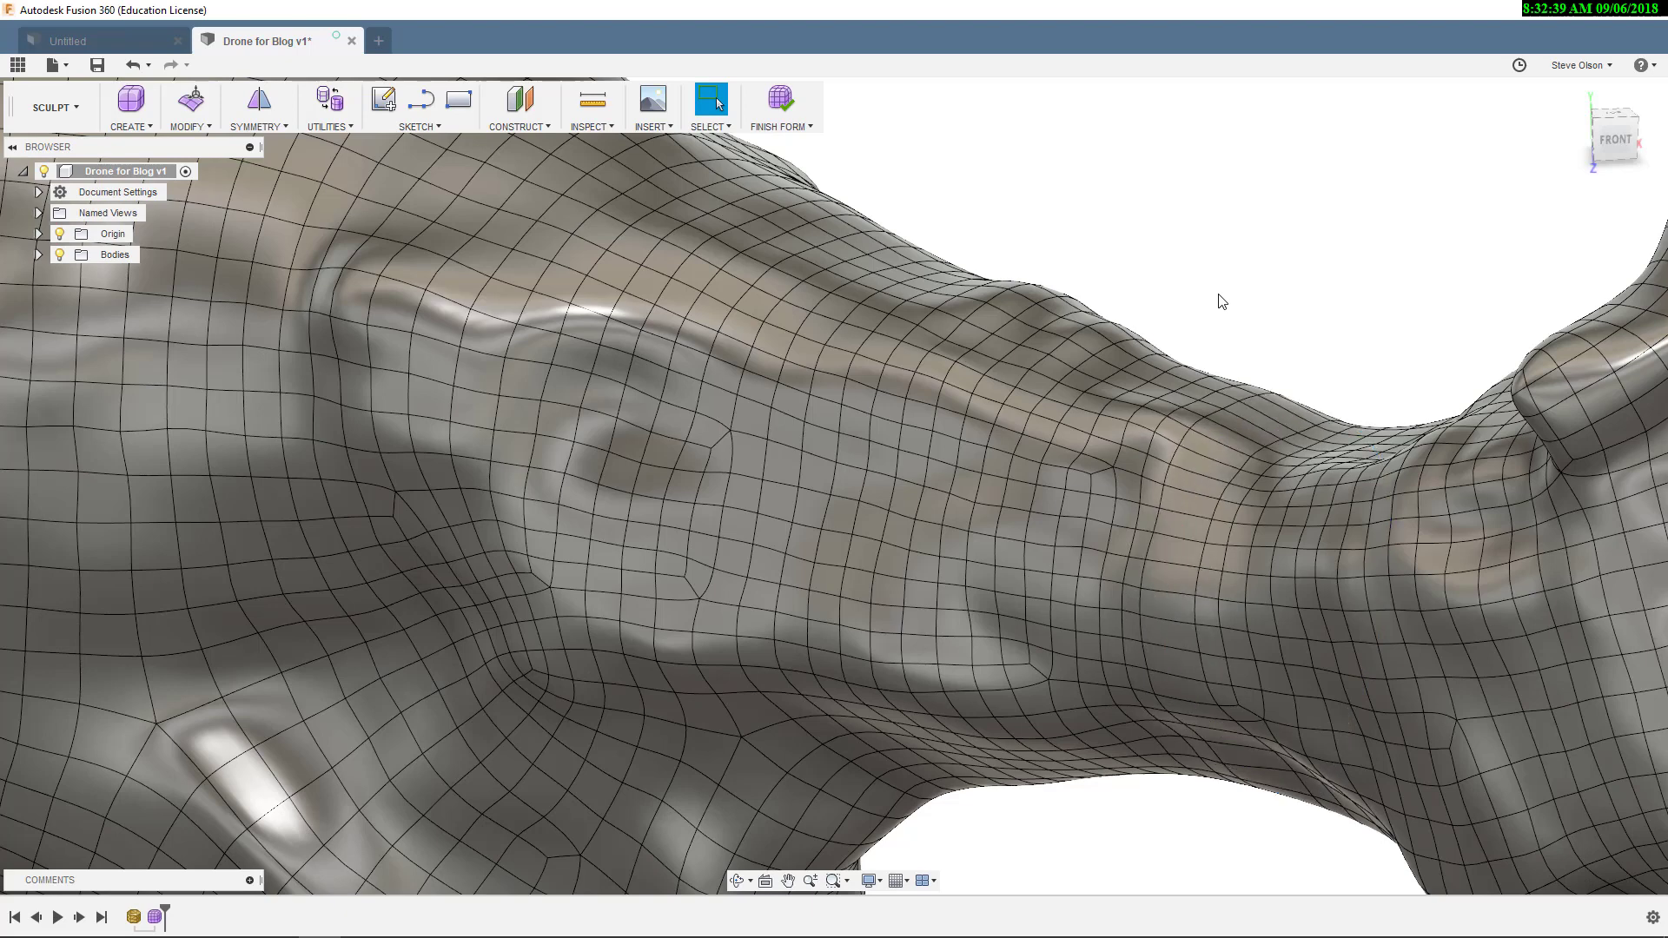
pyautogui.doubleClick(1150, 446)
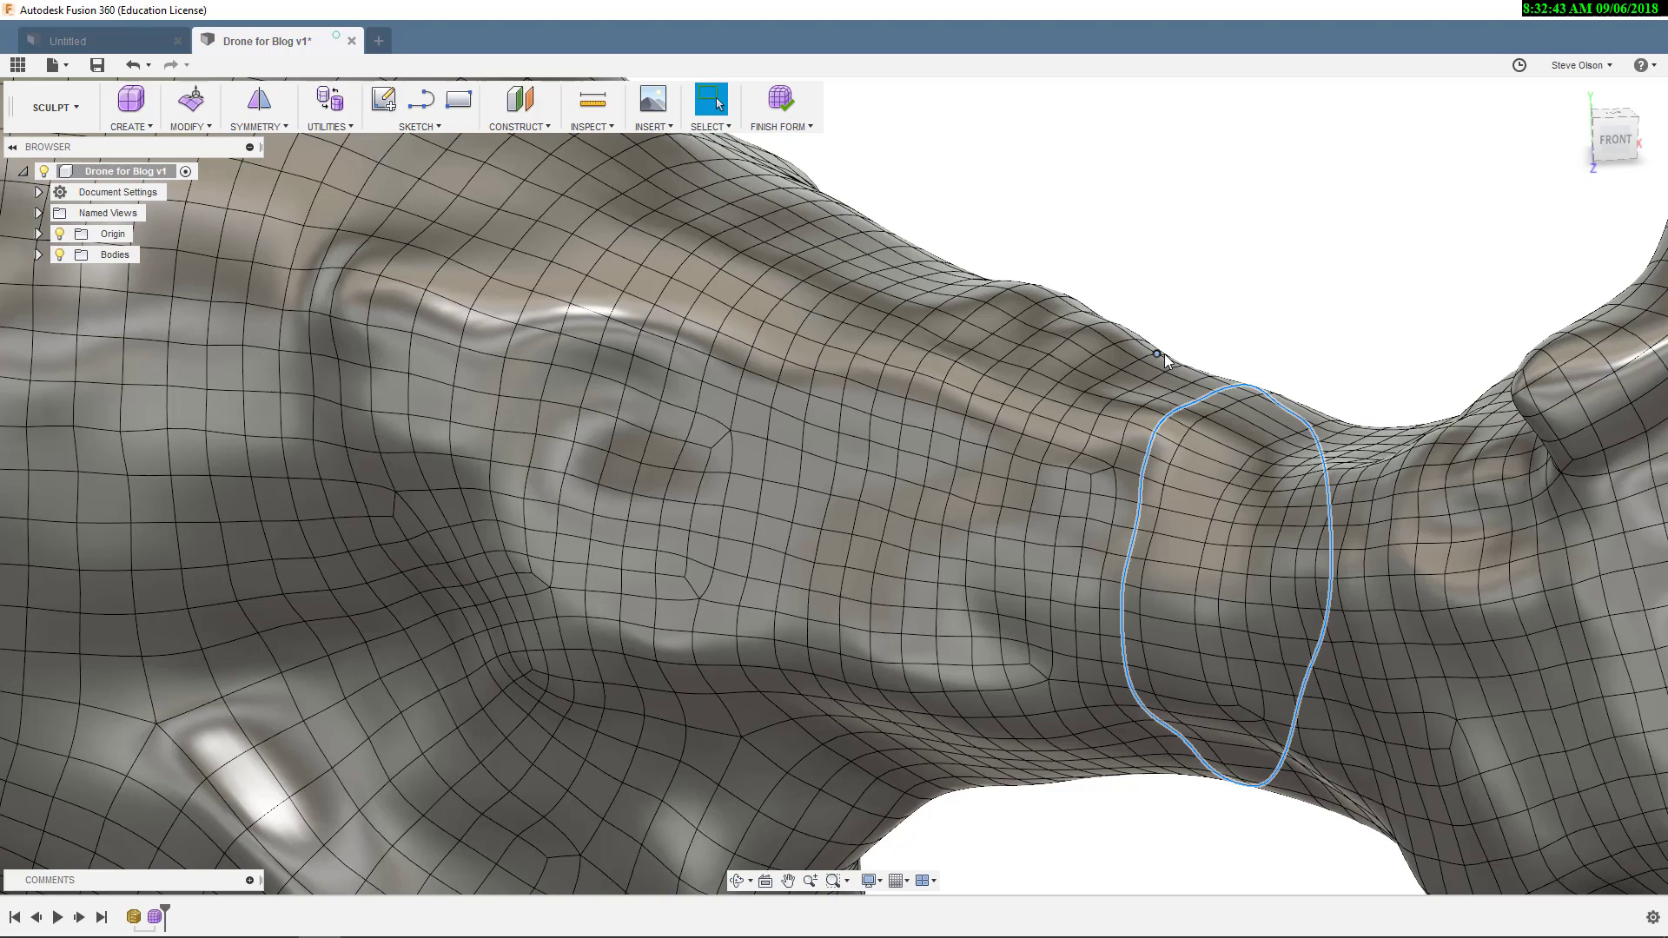
pyautogui.click(1163, 352)
pyautogui.keyDown('shift'); pyautogui.moveTo(1164, 352); pyautogui.dragTo(1245, 476, button='middle'); pyautogui.keyUp('shift')
pyautogui.scroll(-5, 1221, 497)
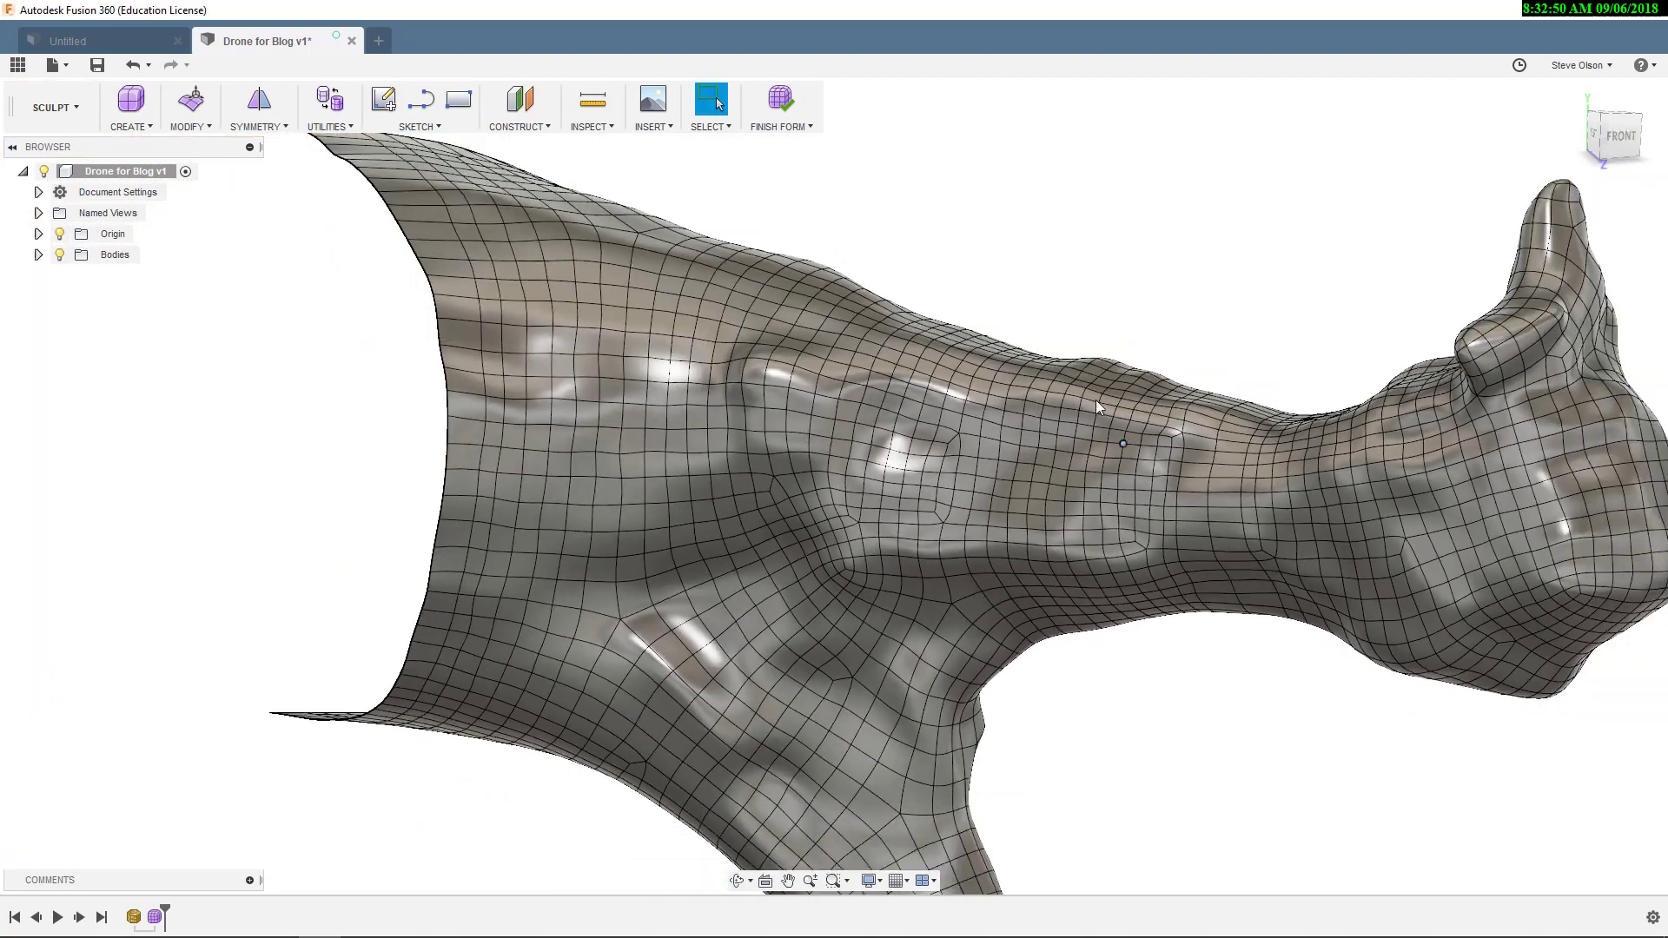
pyautogui.keyDown('shift'); pyautogui.moveTo(1096, 407); pyautogui.dragTo(1022, 428, button='middle'); pyautogui.keyUp('shift')
pyautogui.scroll(-3, 984, 424)
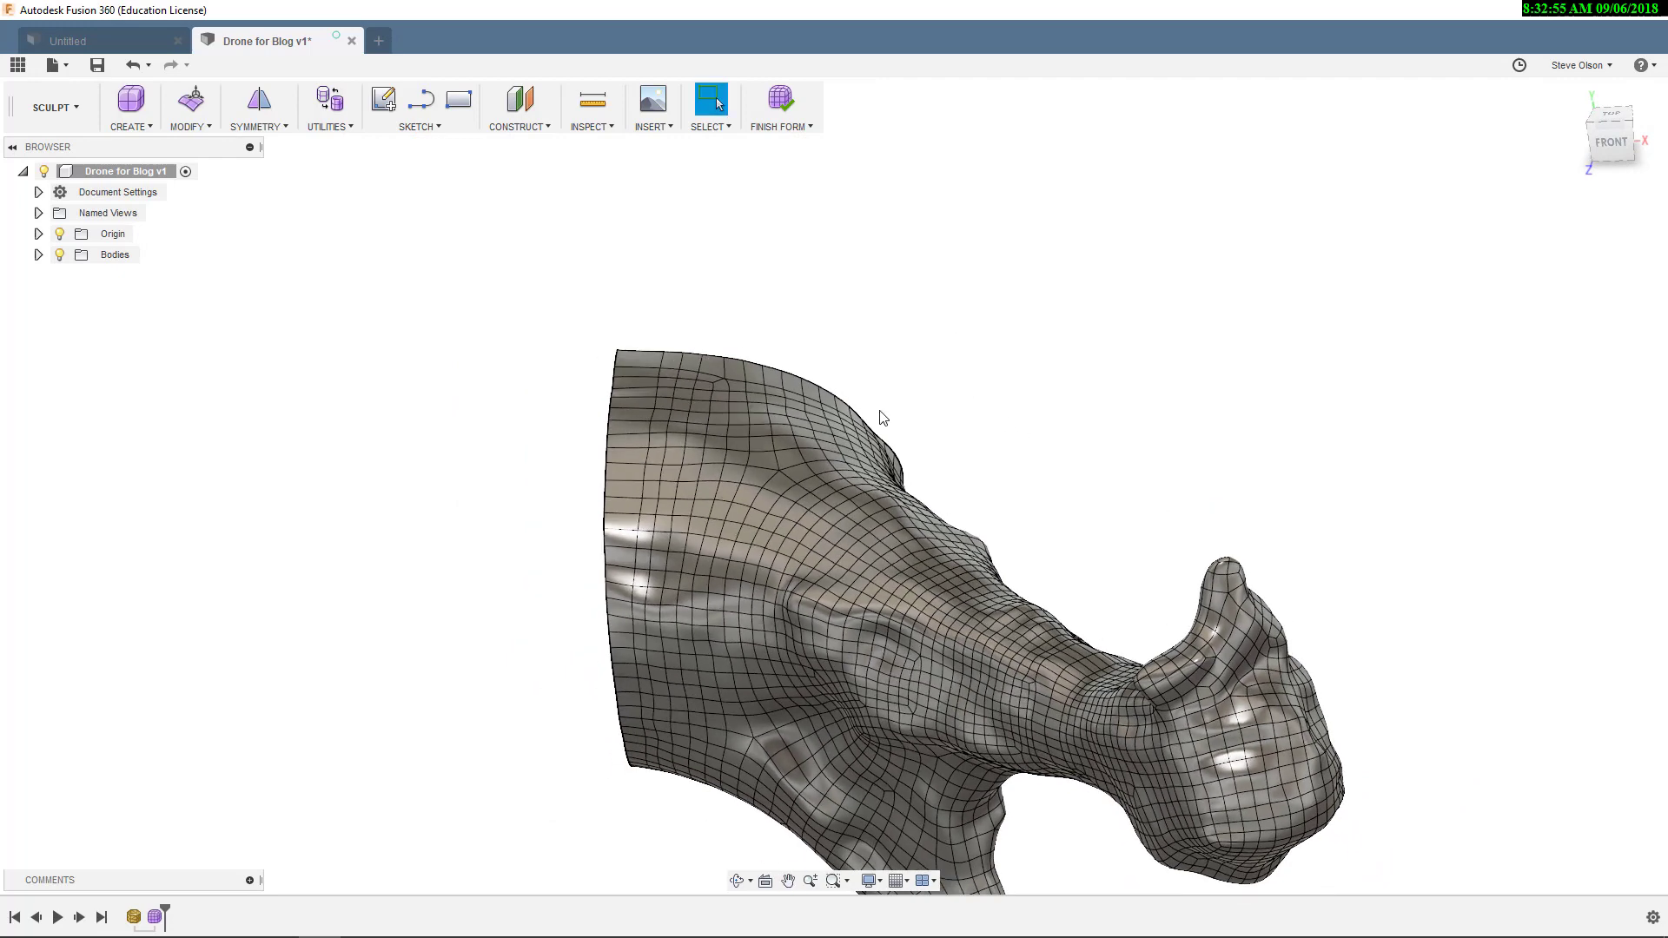
pyautogui.scroll(-5, 873, 409)
pyautogui.keyDown('shift'); pyautogui.moveTo(648, 517); pyautogui.dragTo(924, 413, button='middle'); pyautogui.keyUp('shift')
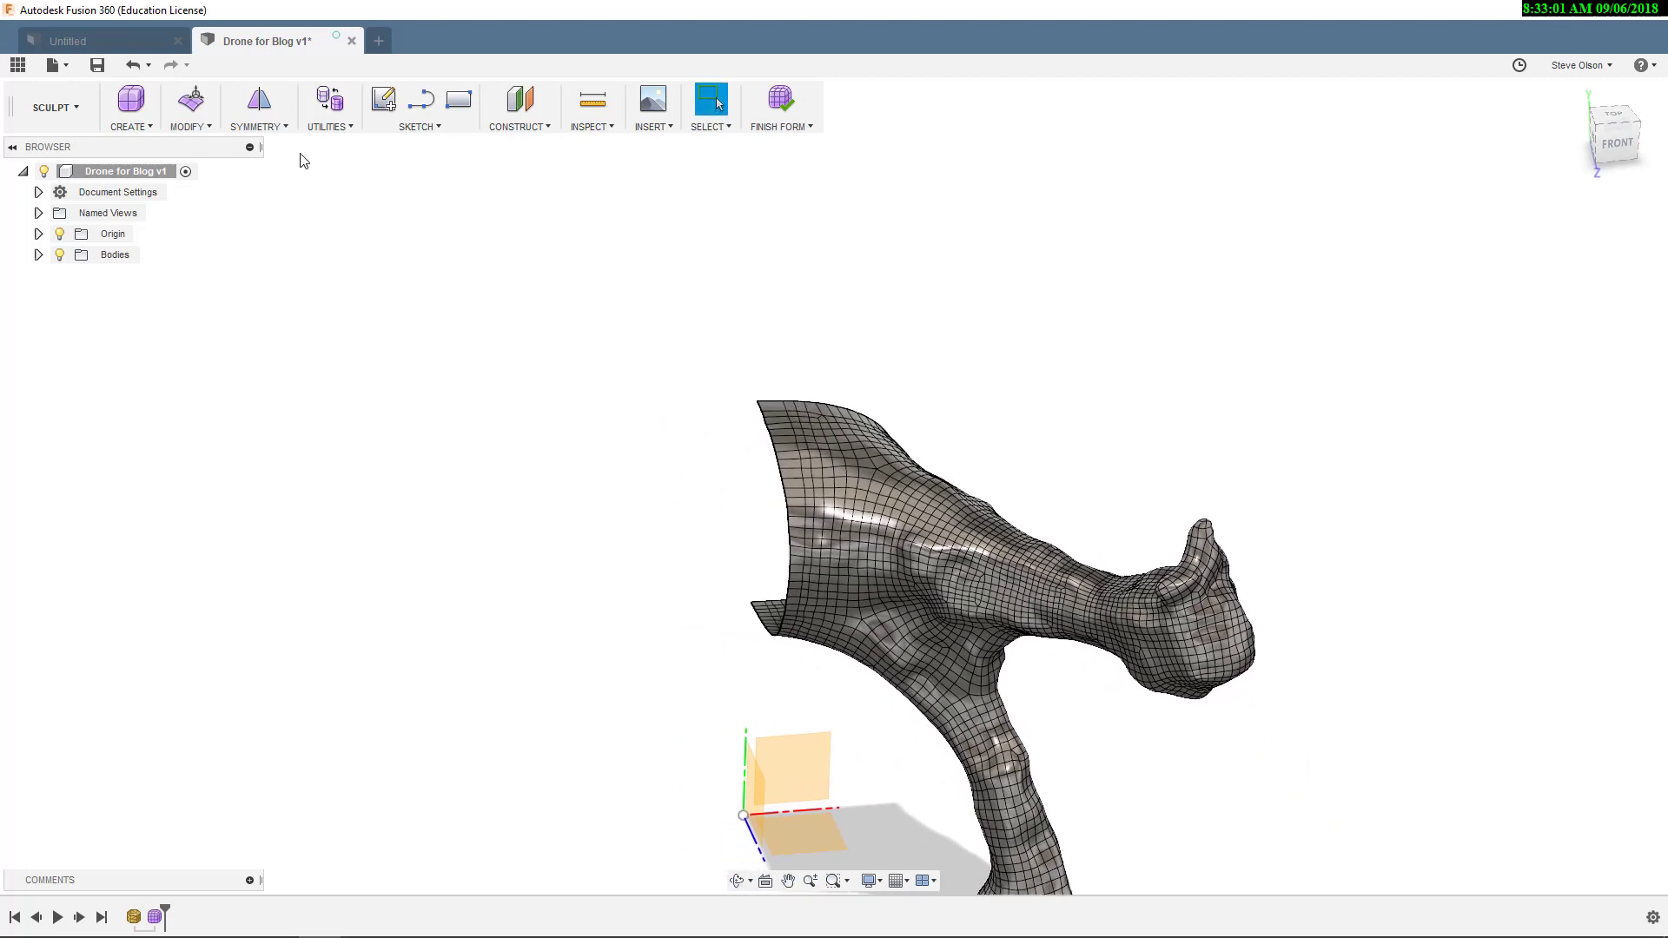
# - Mirror-duplicate the T-spline arm across the origin plane into a welded two-arm half
pyautogui.click(287, 129)
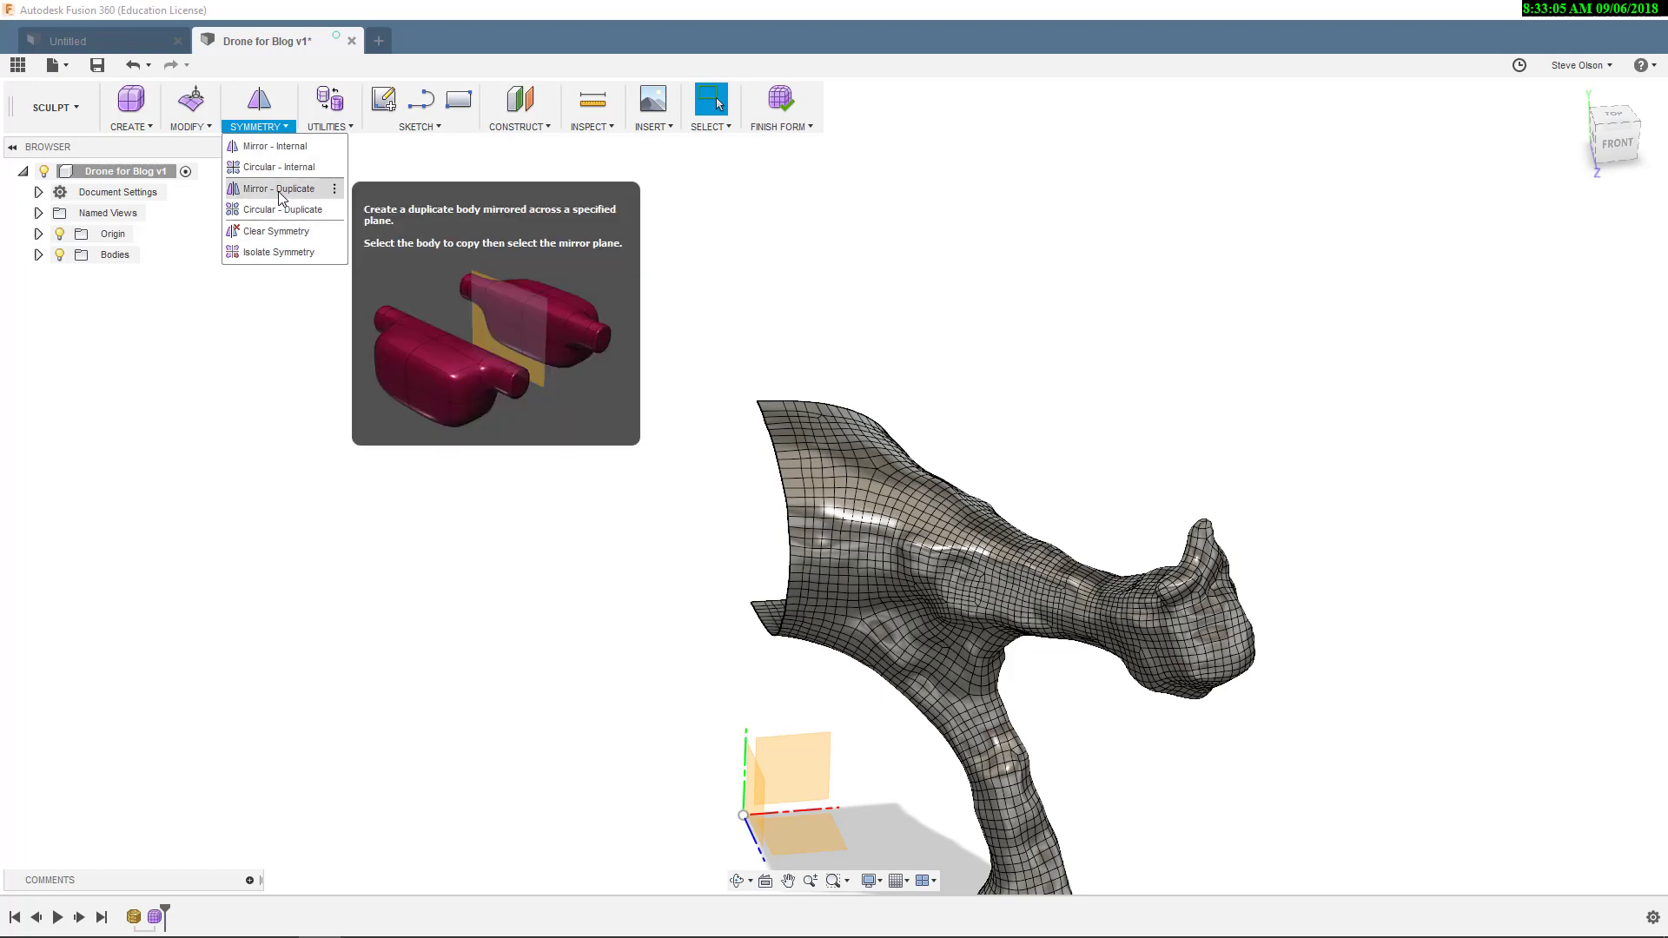
pyautogui.click(291, 192)
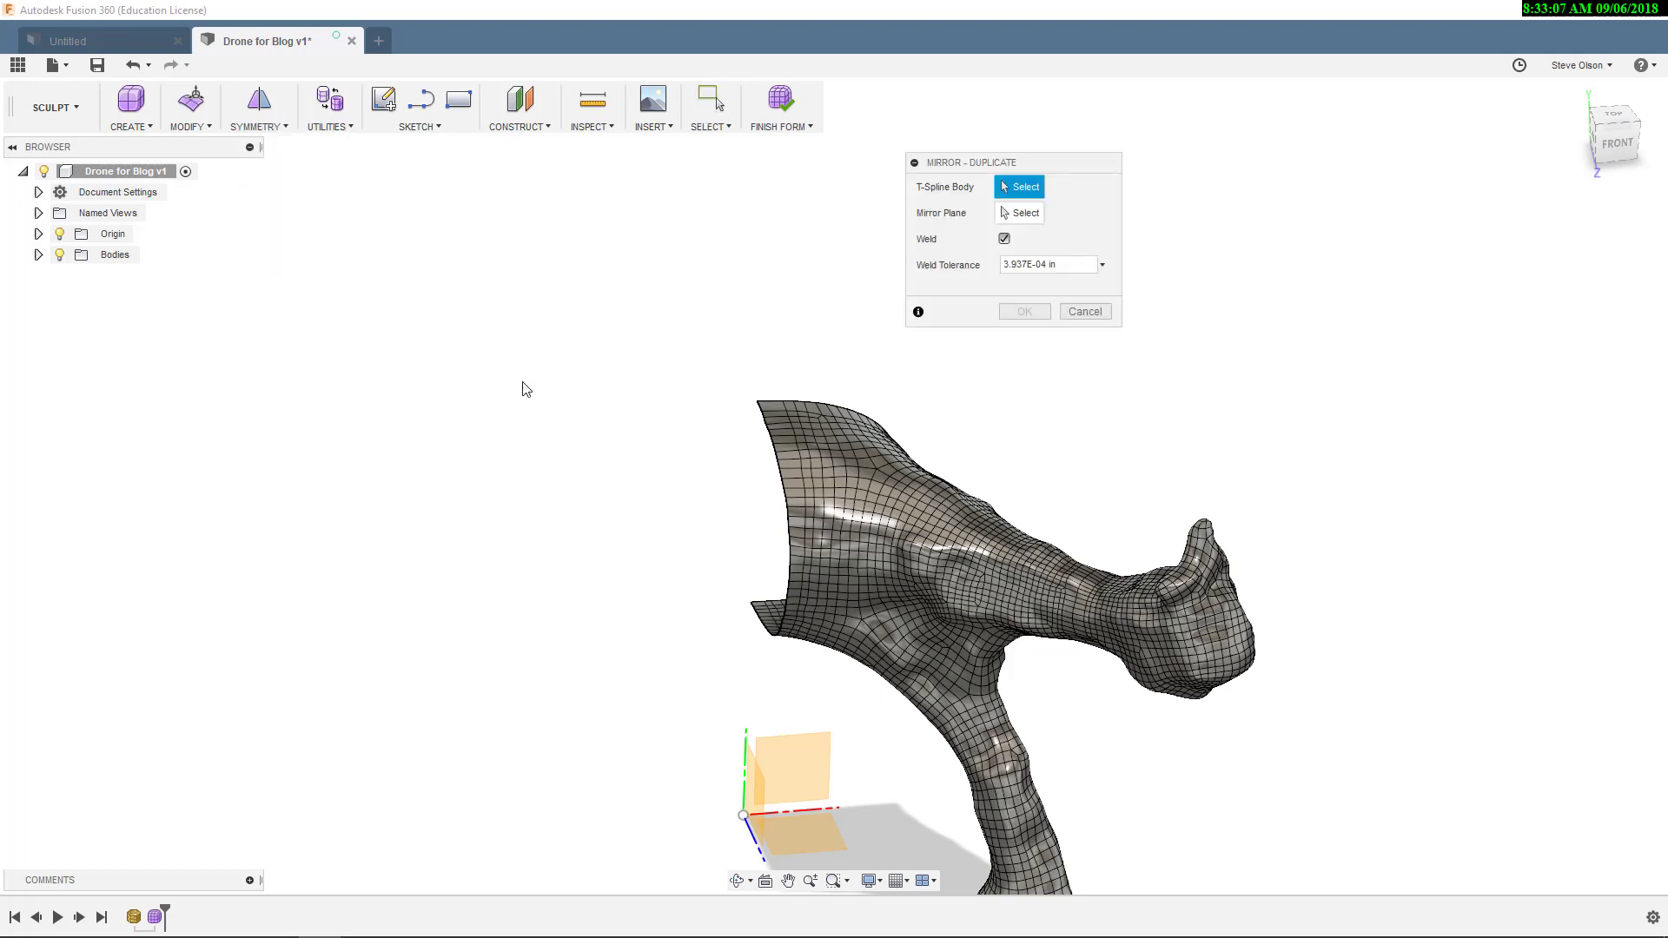
pyautogui.click(865, 503)
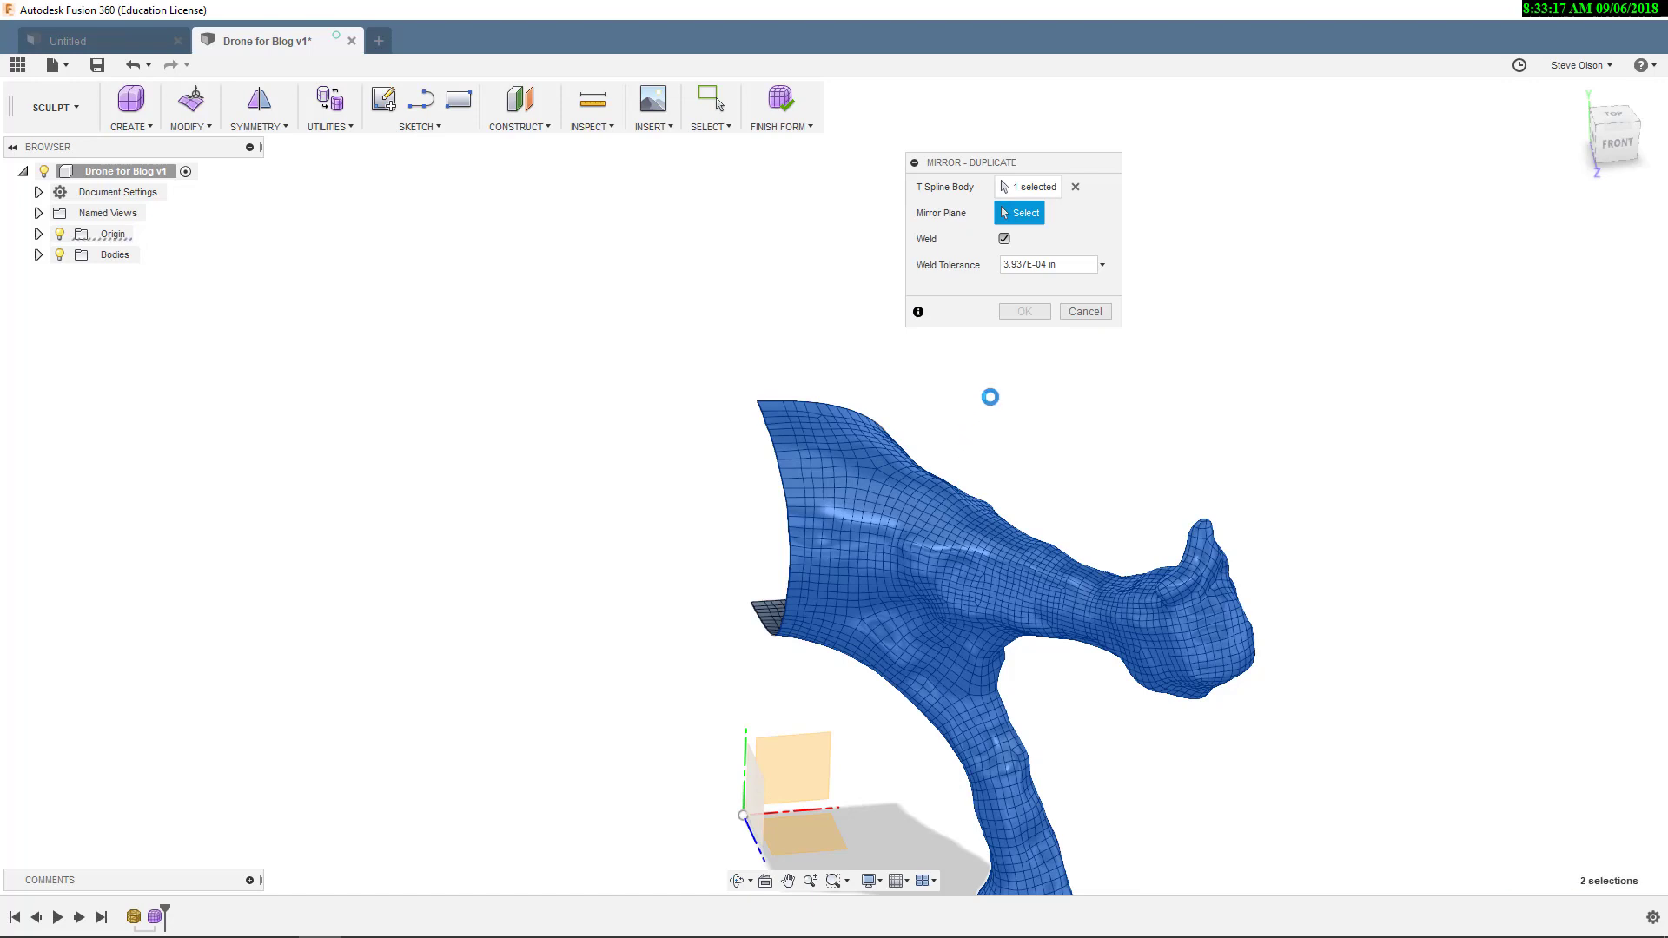
pyautogui.click(1026, 310)
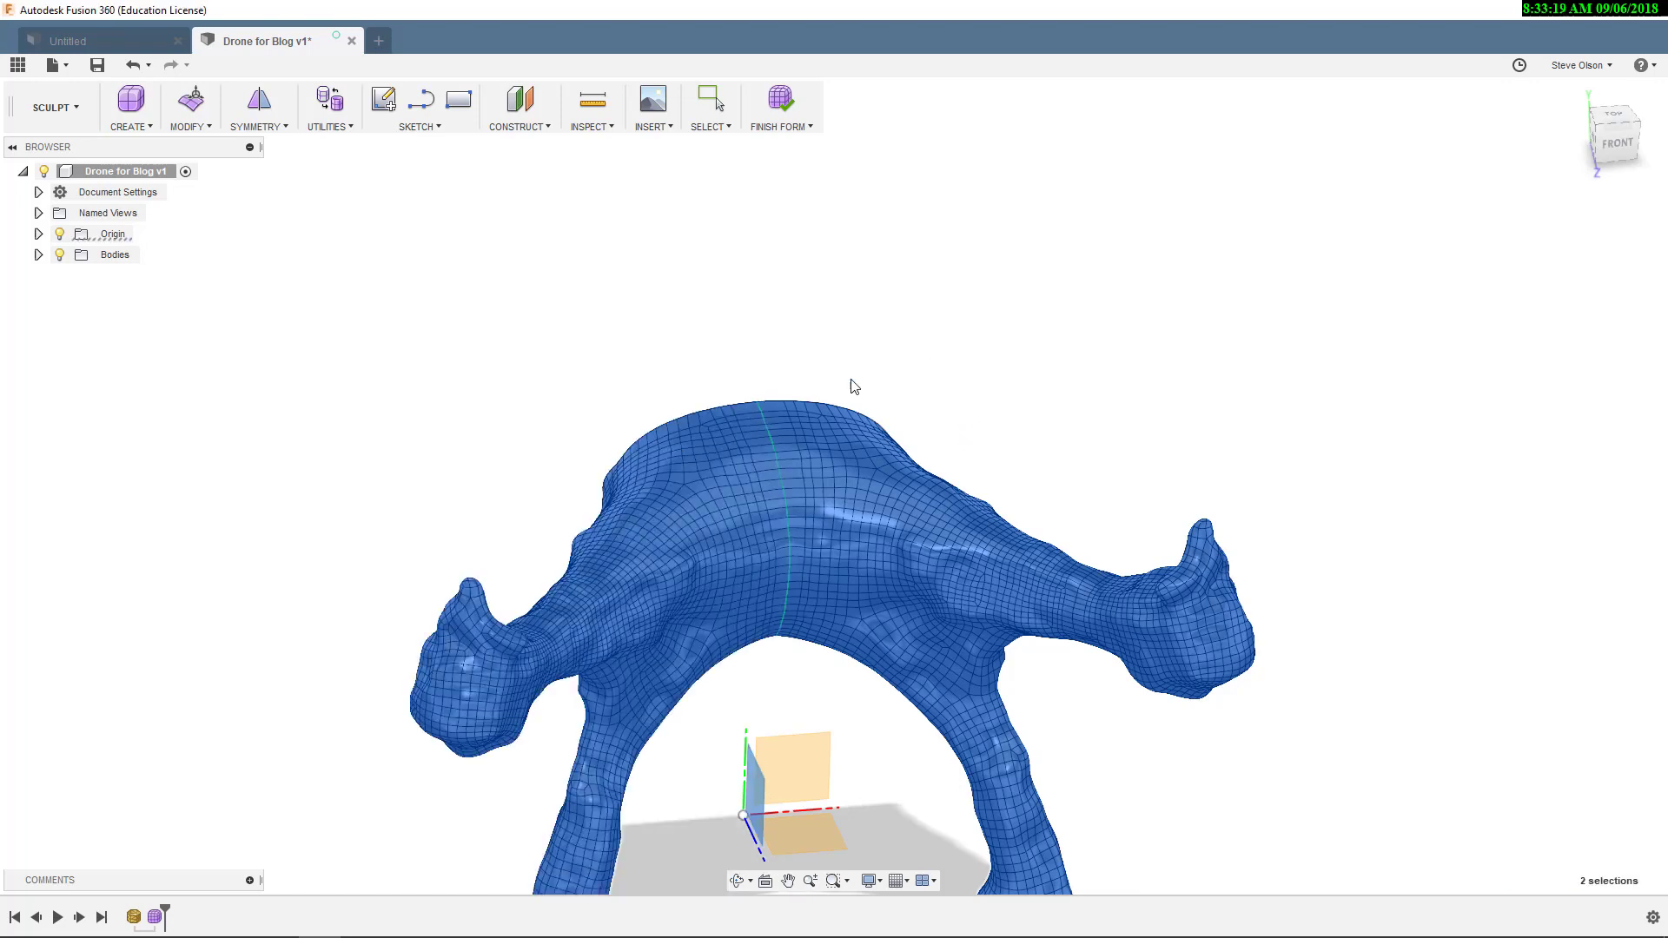
pyautogui.keyDown('shift'); pyautogui.moveTo(608, 435); pyautogui.dragTo(715, 402, button='middle'); pyautogui.keyUp('shift')
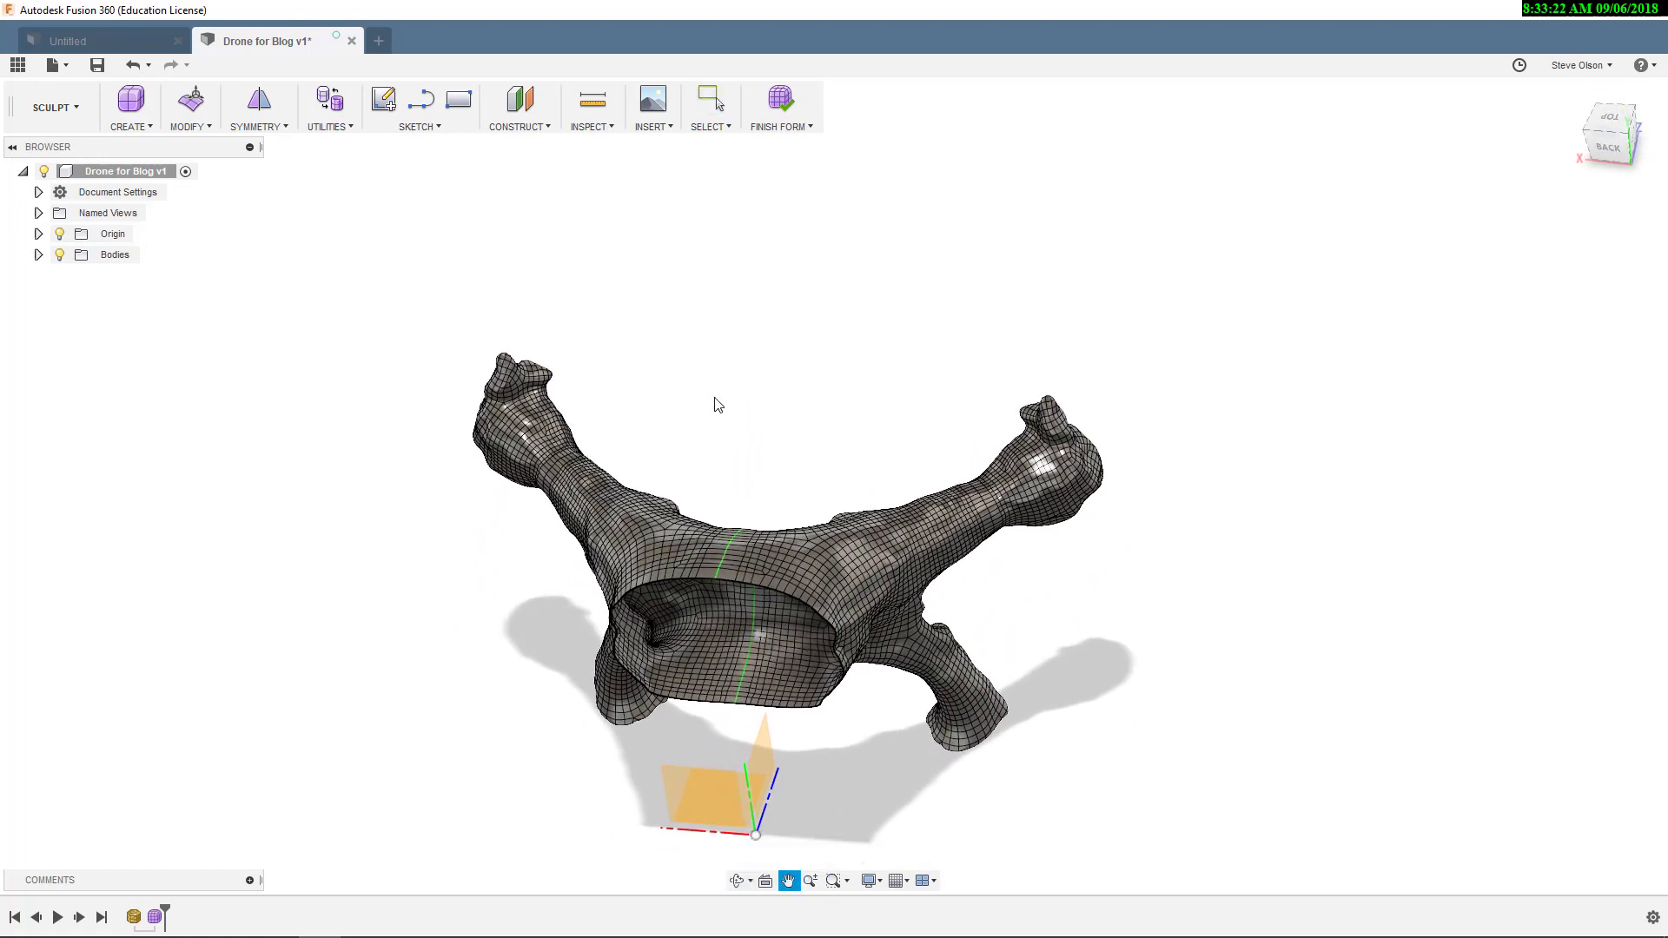
# - Mirror-duplicate the two-arm body across the other origin plane to get four arms
pyautogui.click(274, 130)
pyautogui.click(282, 184)
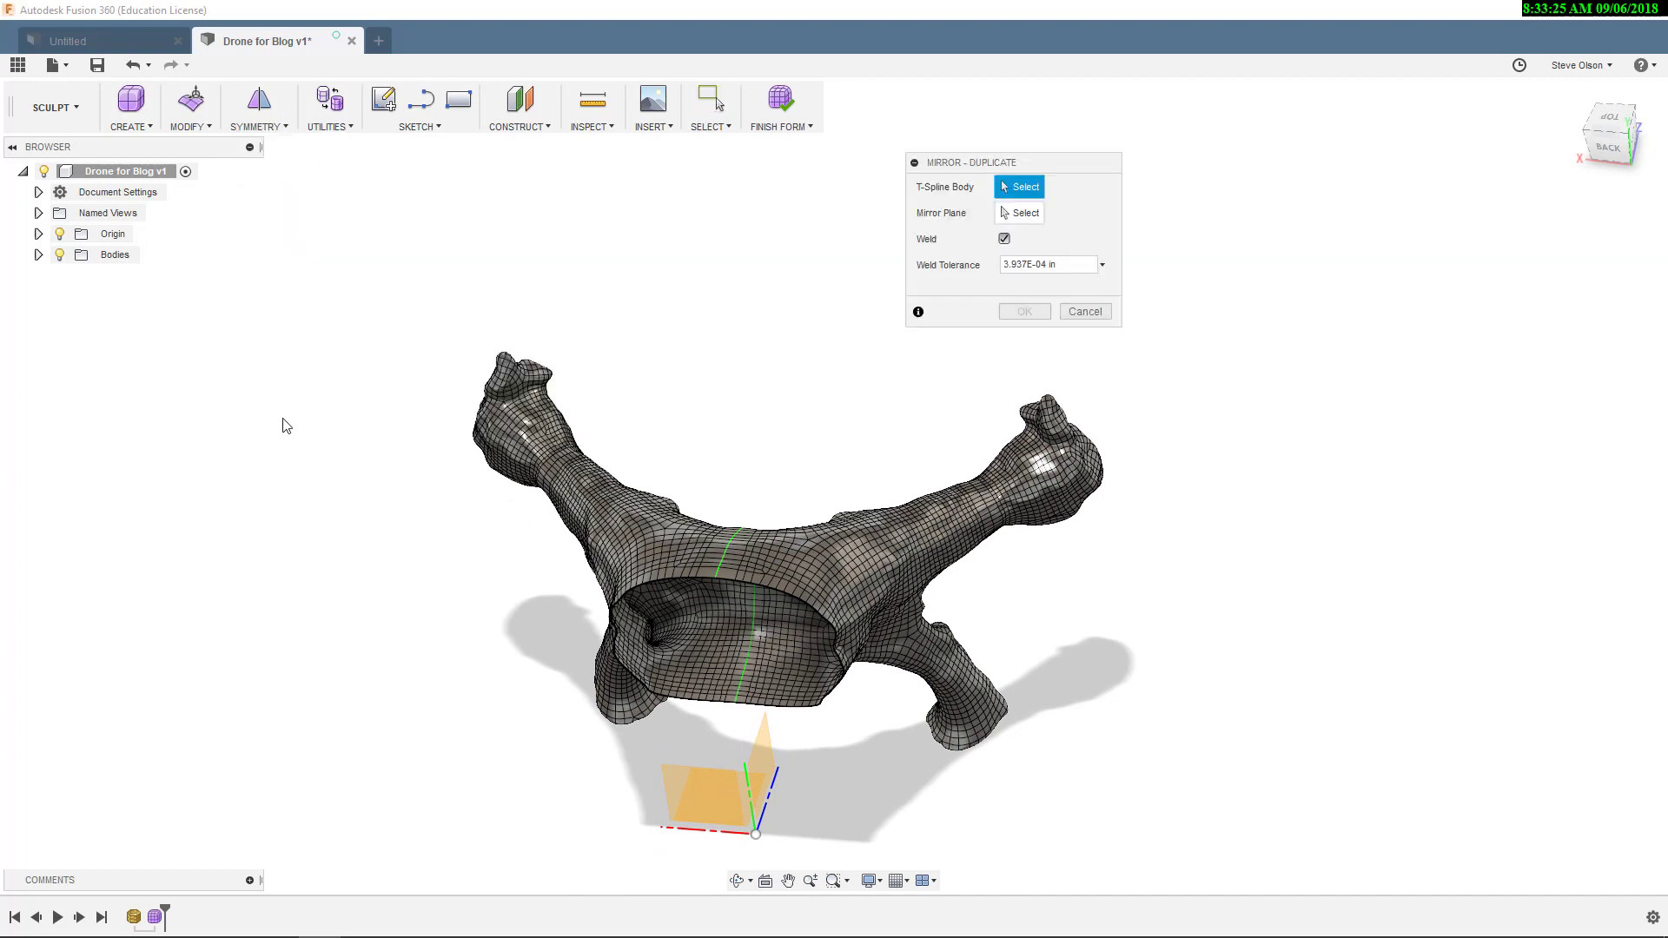
pyautogui.click(748, 549)
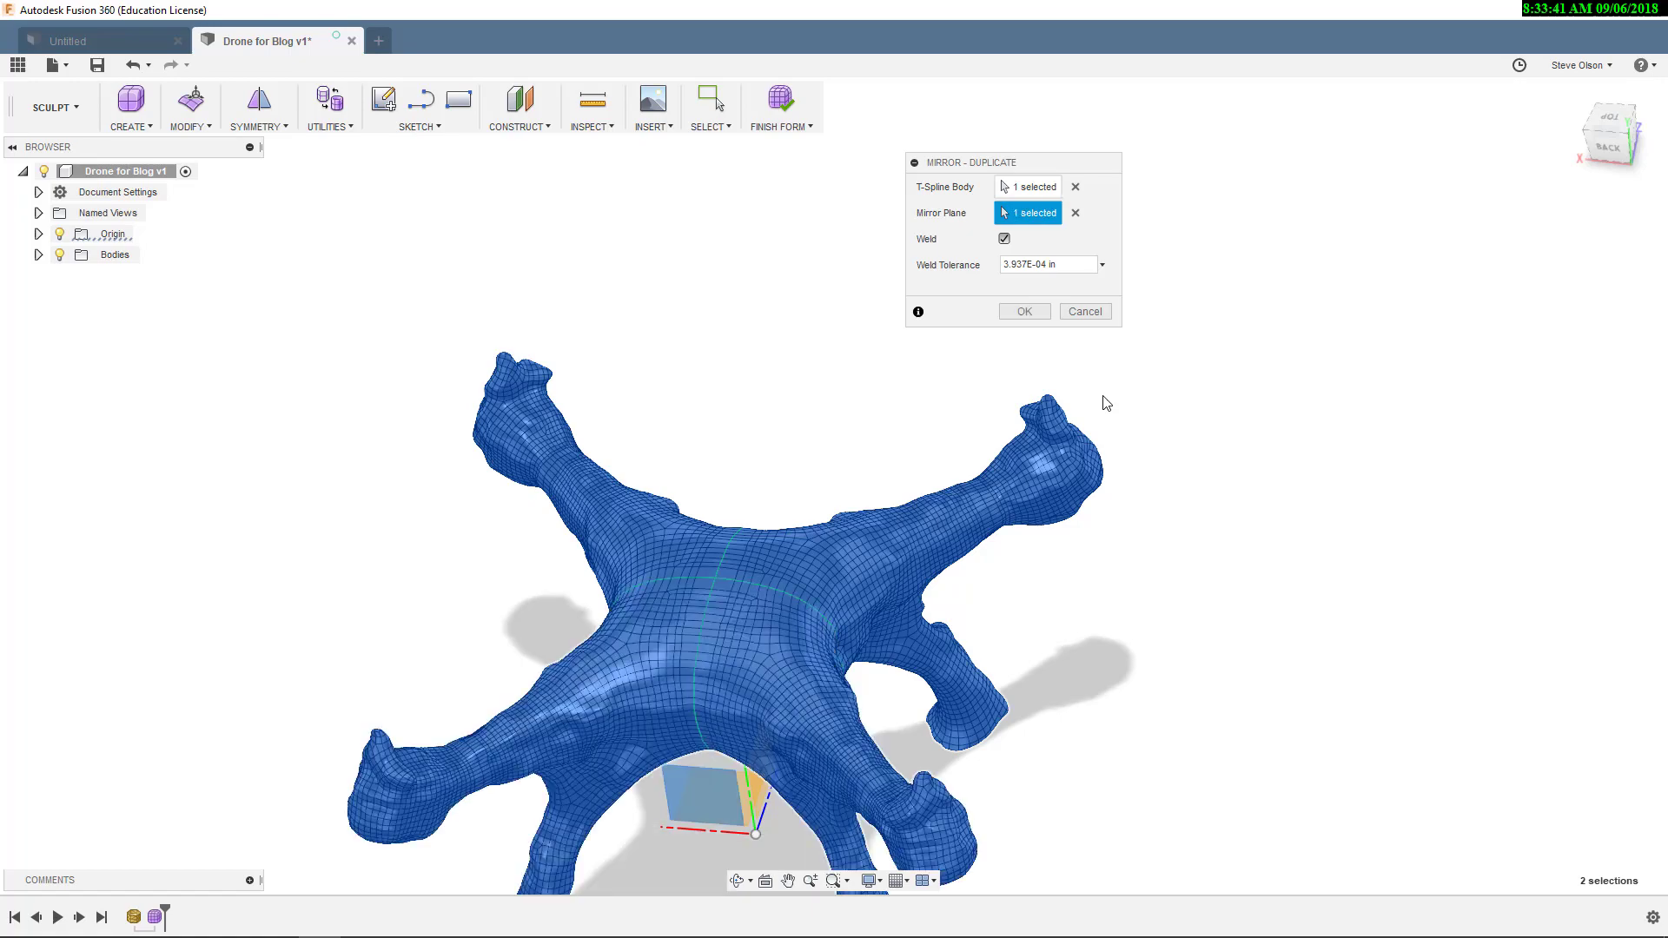
pyautogui.click(1025, 311)
pyautogui.keyDown('shift'); pyautogui.moveTo(842, 406); pyautogui.dragTo(990, 417, button='middle'); pyautogui.keyUp('shift')
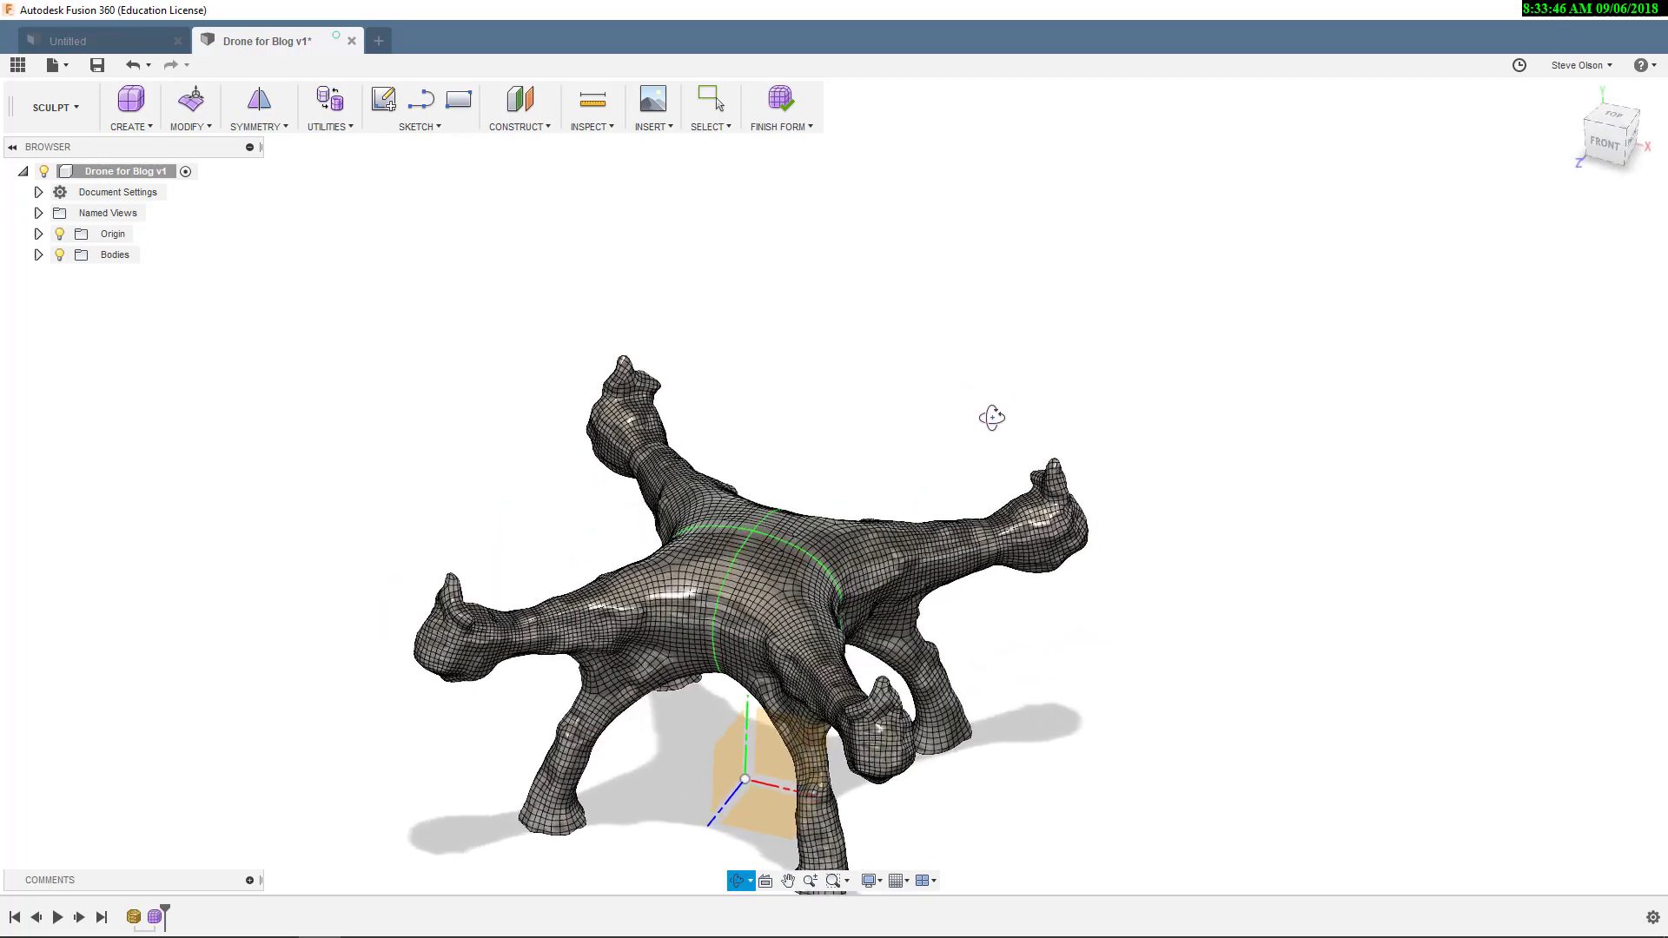
pyautogui.scroll(5, 736, 556)
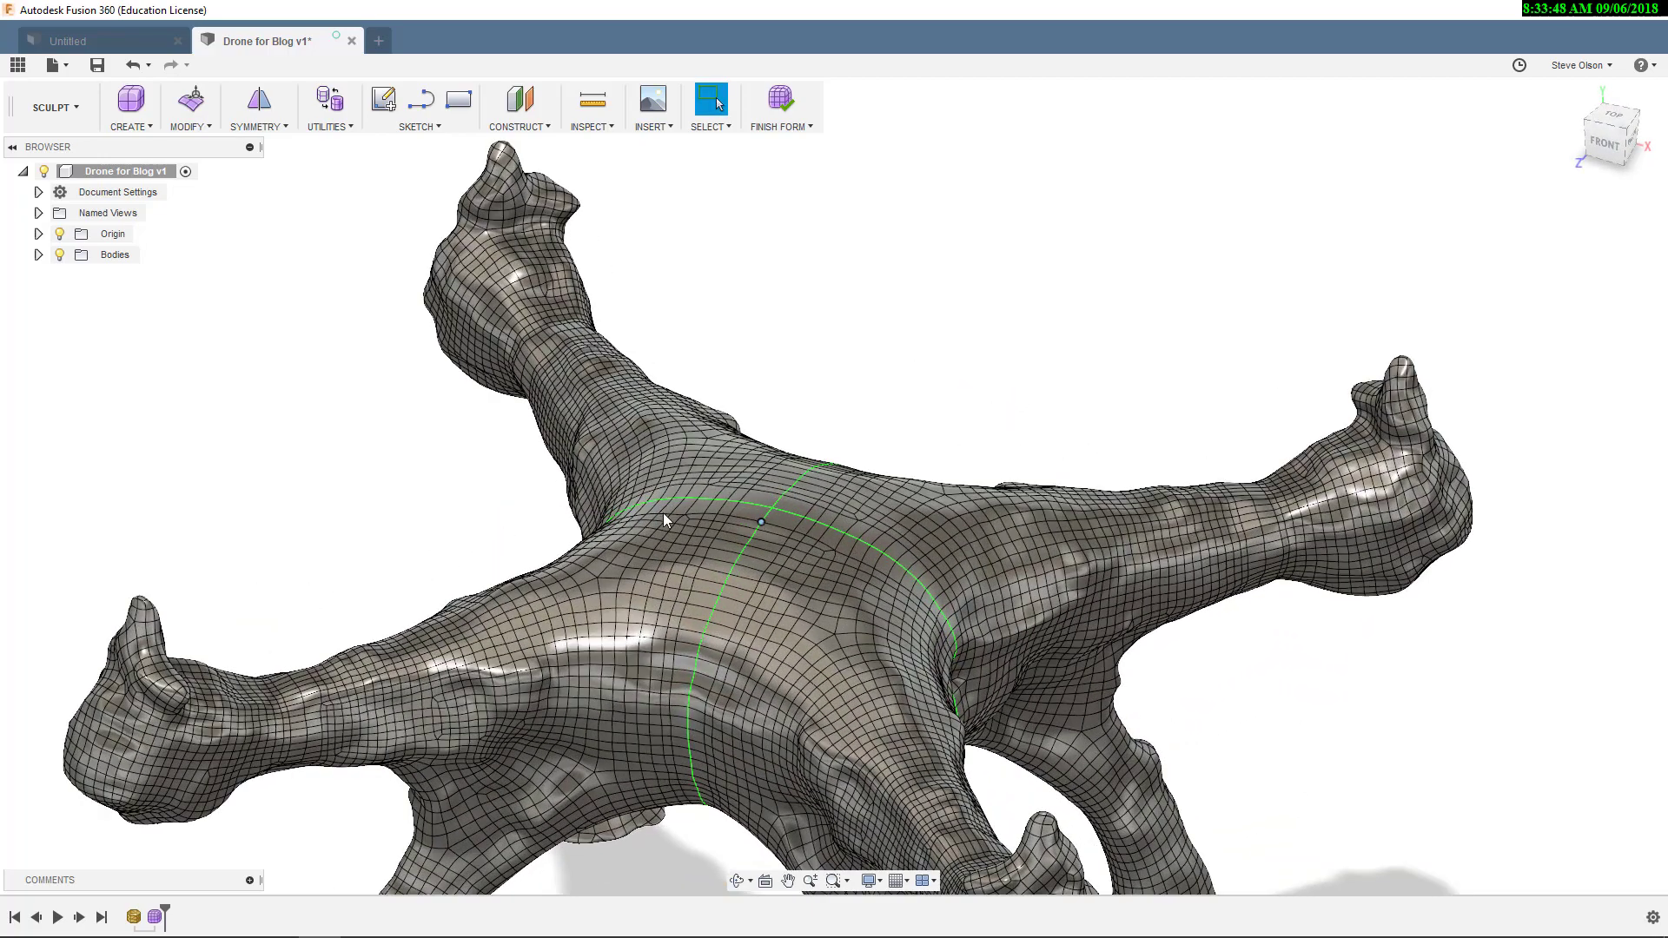
pyautogui.scroll(2, 565, 573)
pyautogui.scroll(-3, 566, 614)
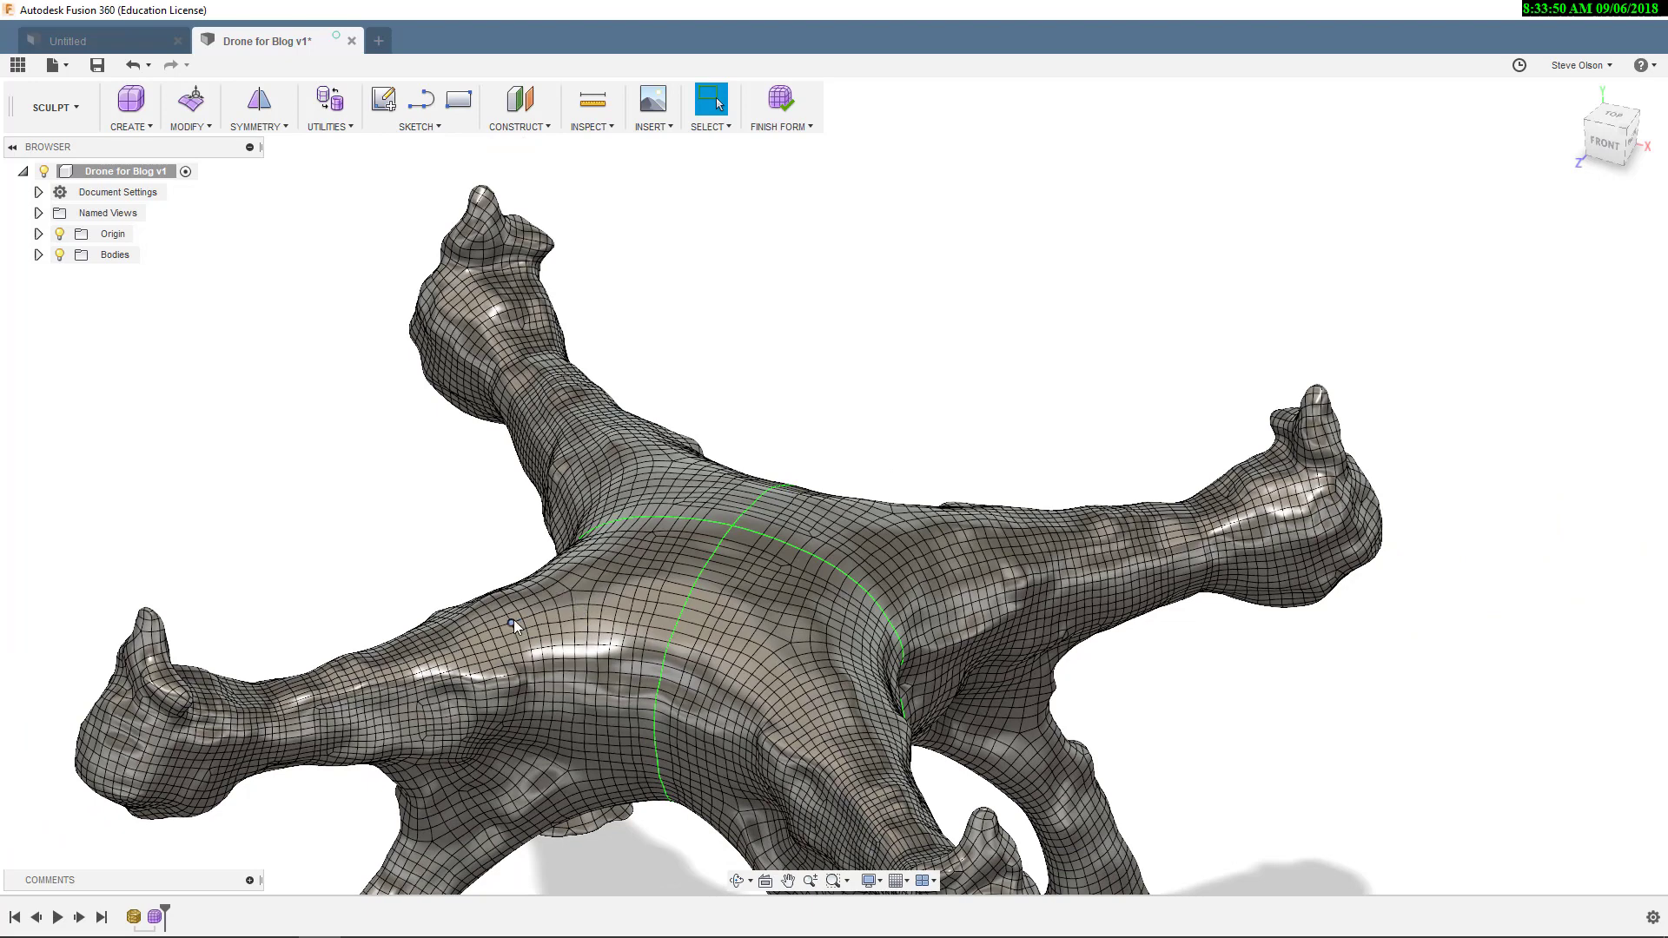
pyautogui.scroll(-3, 651, 451)
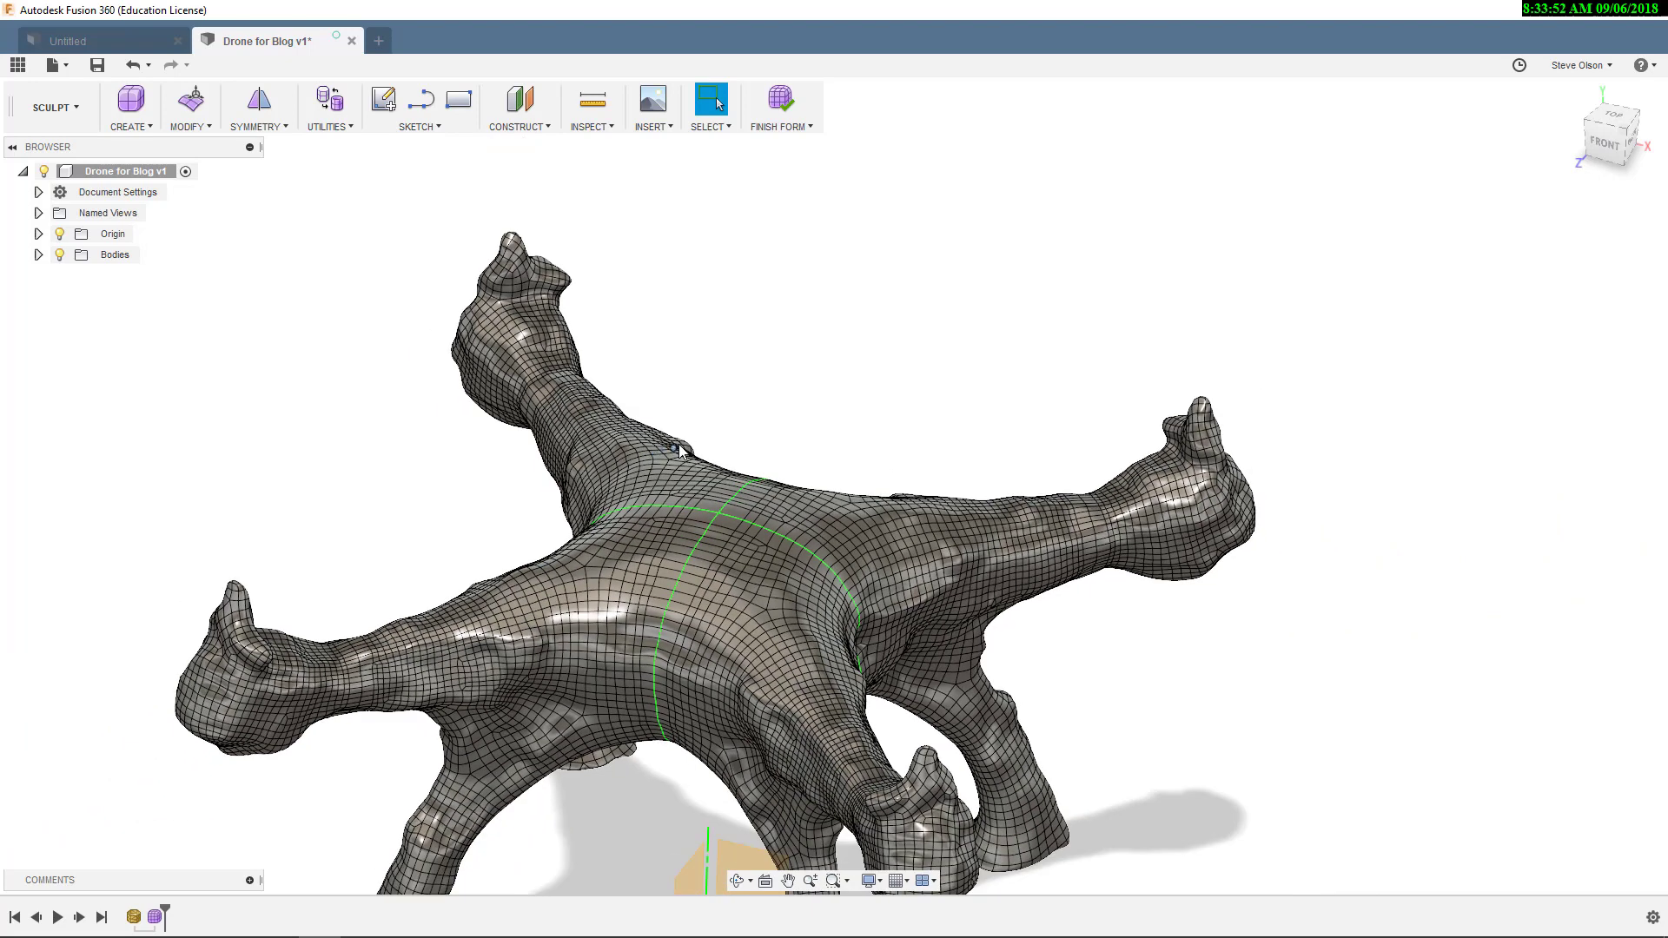
pyautogui.moveTo(740, 426); pyautogui.dragTo(764, 423, button='middle')
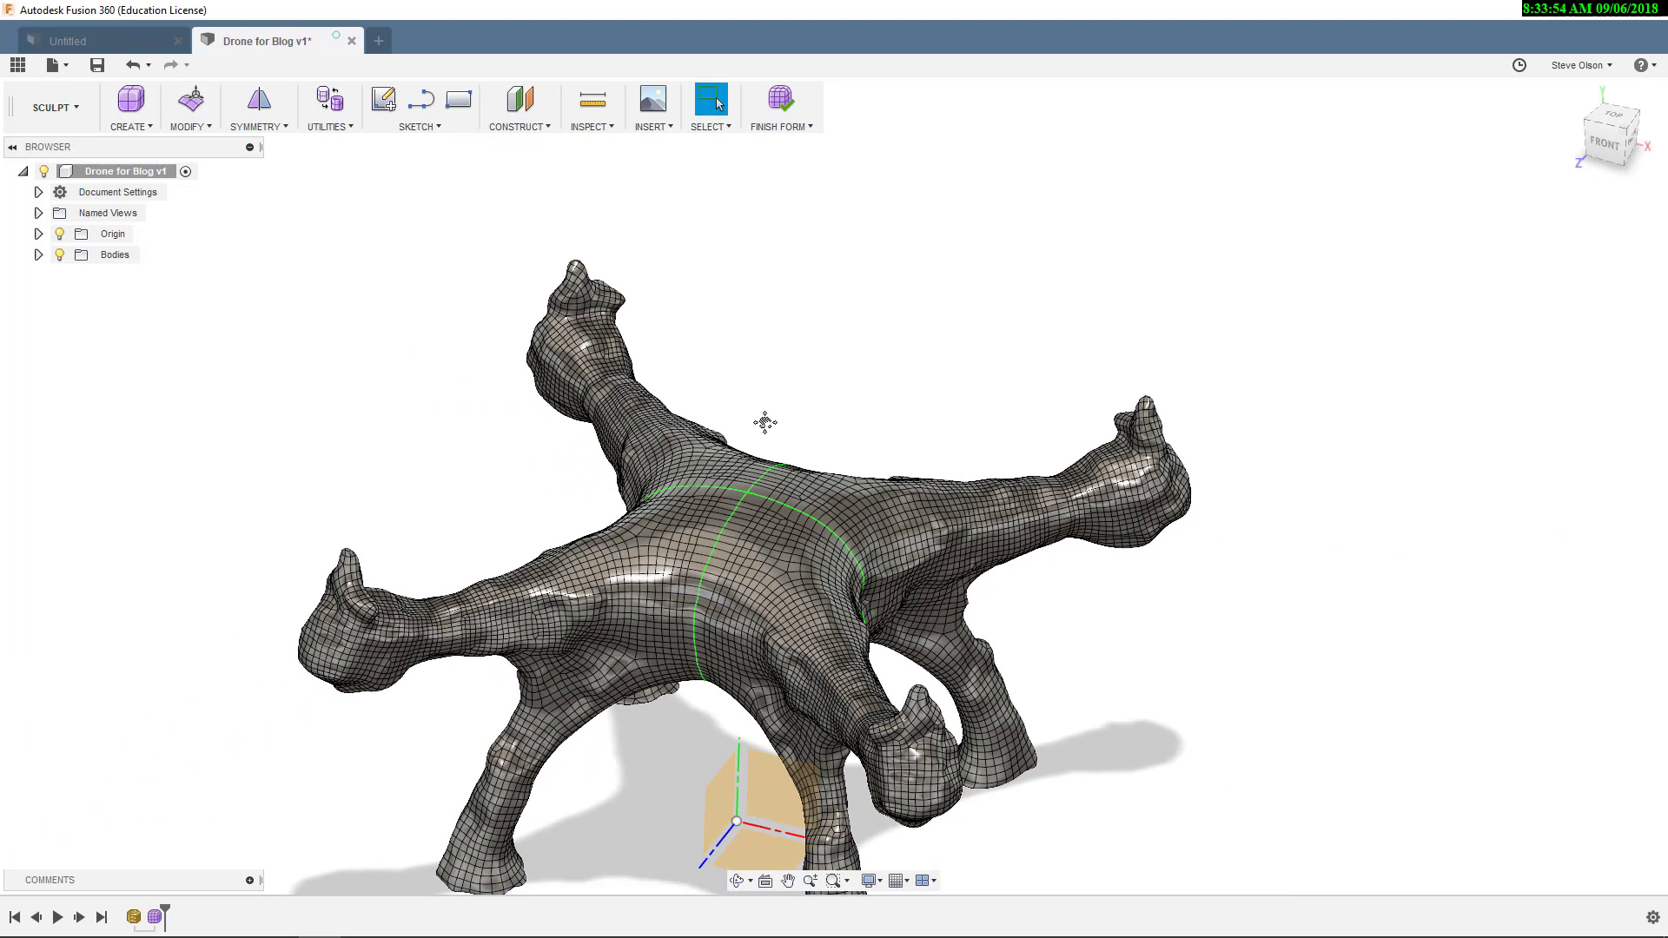
pyautogui.keyDown('shift'); pyautogui.moveTo(495, 601); pyautogui.dragTo(547, 595, button='middle'); pyautogui.keyUp('shift')
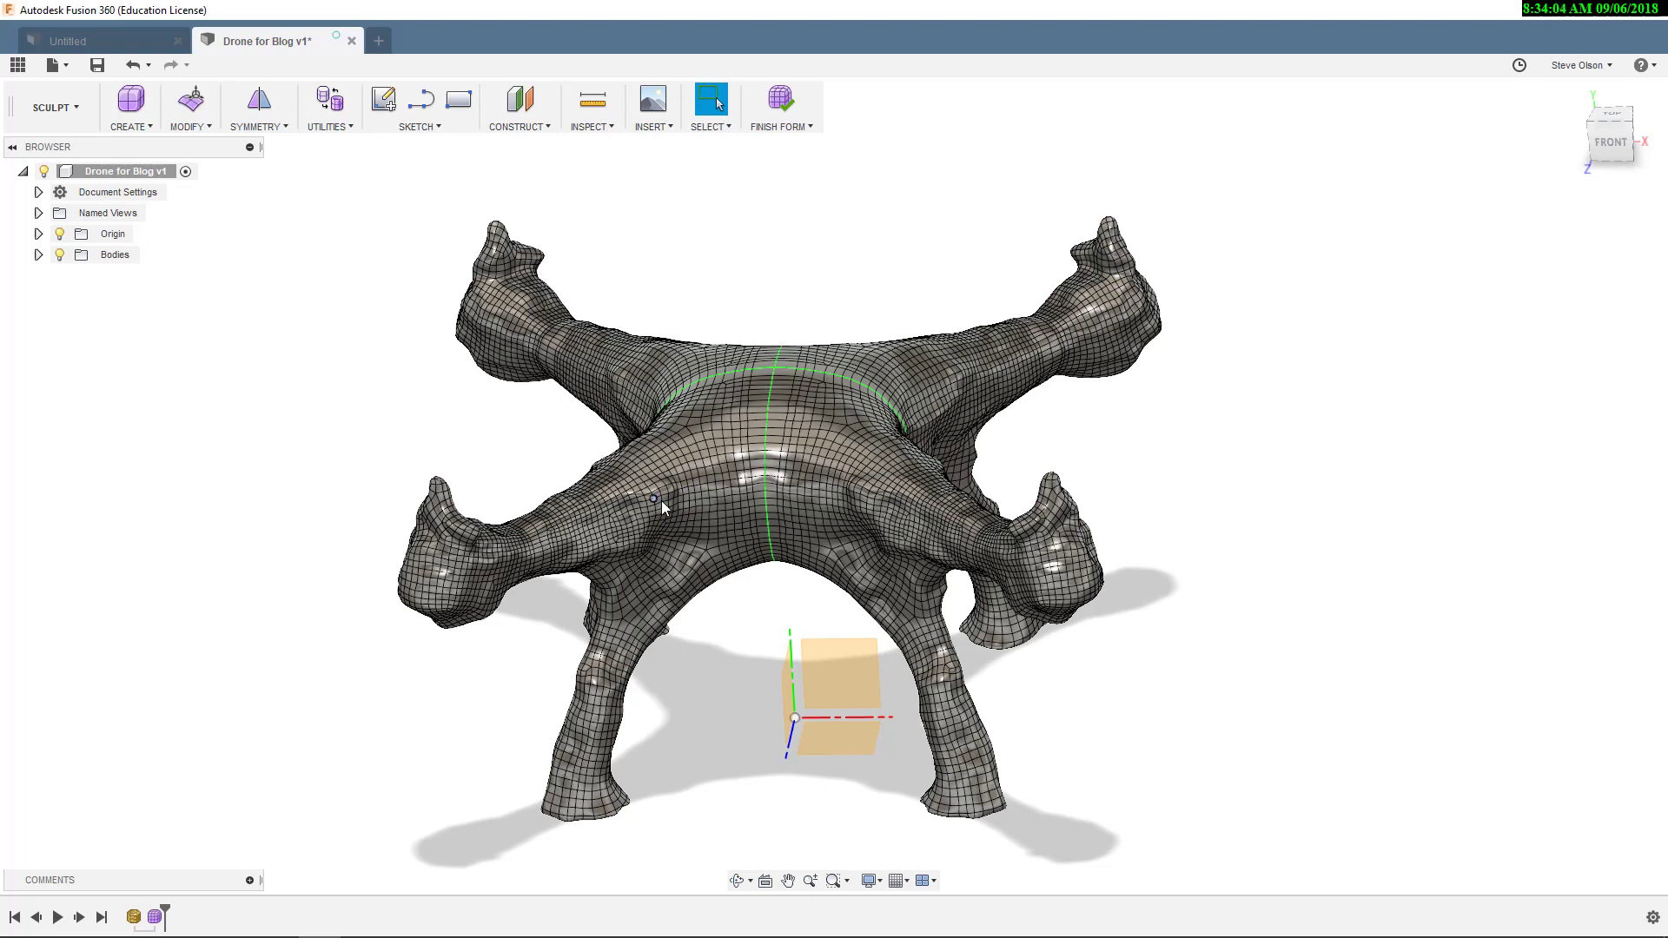
# - Finish the form and check Body1 beside DroneforBlog in the Bodies folder
pyautogui.click(789, 106)
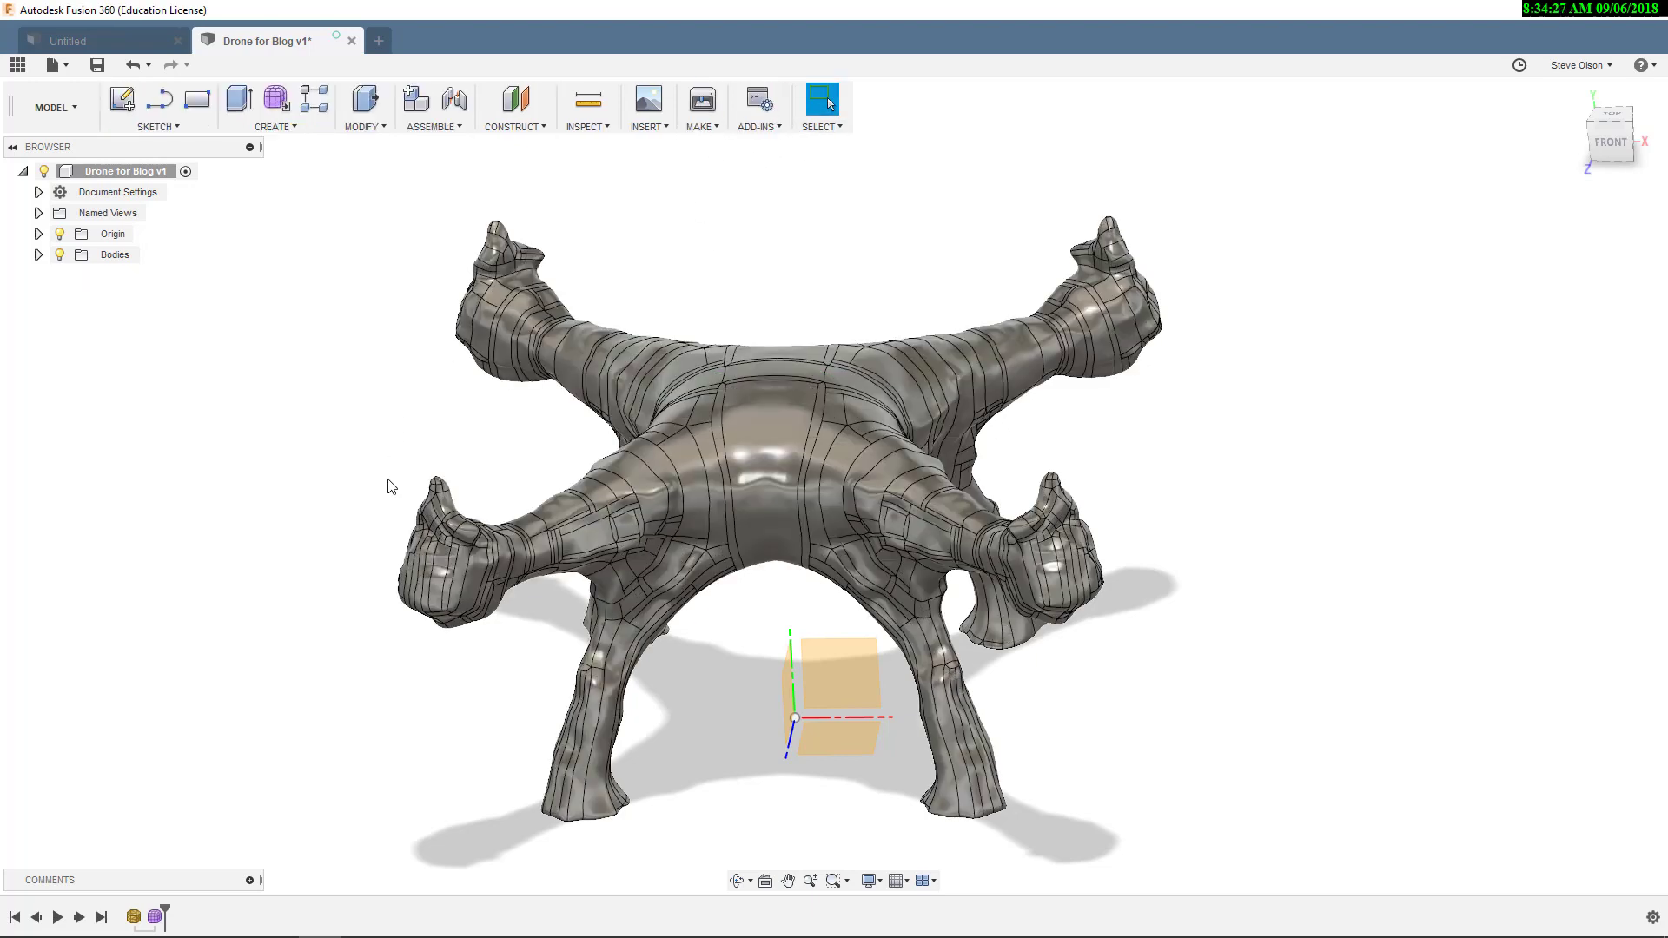
pyautogui.click(38, 255)
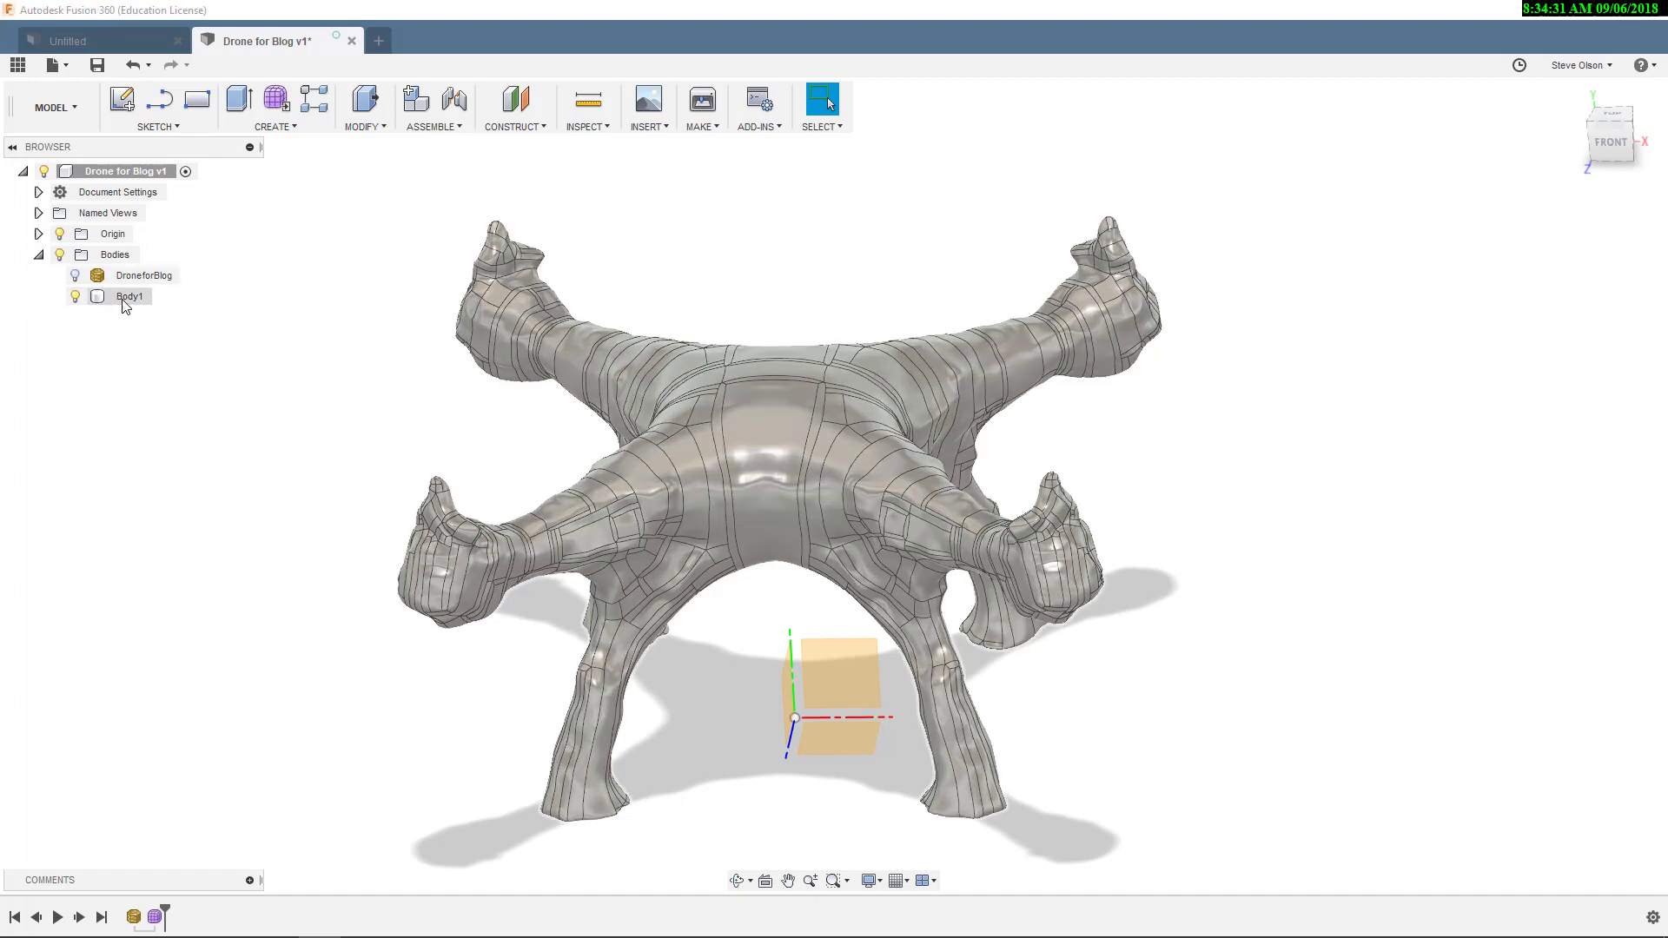